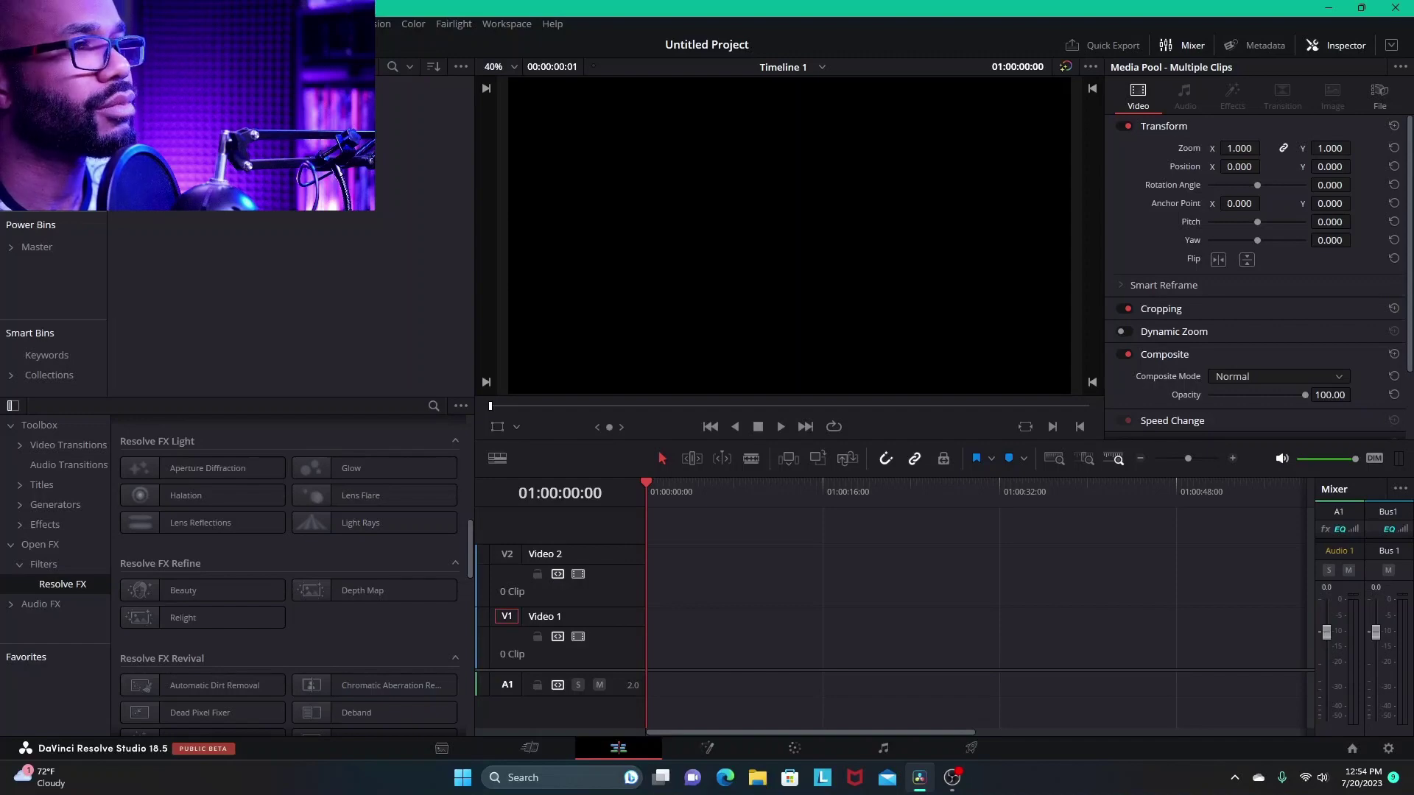
Place the clips 41633.mp4 and 1723534.mp4 back to back at the start of the Video 1 track
left_click_drag(383, 177, 740, 606)
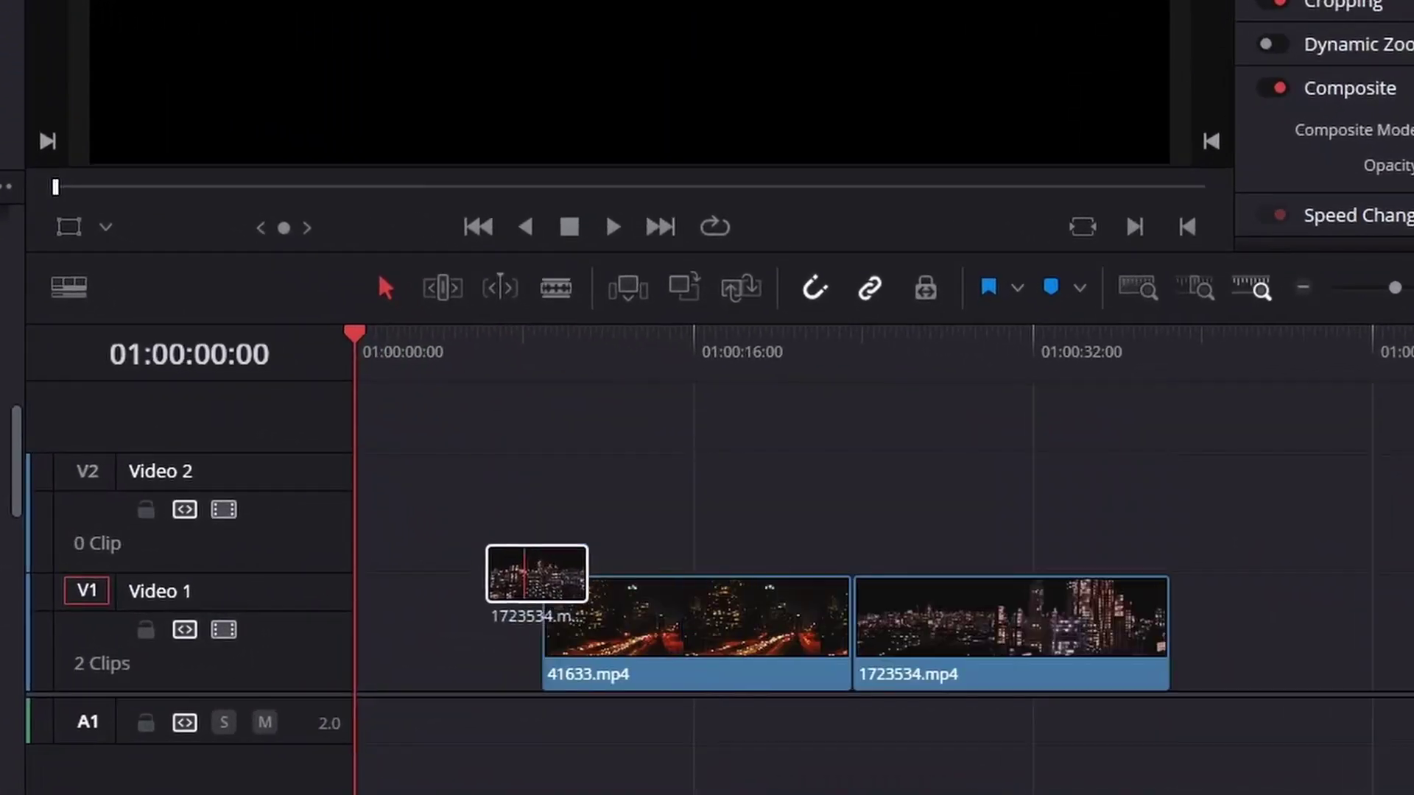
left_click_drag(537, 573, 368, 576)
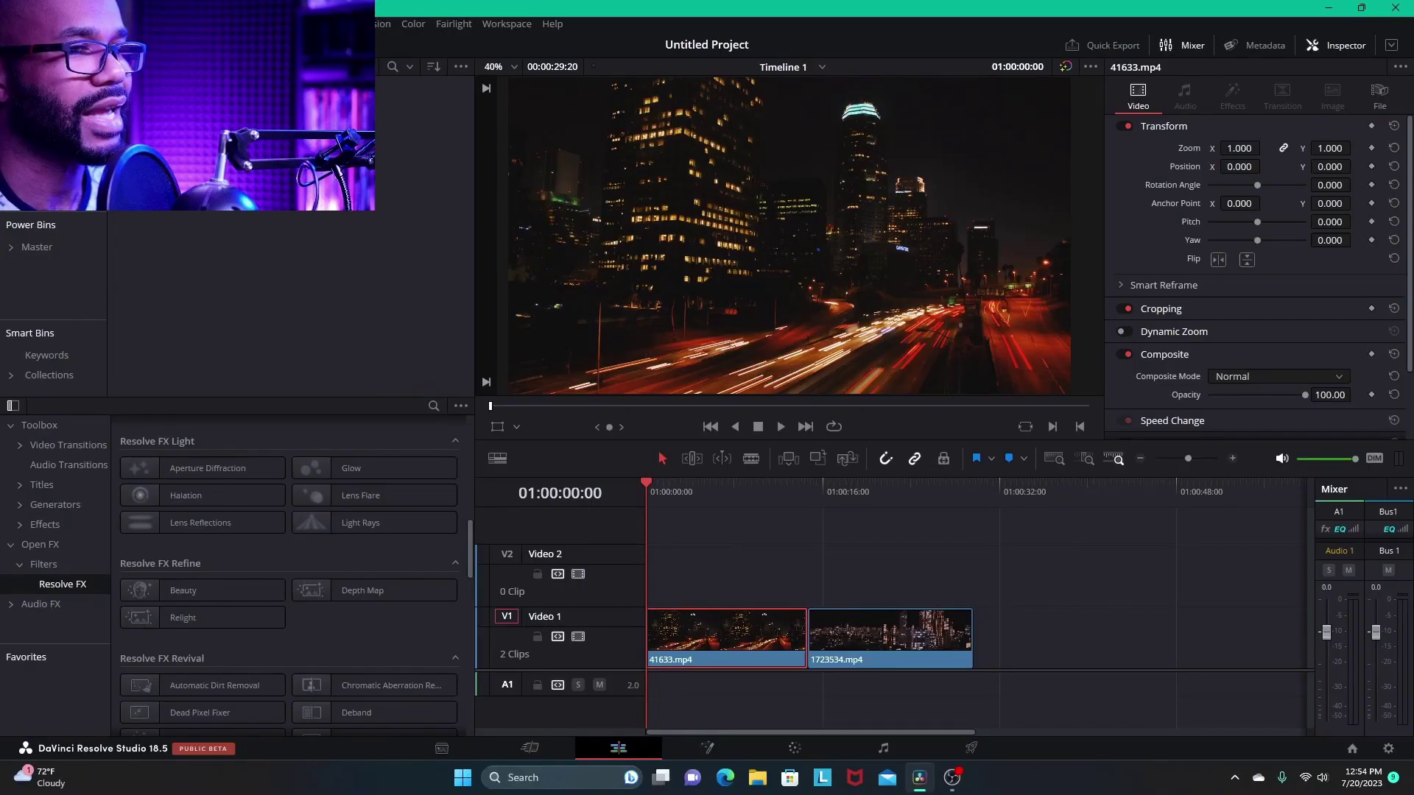
Scrub through both clips on the timeline to review the footage and return the playhead to the start
left_click(898, 489)
left_click(692, 489)
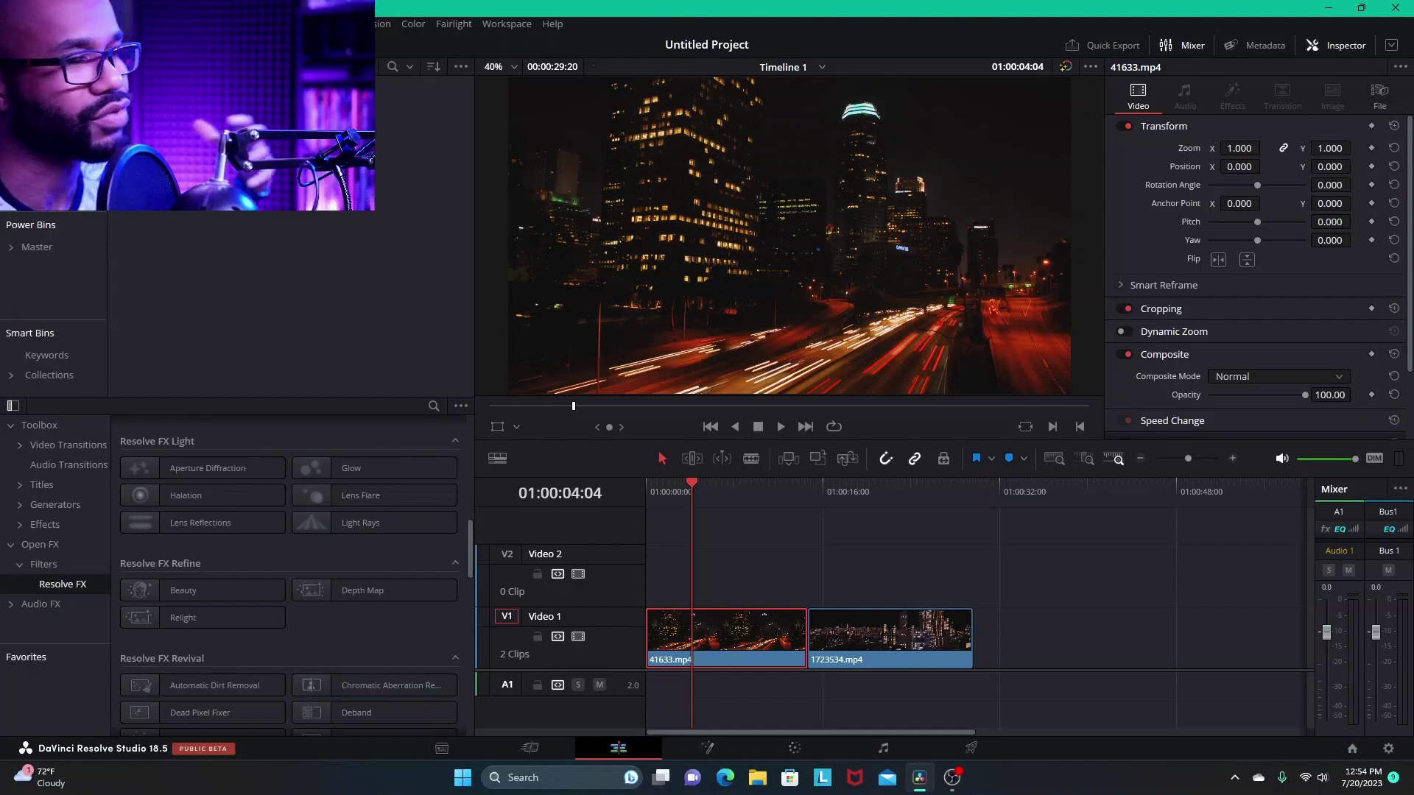
left_click(661, 492)
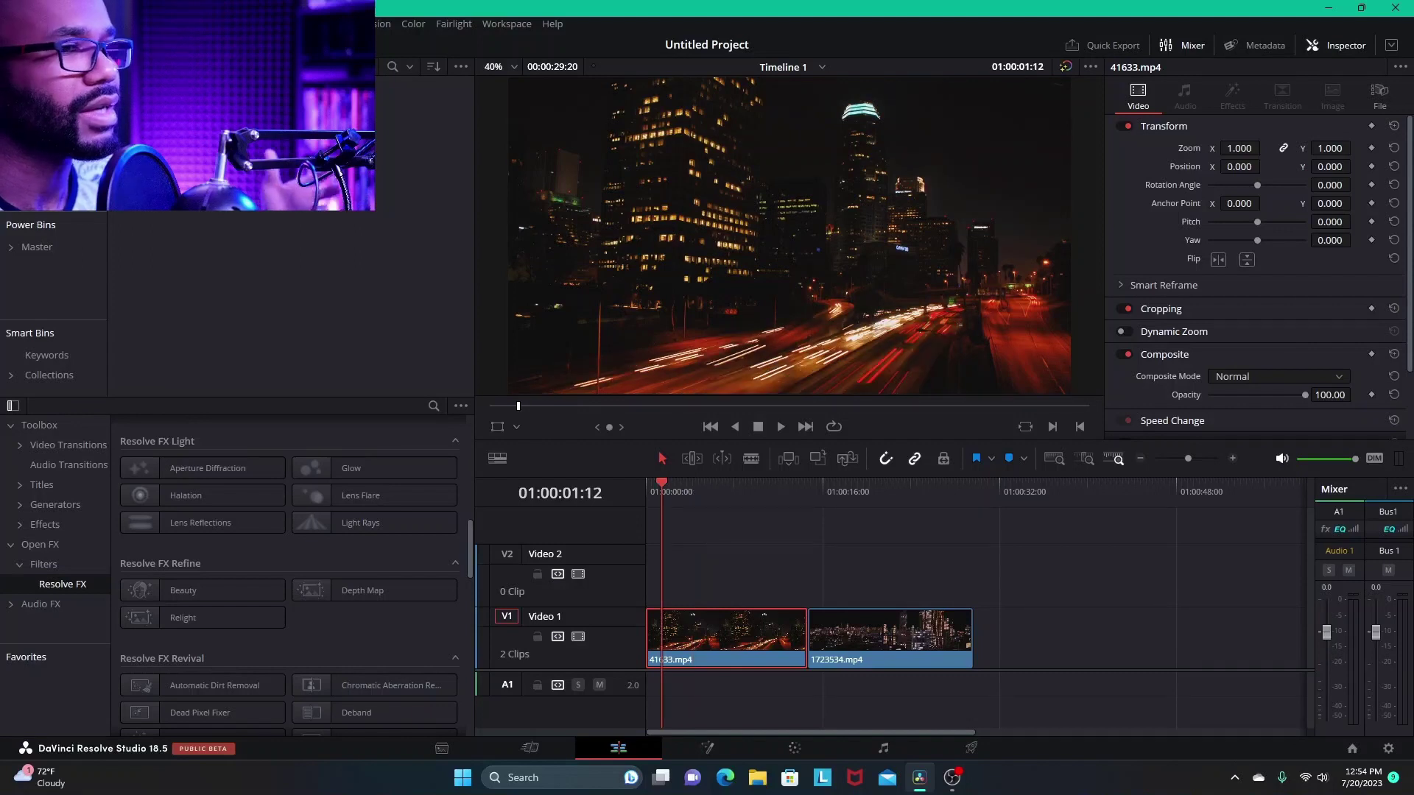
left_click_drag(690, 579, 897, 635)
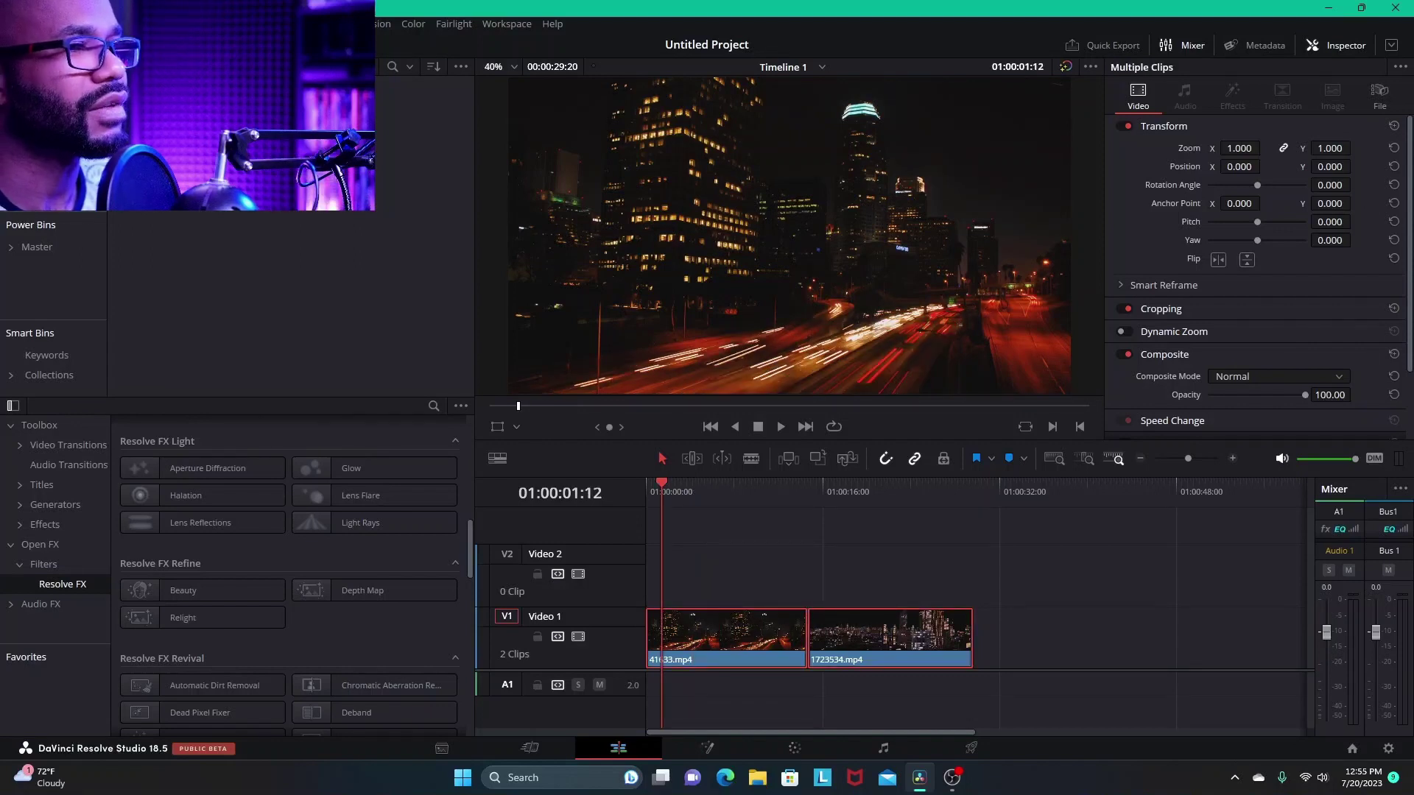
key("Home")
left_click(787, 587)
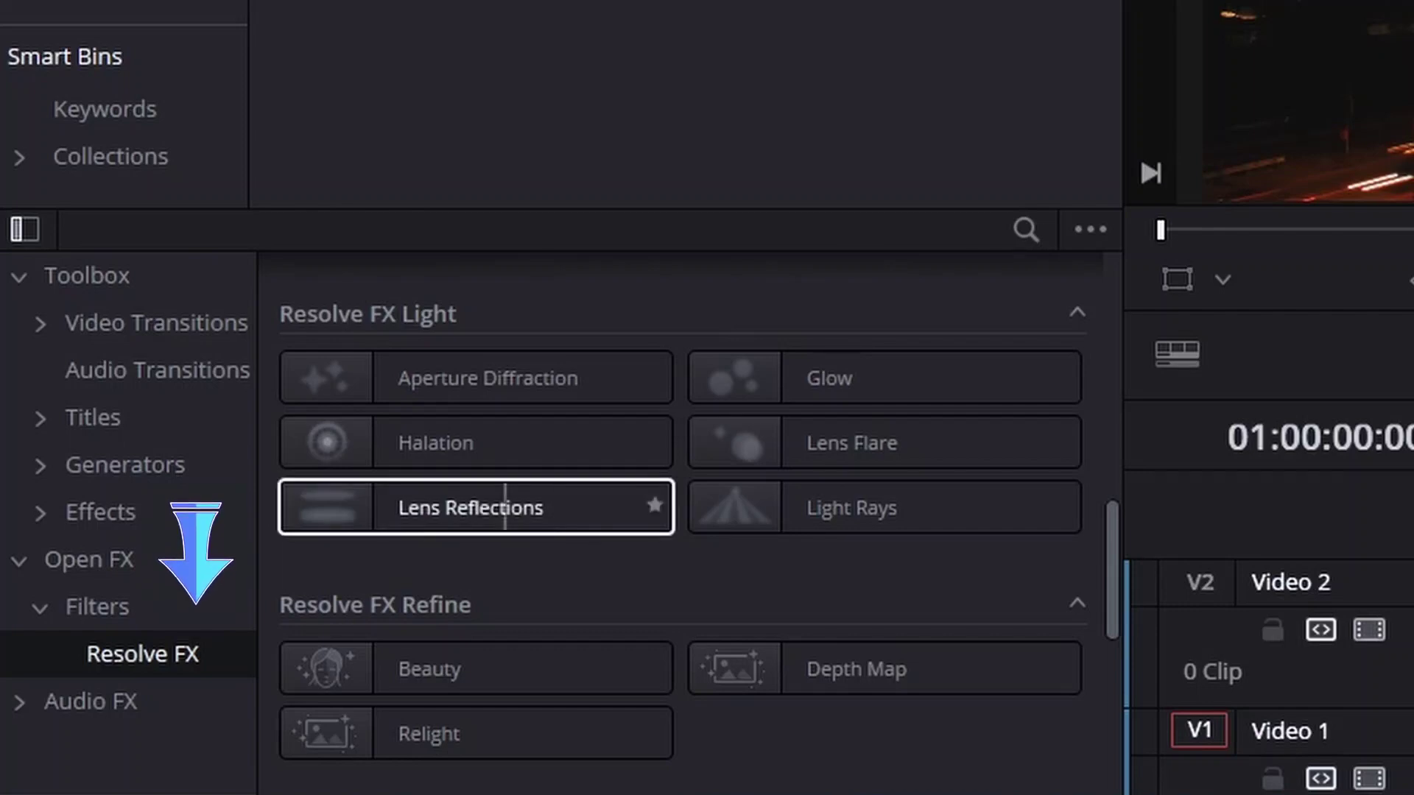
Find the Light Rays effect among the Resolve FX filters and apply it to the 41633.mp4 clip
scroll(884, 531, "down", 8)
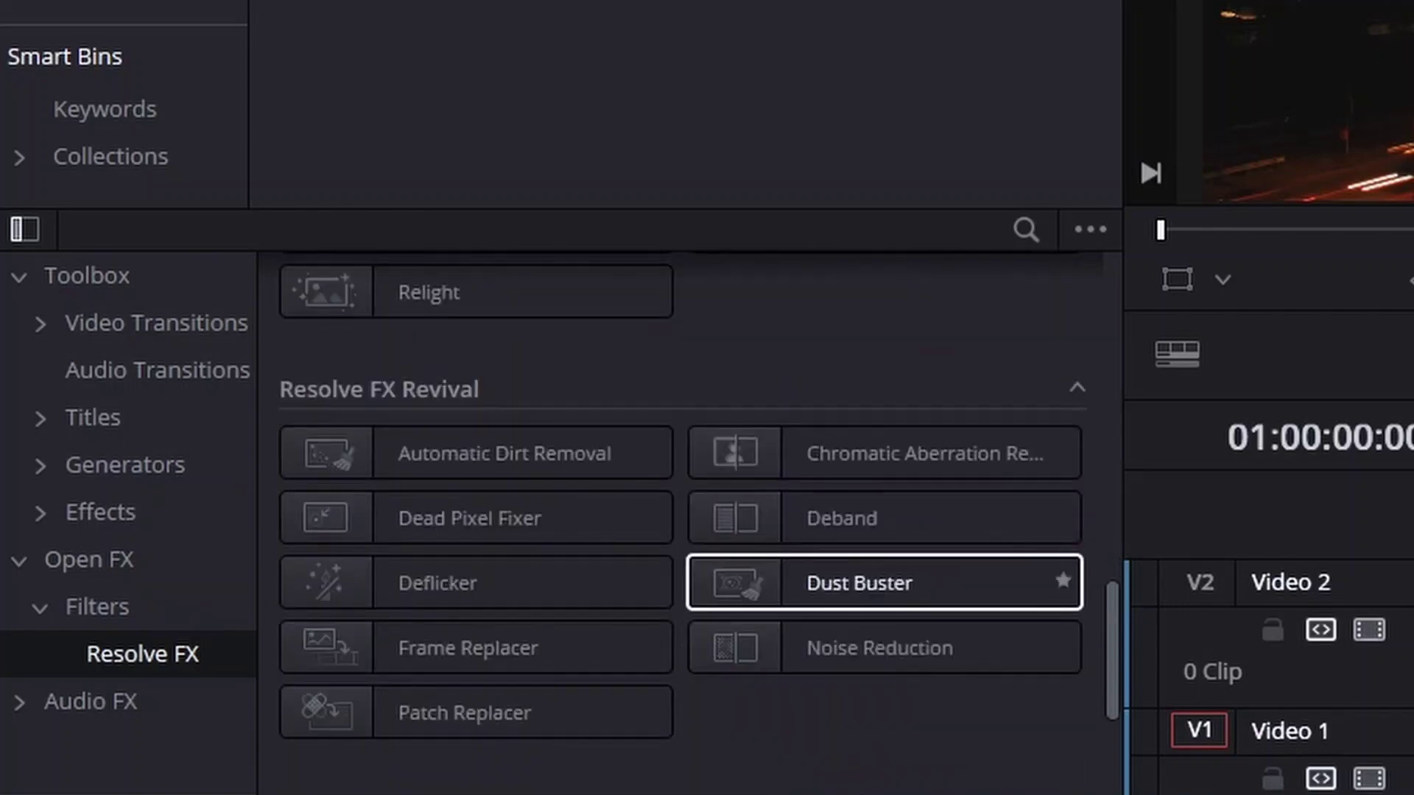
scroll(884, 611, "down", 10)
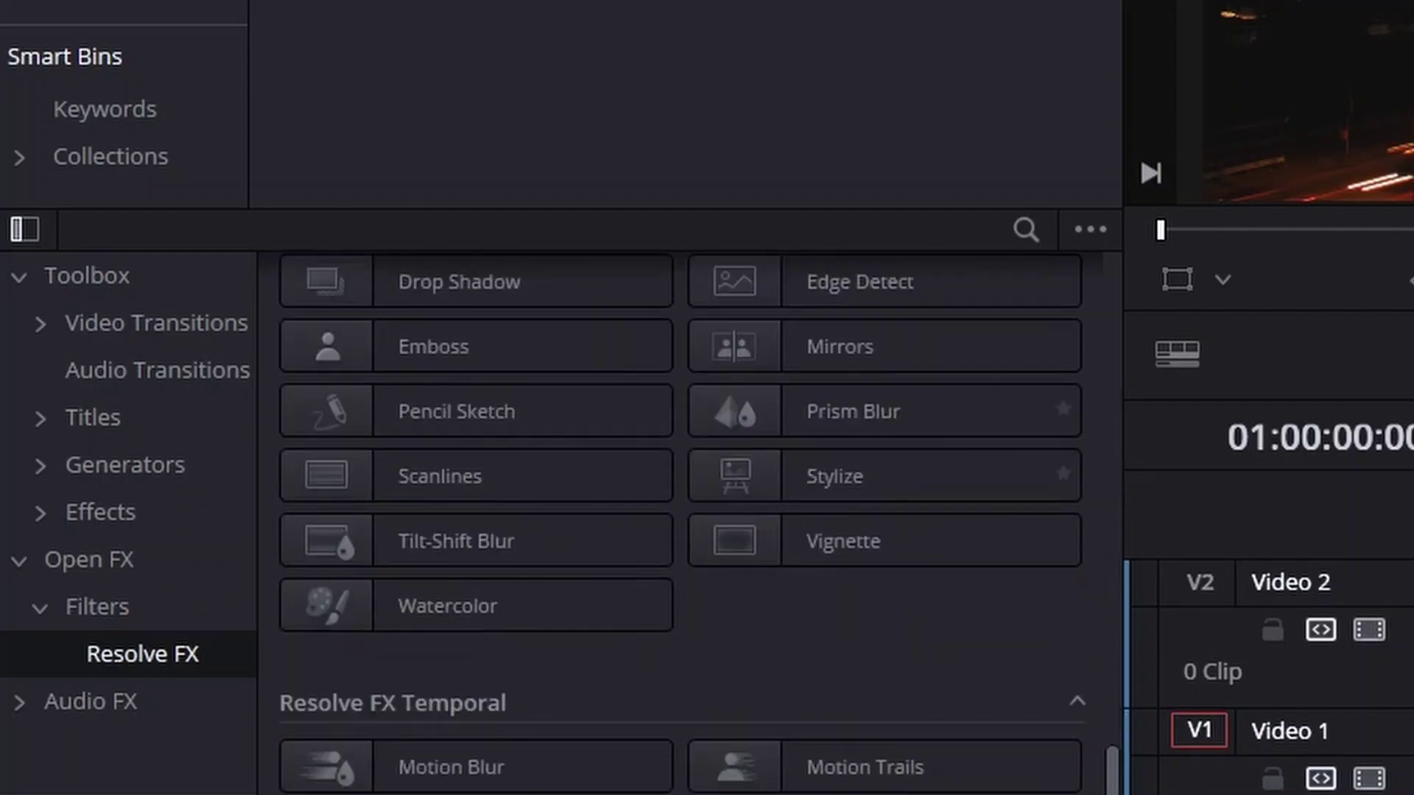
scroll(884, 612, "up", 15)
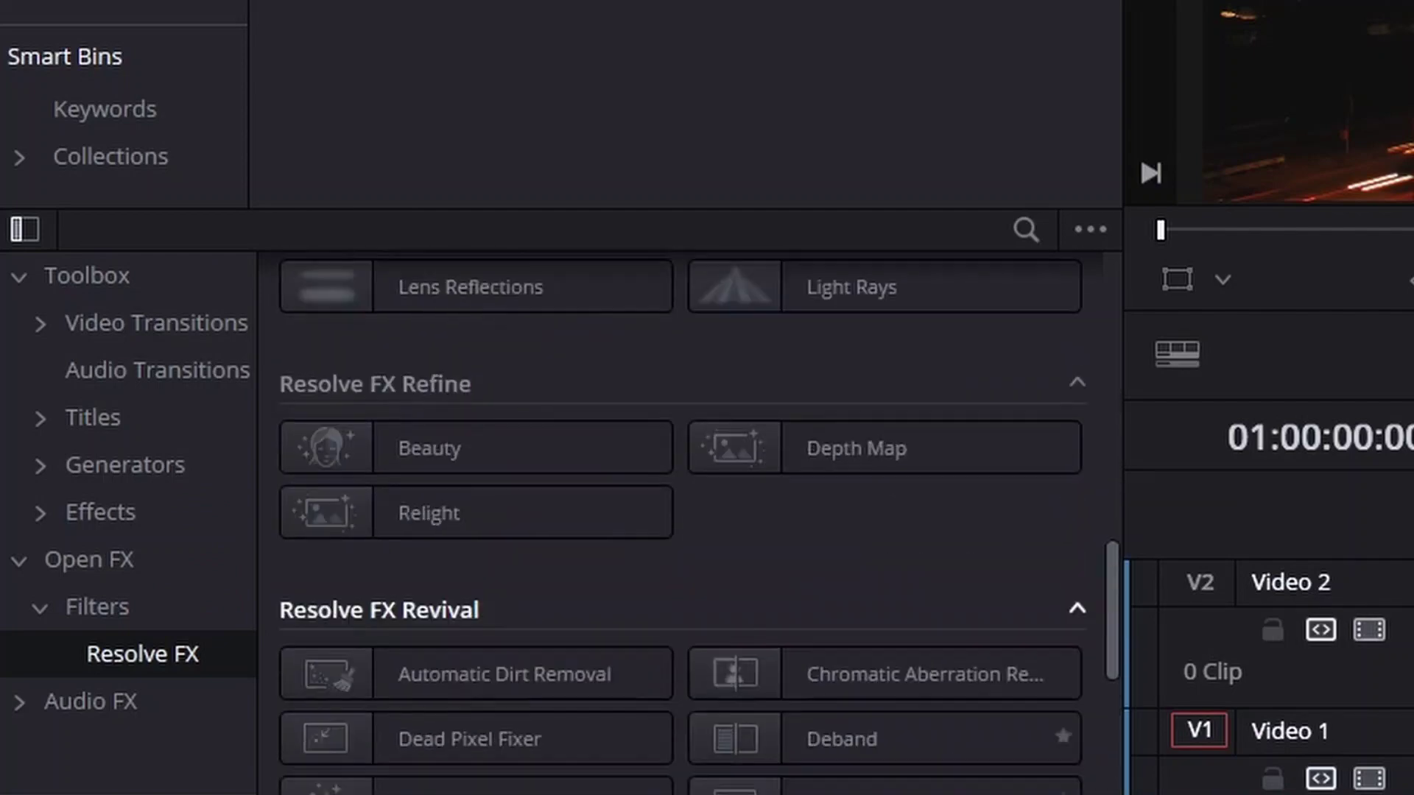
scroll(884, 611, "up", 3)
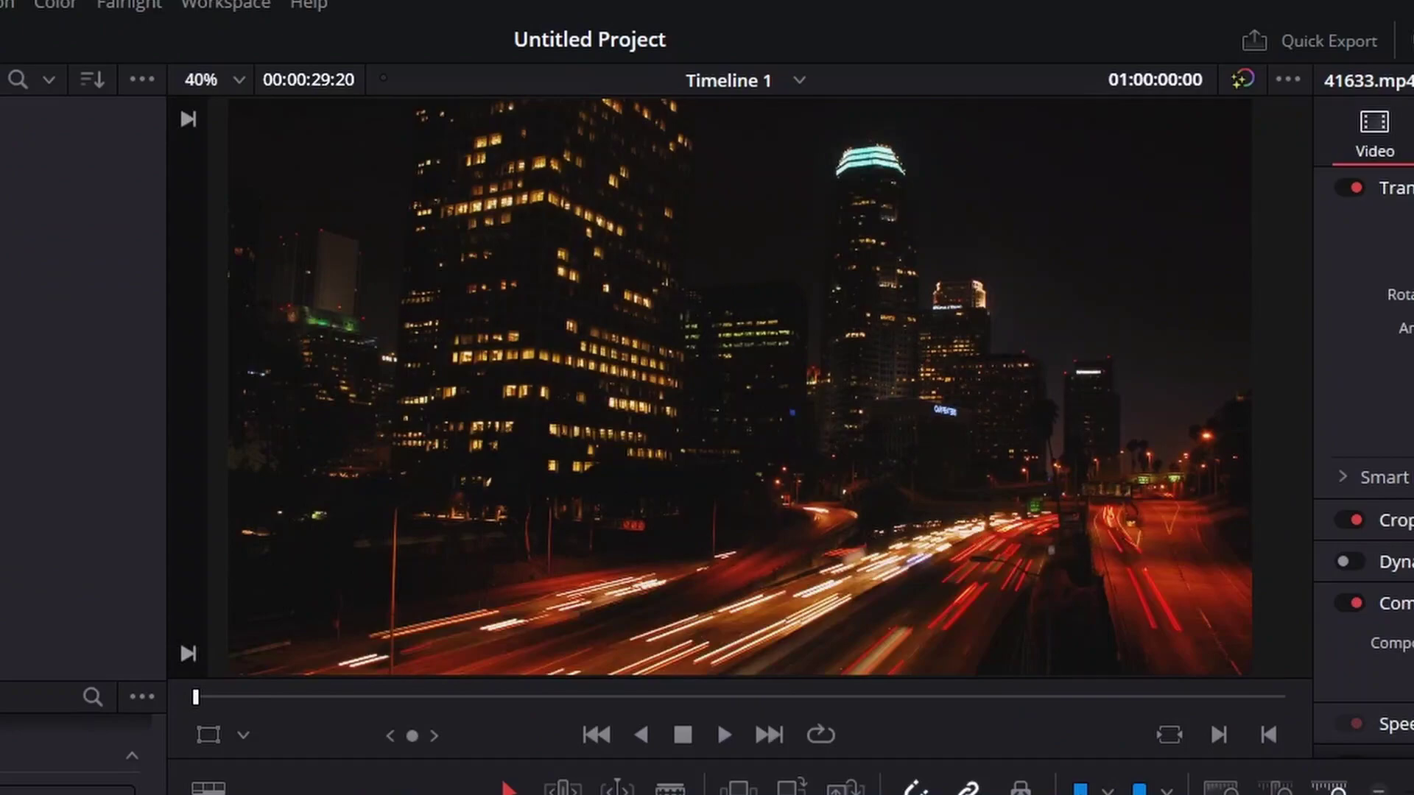
left_click_drag(380, 616, 718, 630)
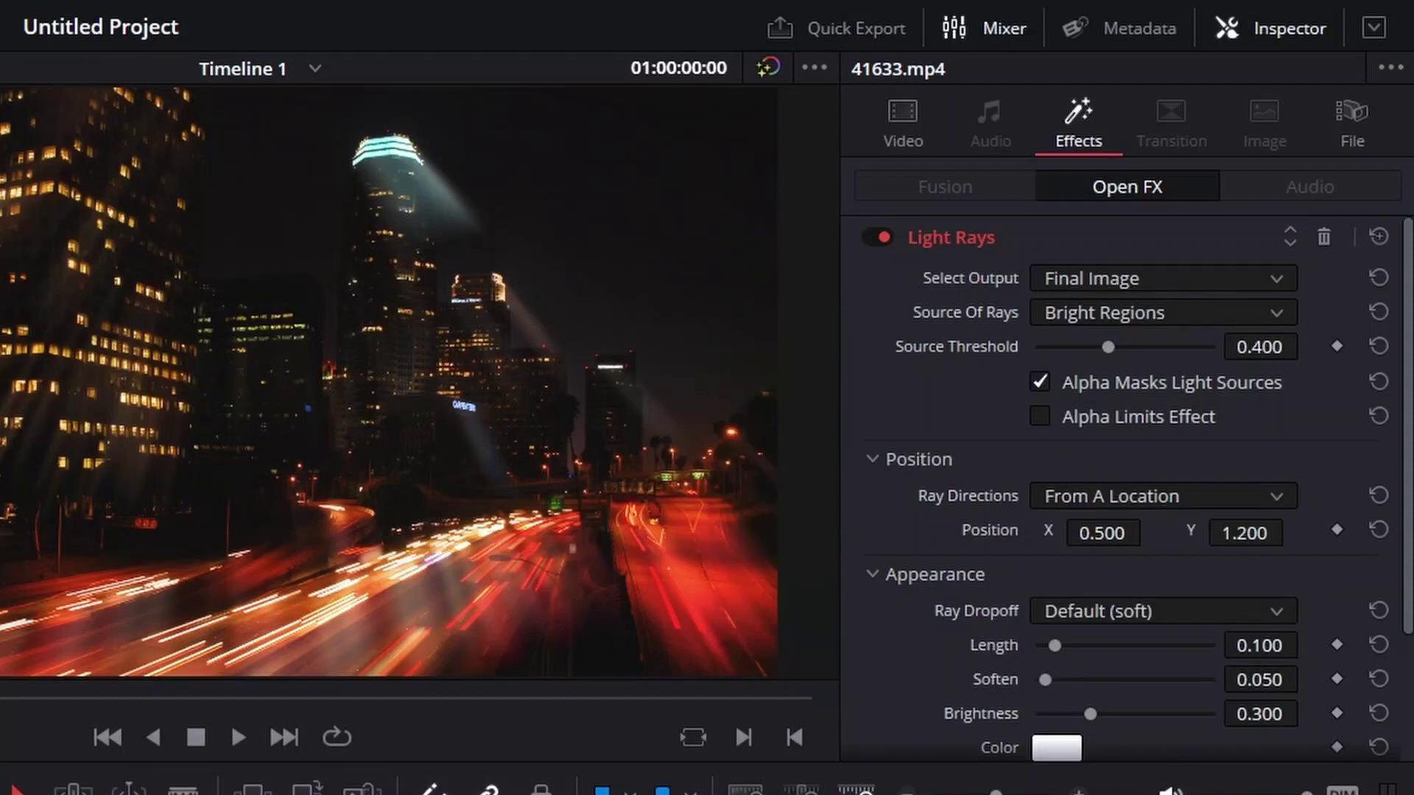
Set the X position of the light rays' source location to 0.320
left_click_drag(1102, 532, 893, 533)
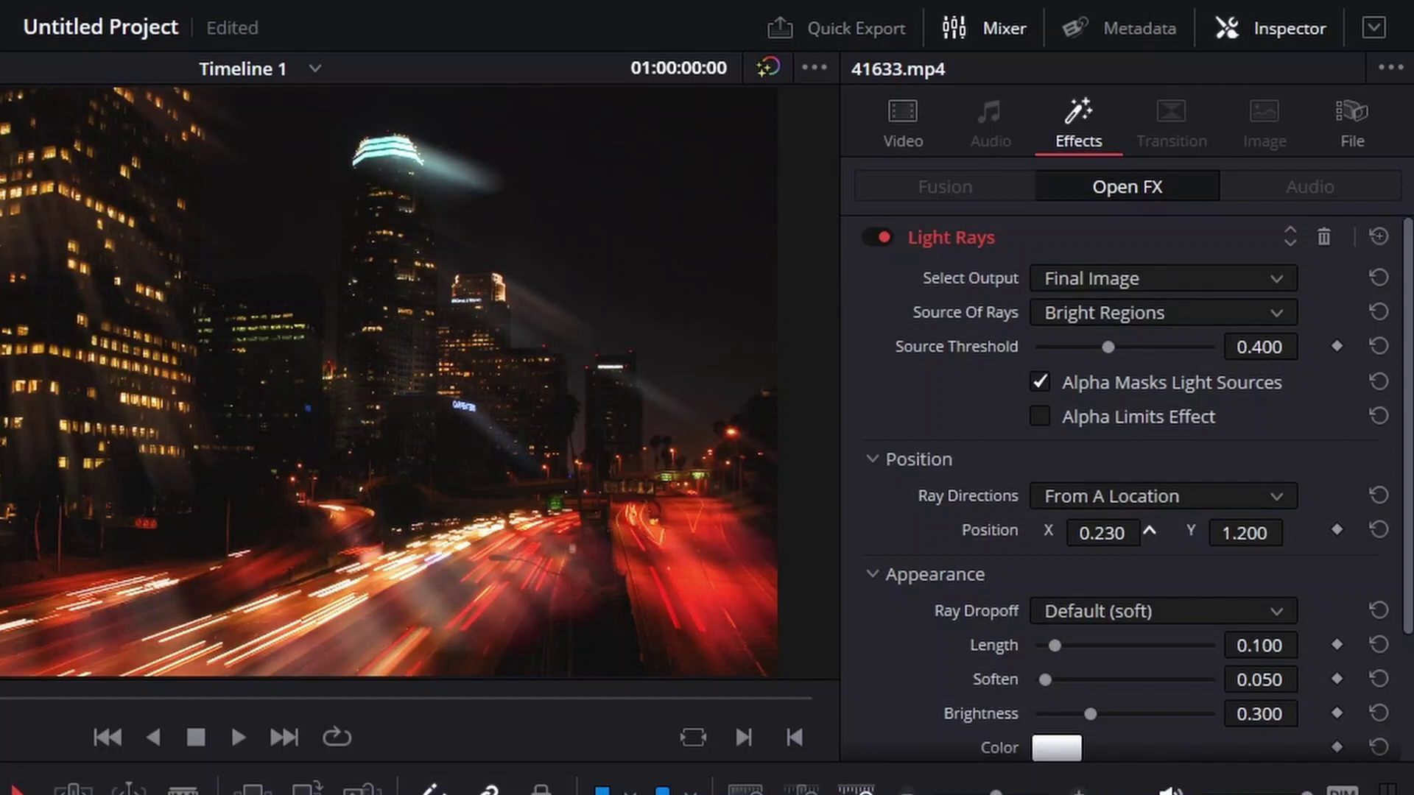
left_click_drag(901, 534, 929, 533)
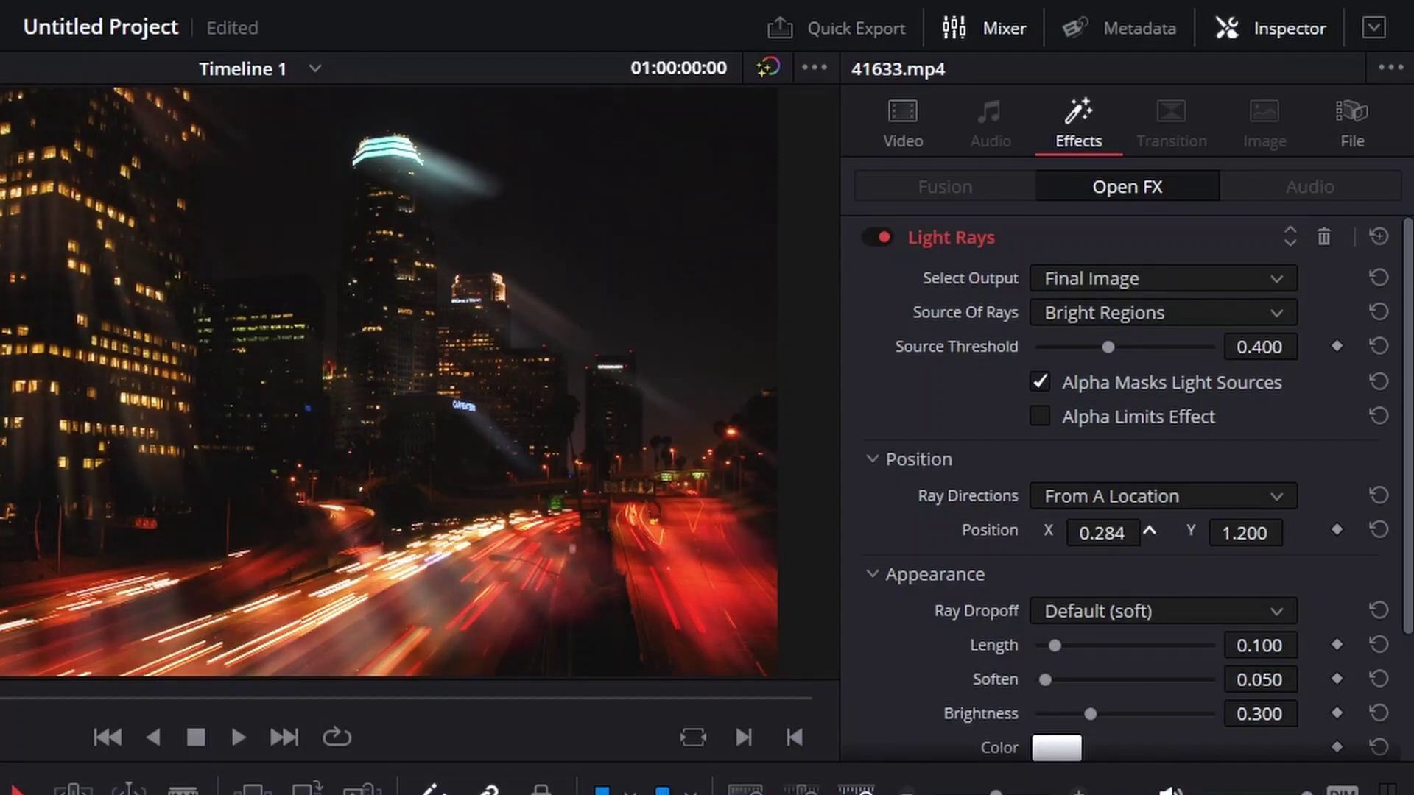
left_click_drag(941, 533, 856, 533)
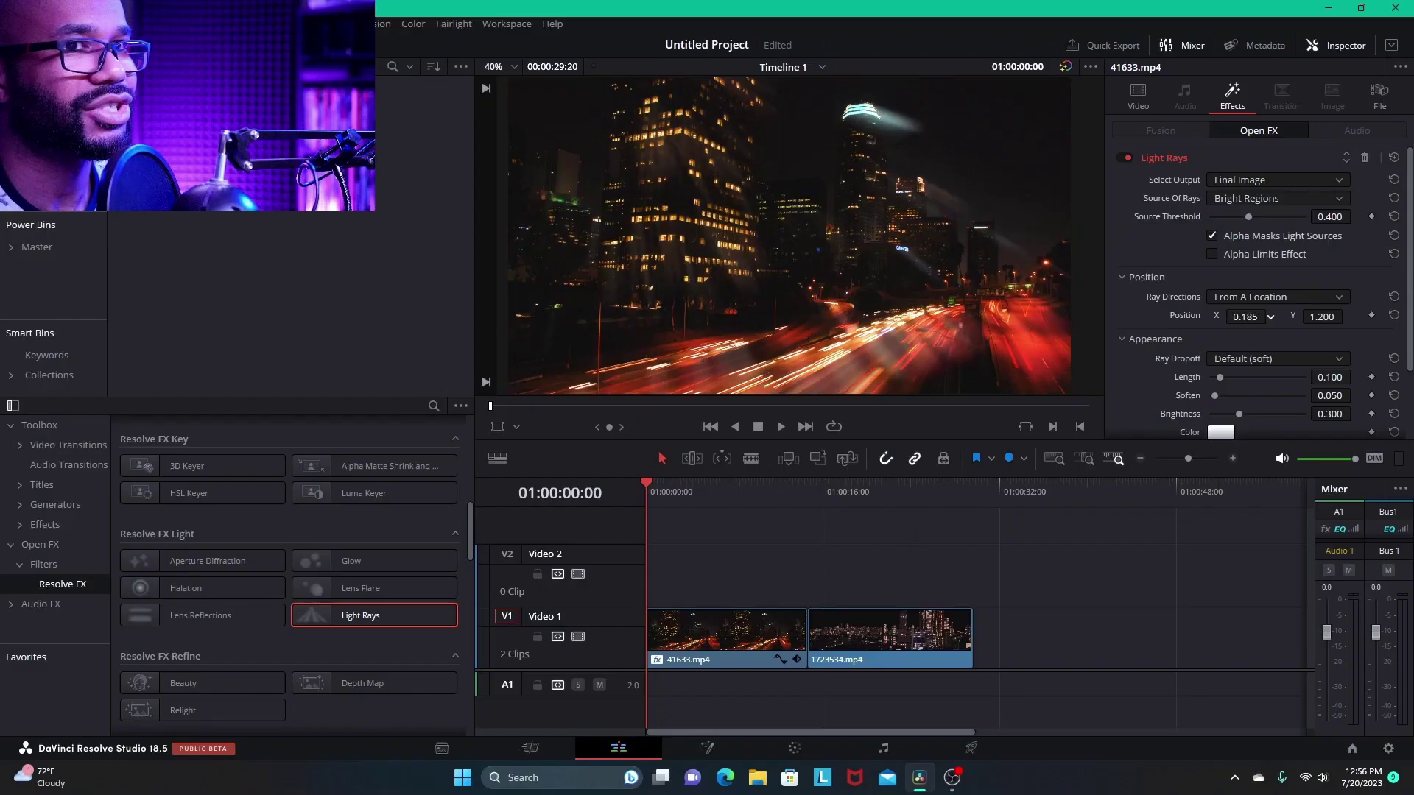
left_click_drag(1270, 316, 1369, 317)
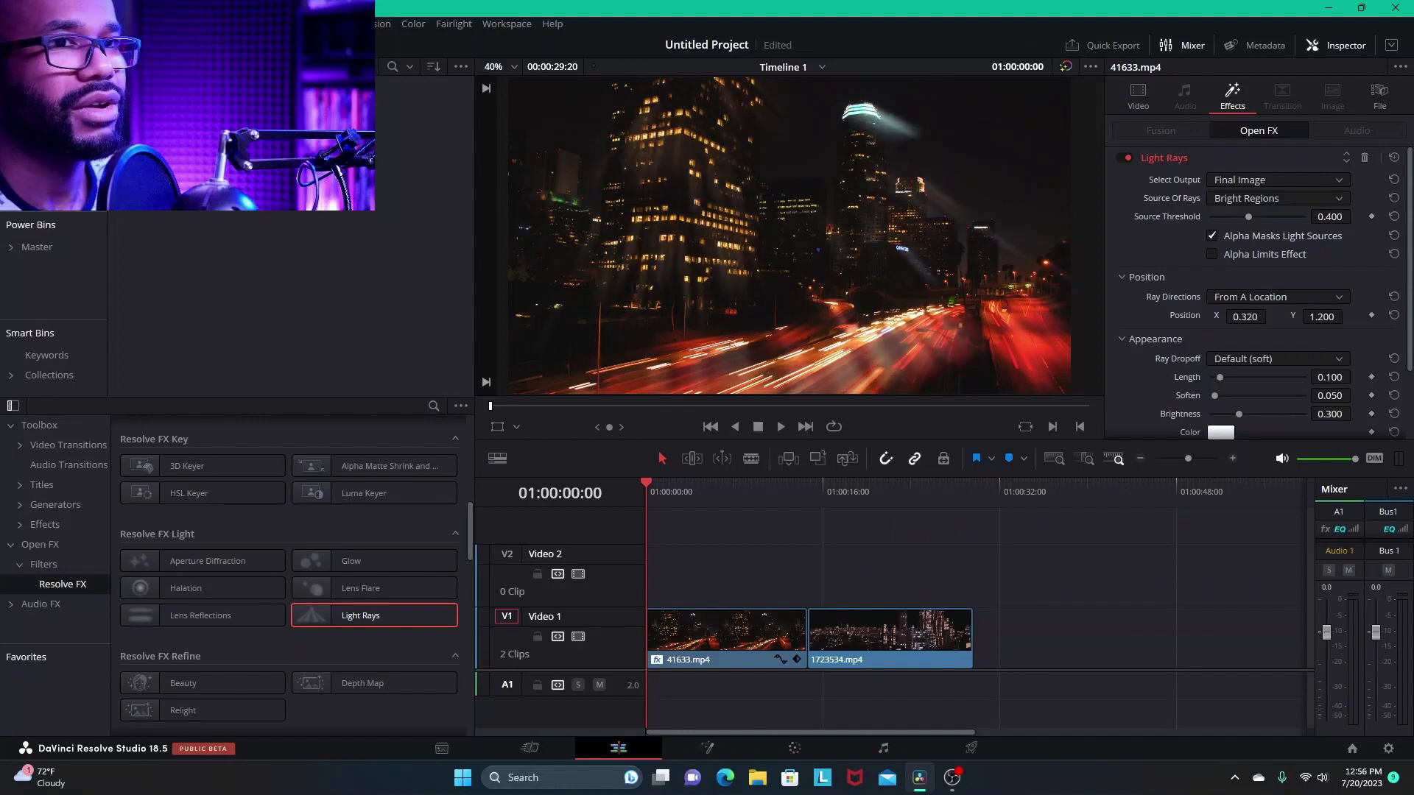
Set the light rays' Length to 0.380, Soften to 0.000 and Brightness to 0.442
left_click_drag(1220, 377, 1247, 377)
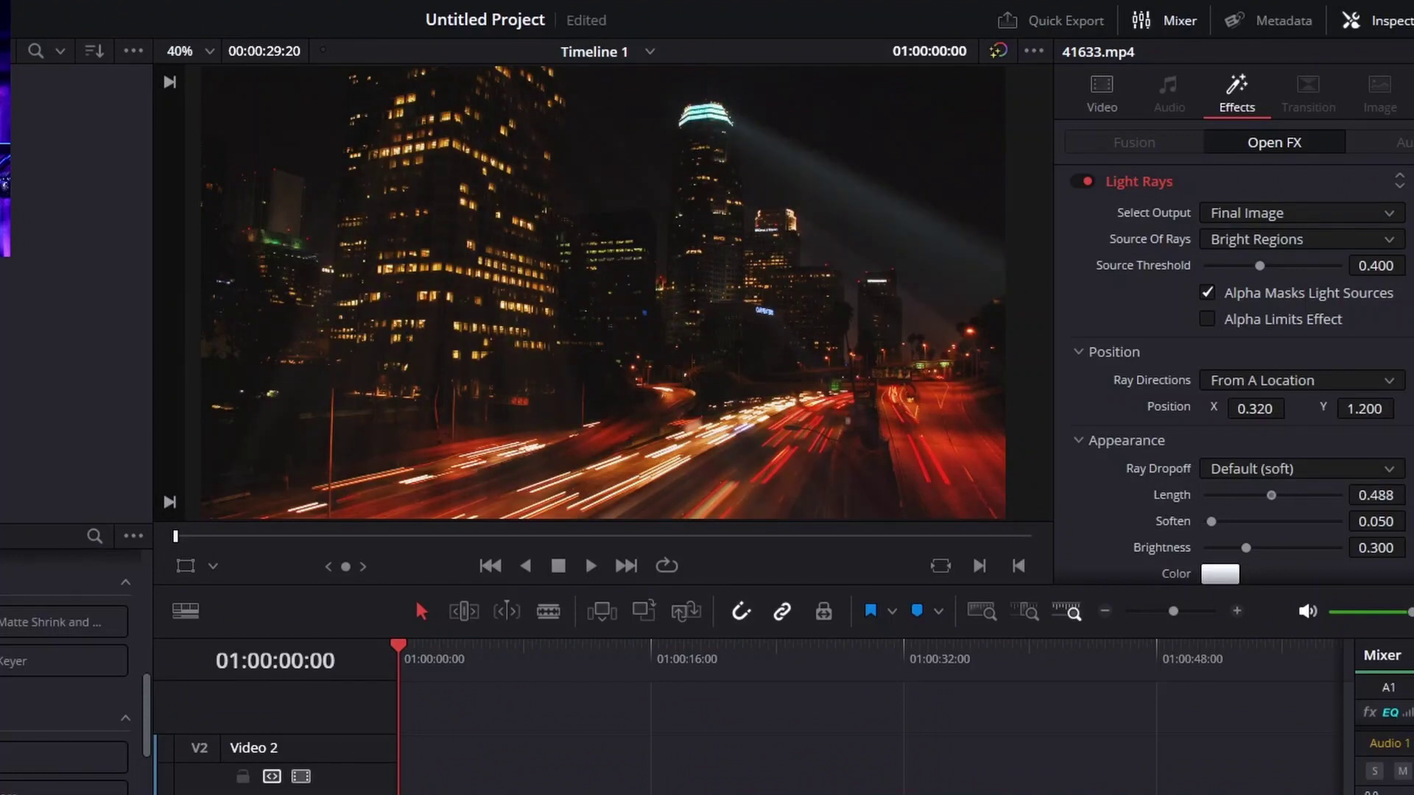
mouse_move(1239, 495)
left_mouse_down()
mouse_move(1211, 496)
mouse_move(1247, 495)
left_mouse_up()
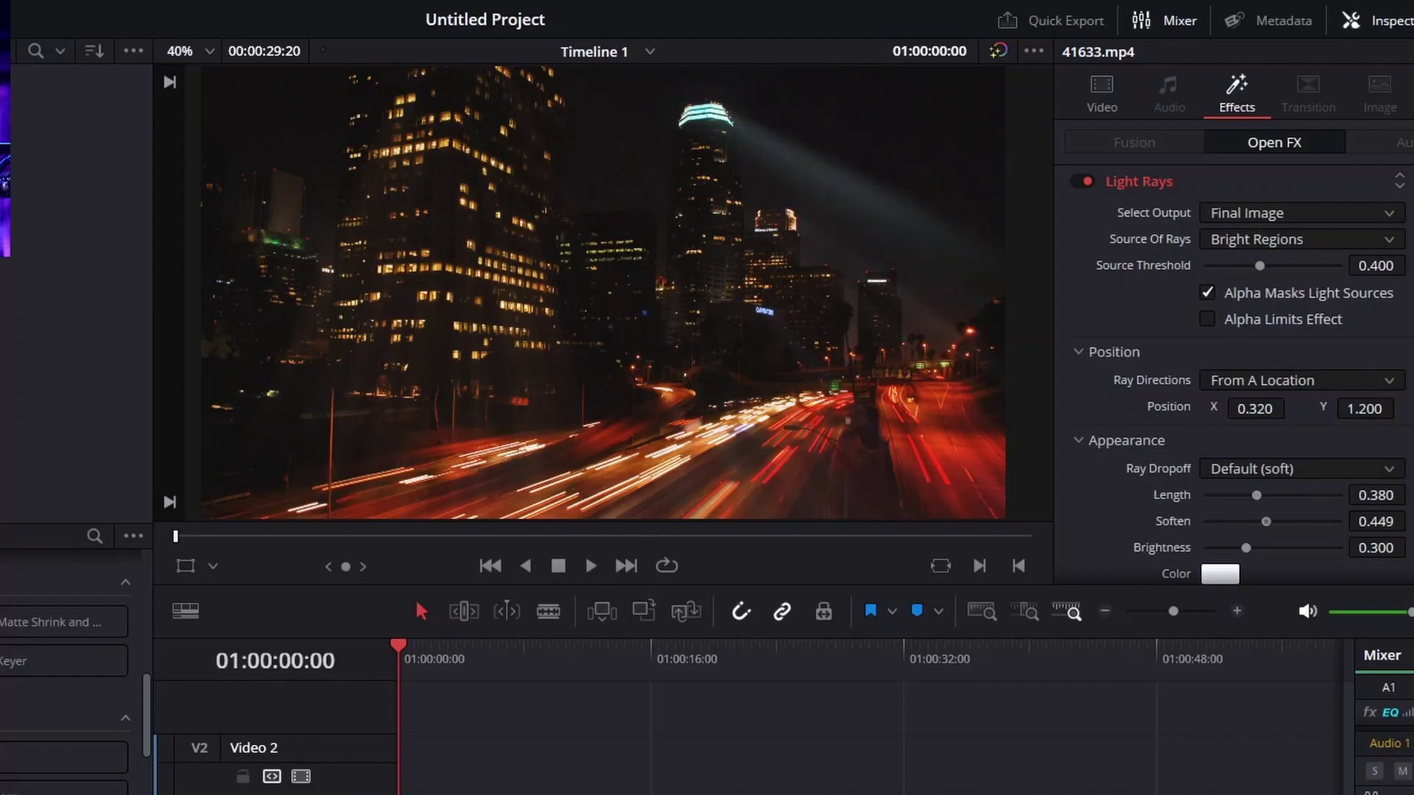
left_click_drag(1266, 521, 1220, 521)
left_click_drag(1246, 548, 1295, 548)
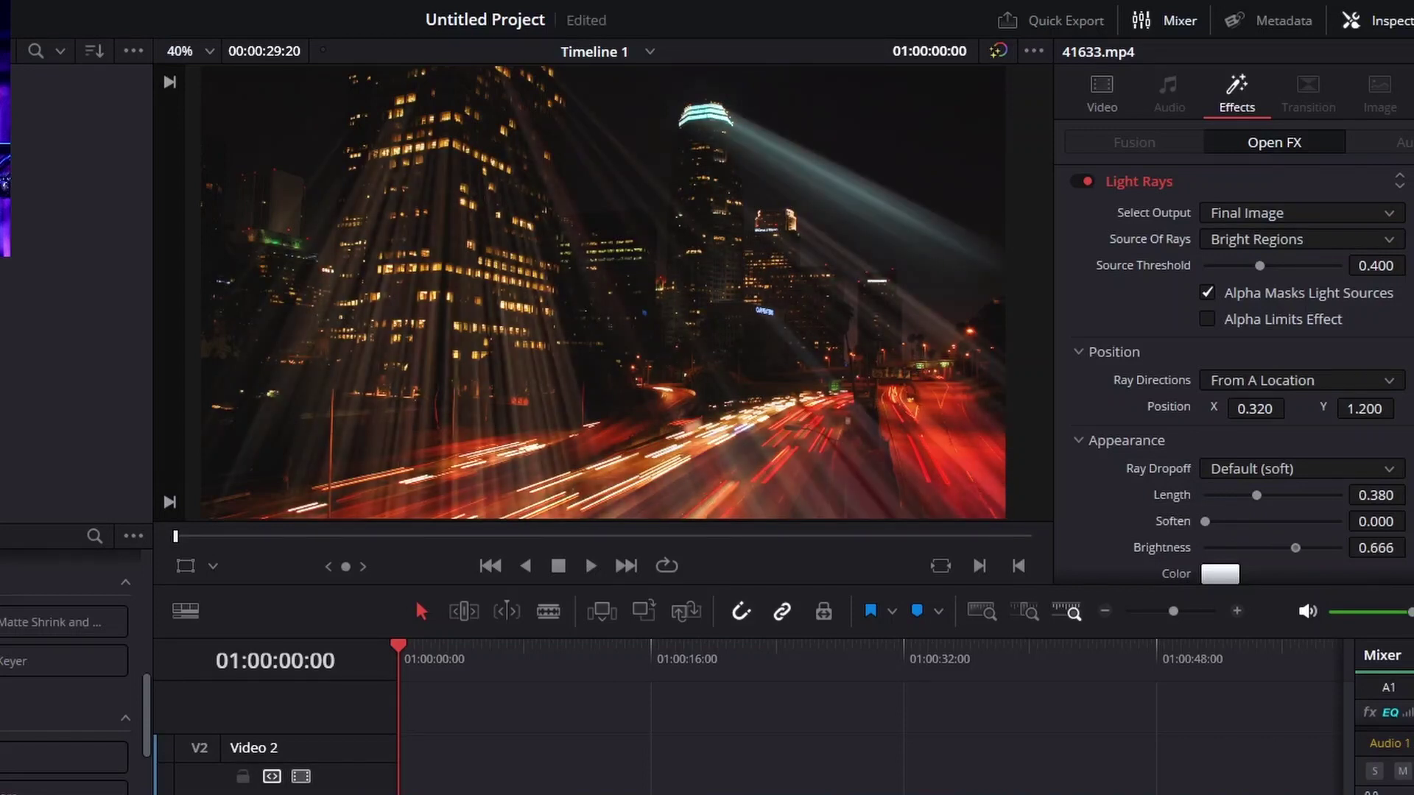
left_click_drag(1399, 548, 1375, 548)
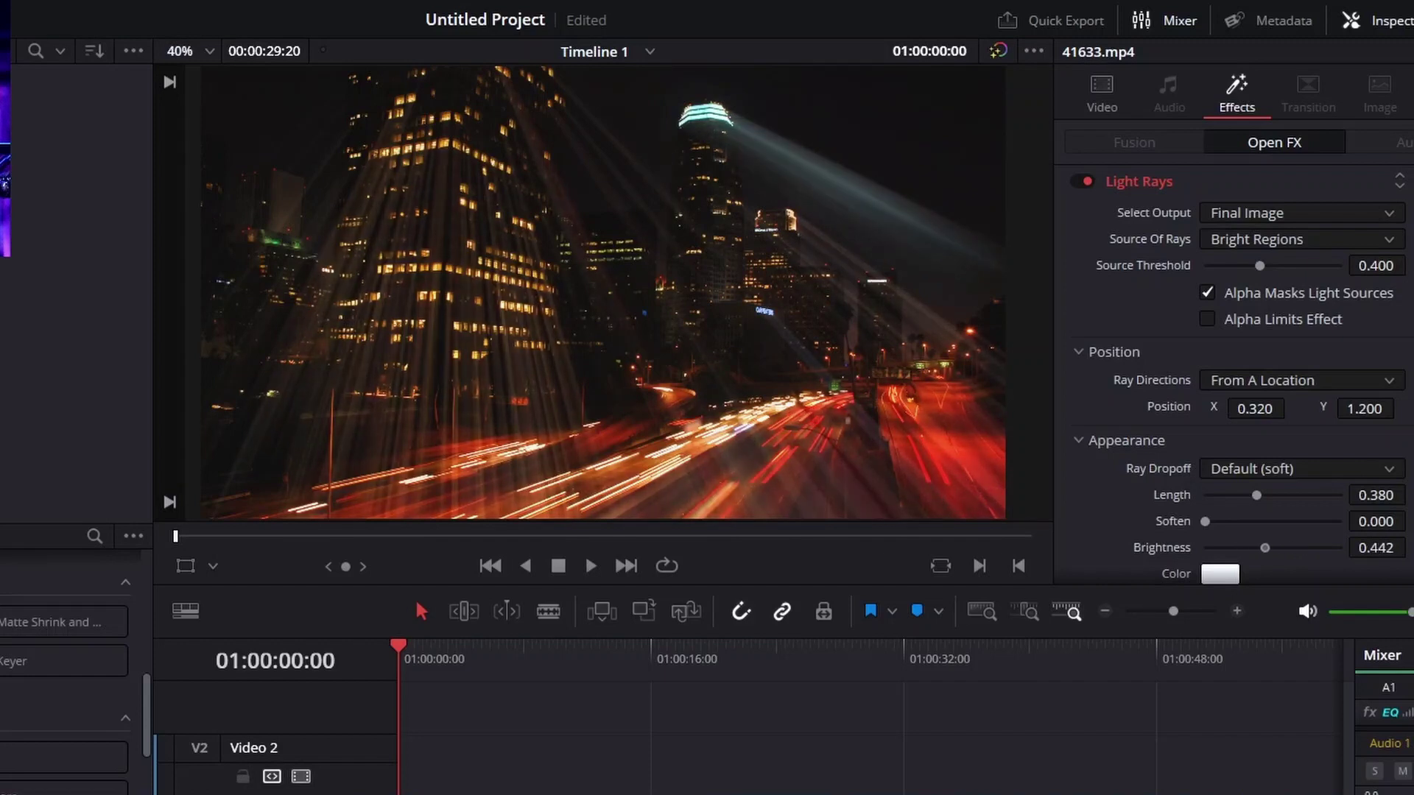
Color the light rays cyan (#0effff), save the project, and set Soften to 0.054
scroll(1234, 375, "down", 2)
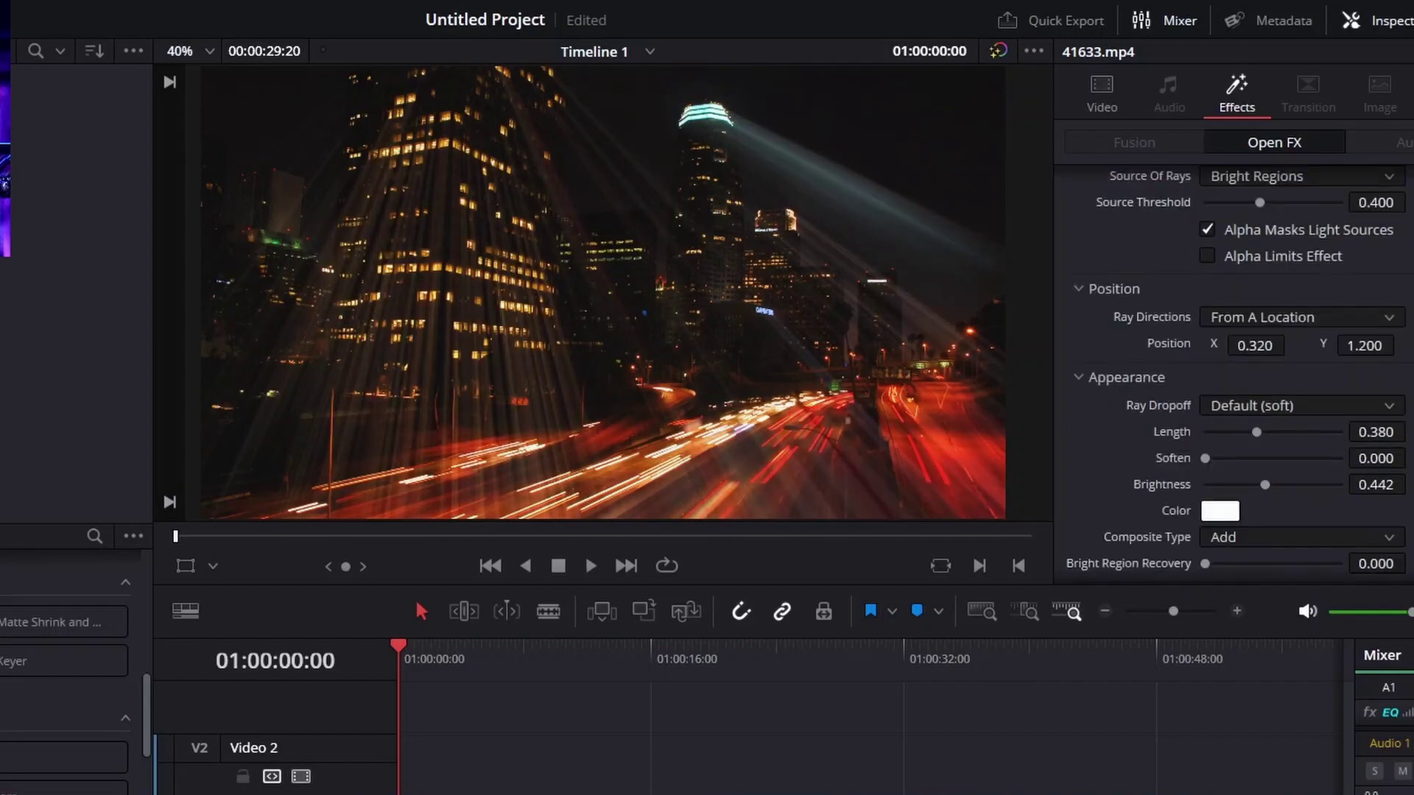
left_click(1221, 511)
left_click(557, 324)
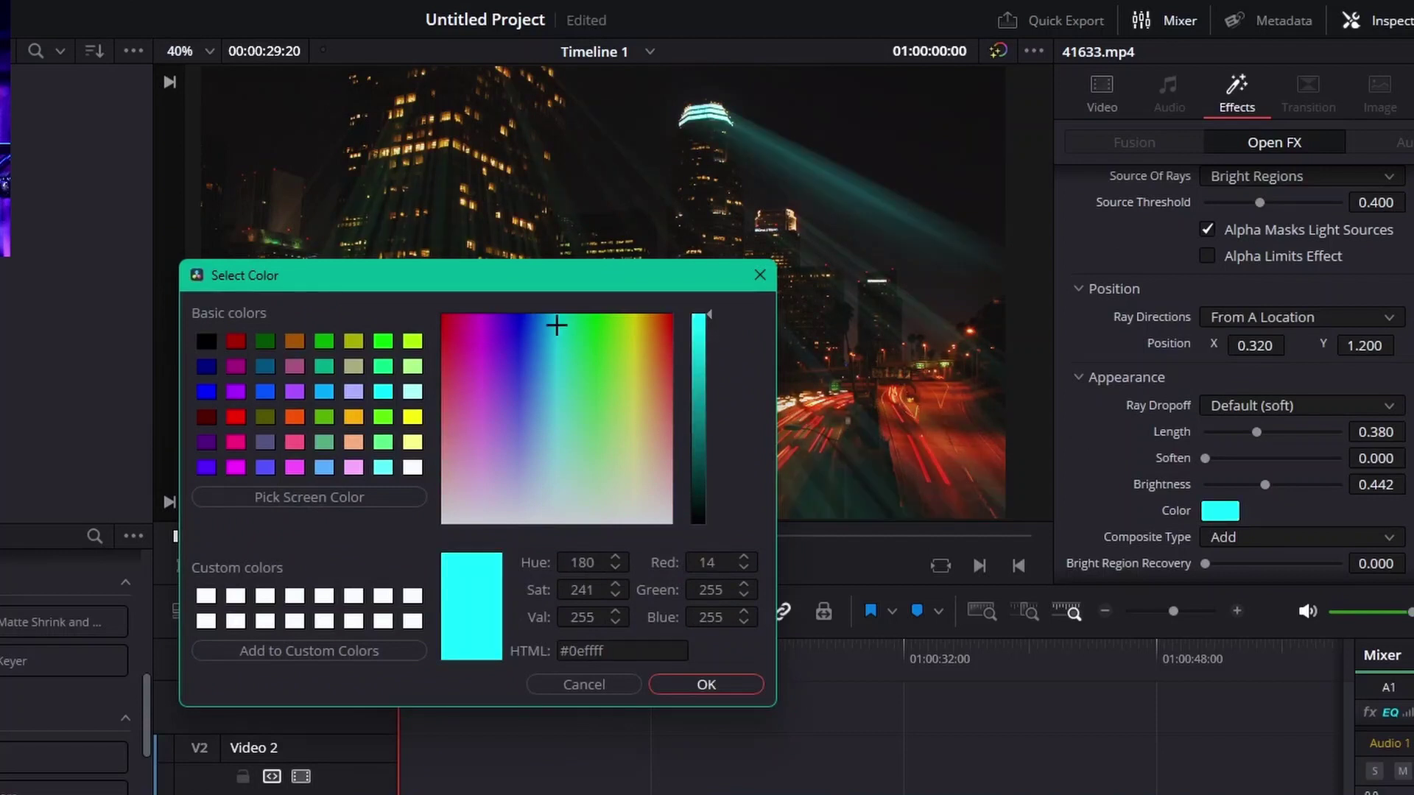
key("Return")
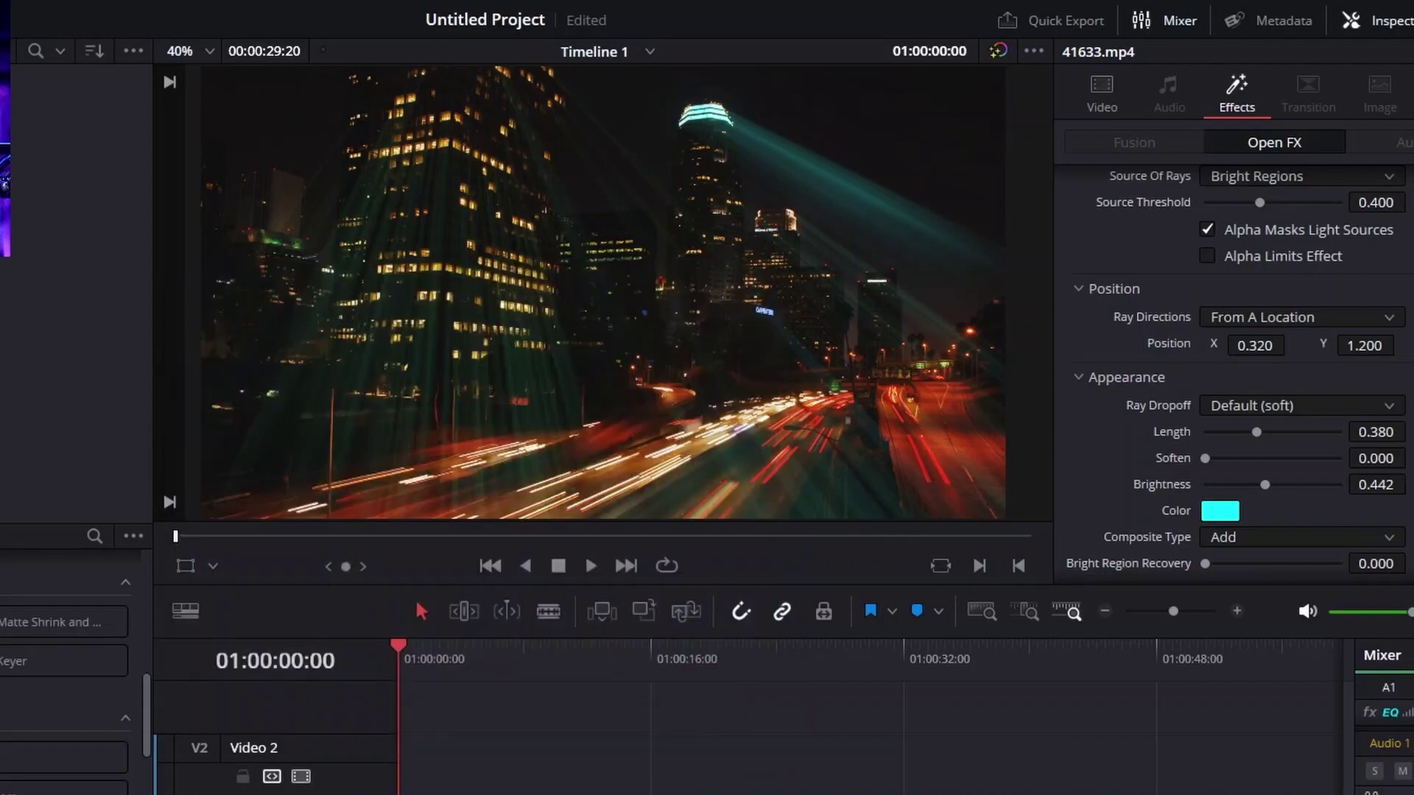
key("ctrl+s")
left_click_drag(1205, 459, 1212, 458)
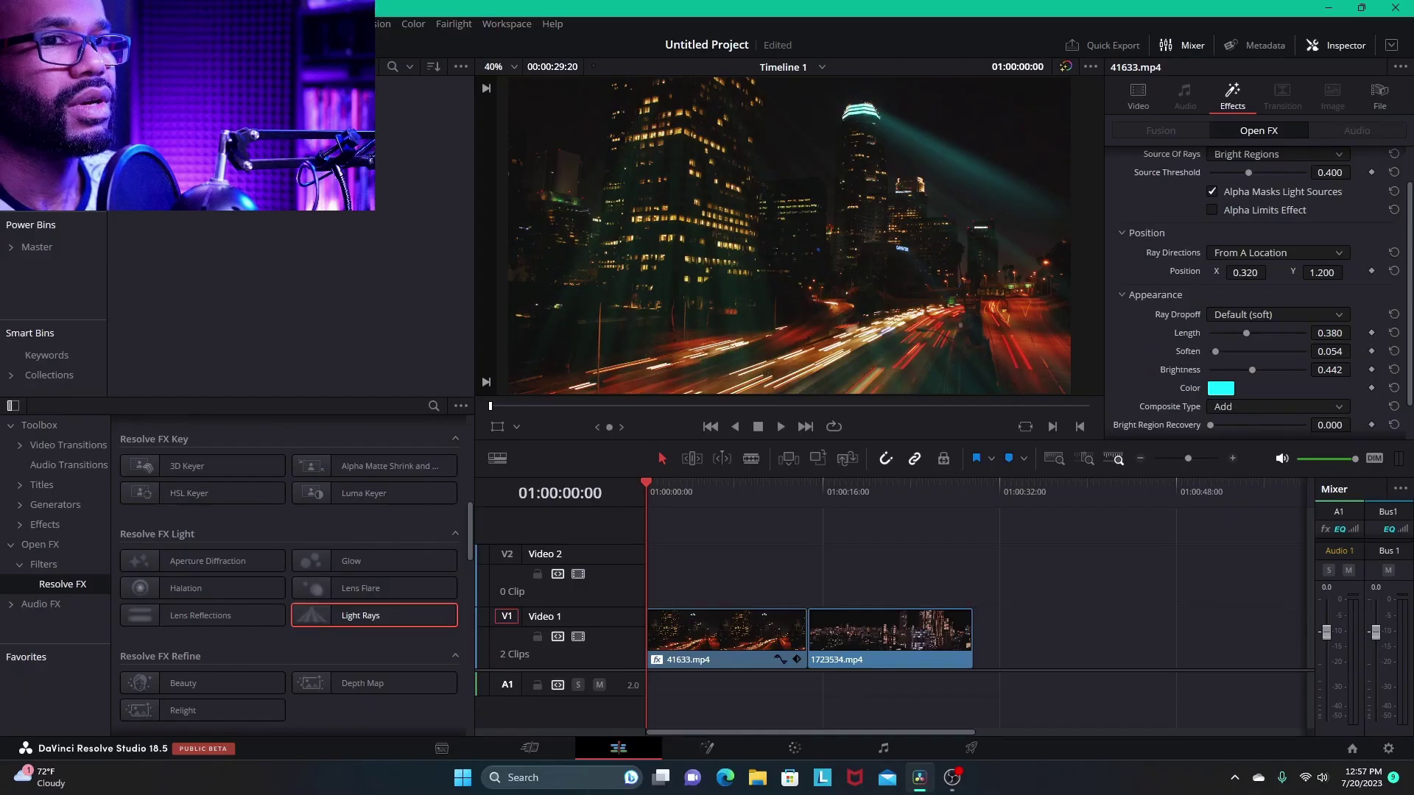
Try the Multiply and Screen composite types for the light rays and switch back to Add
scroll(1252, 376, "down", 2)
left_click(1278, 364)
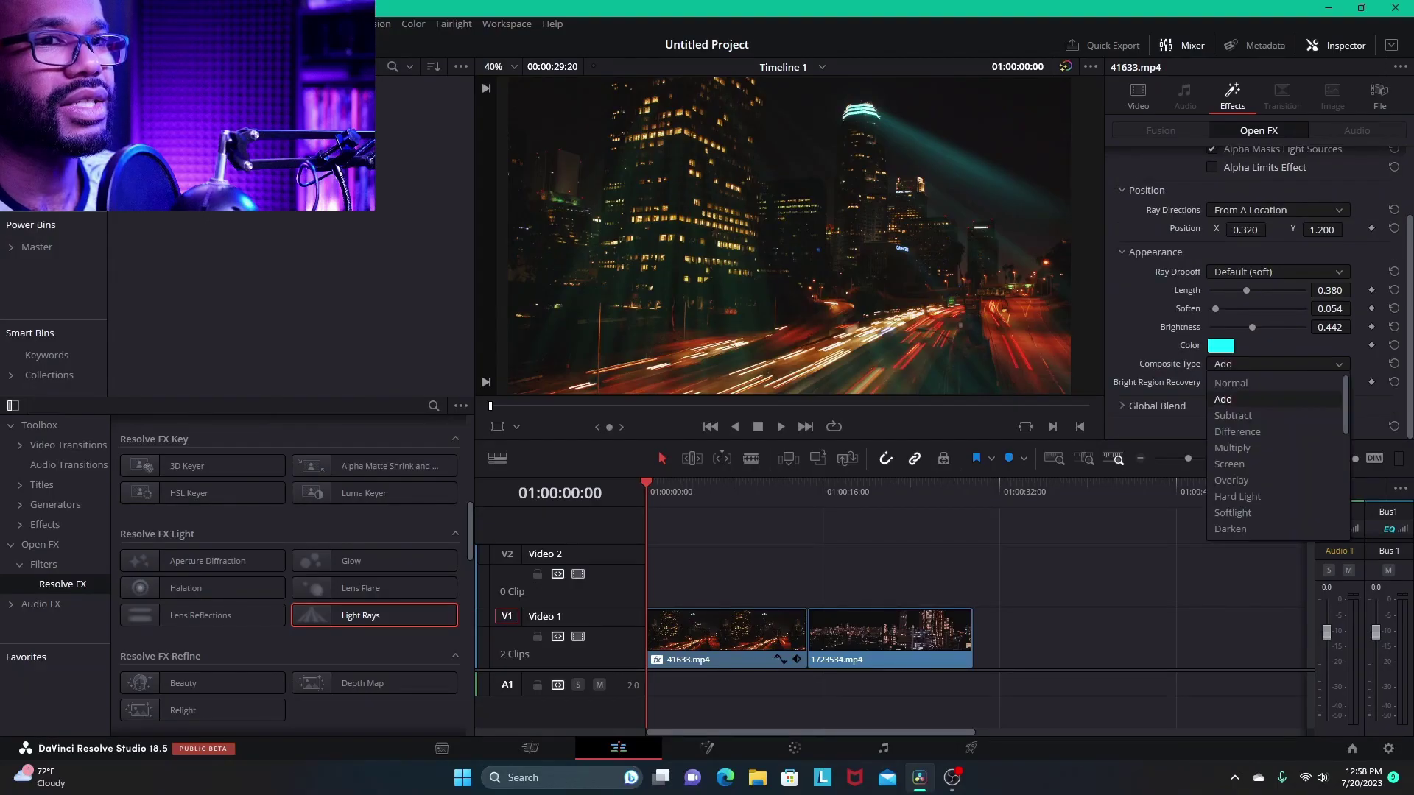
left_click(1232, 448)
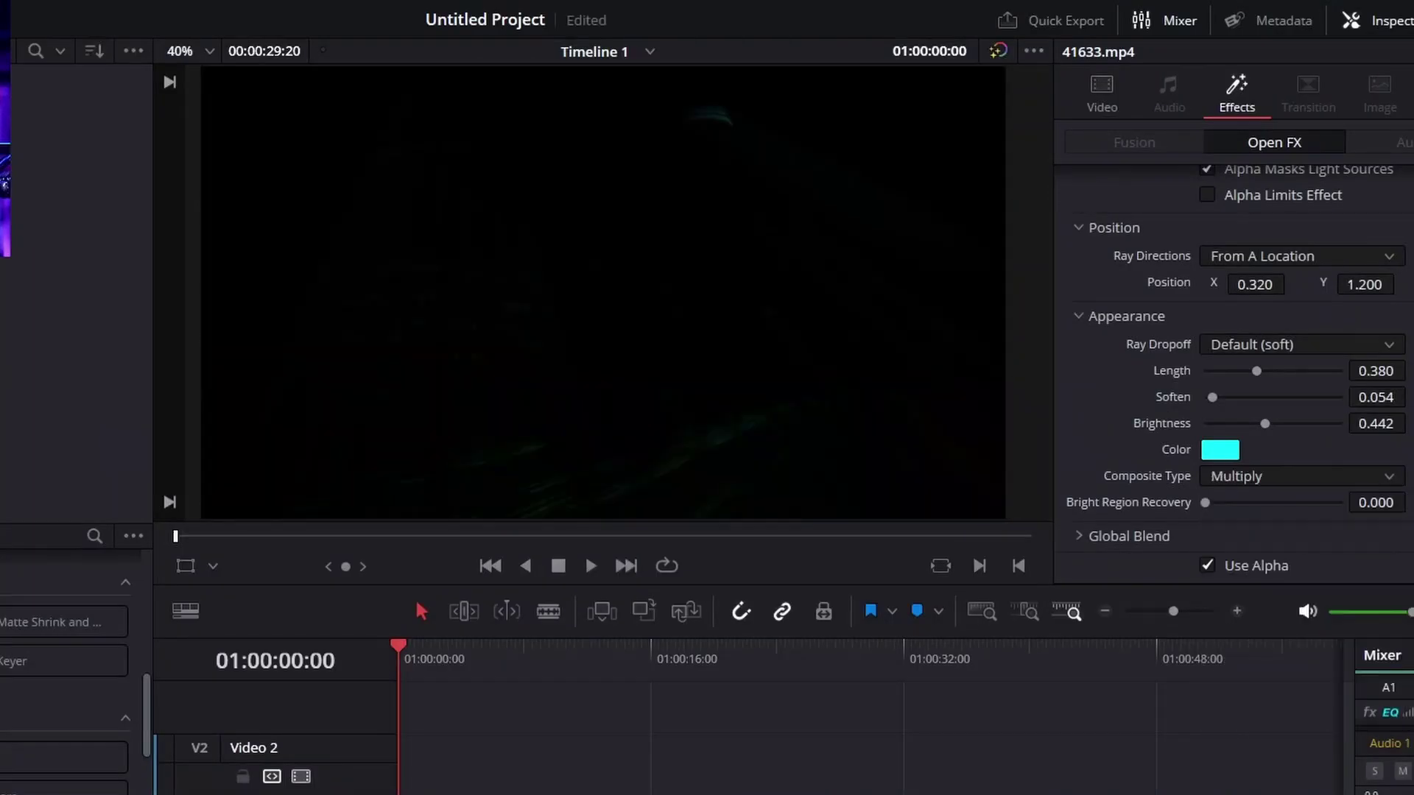
left_click(1301, 476)
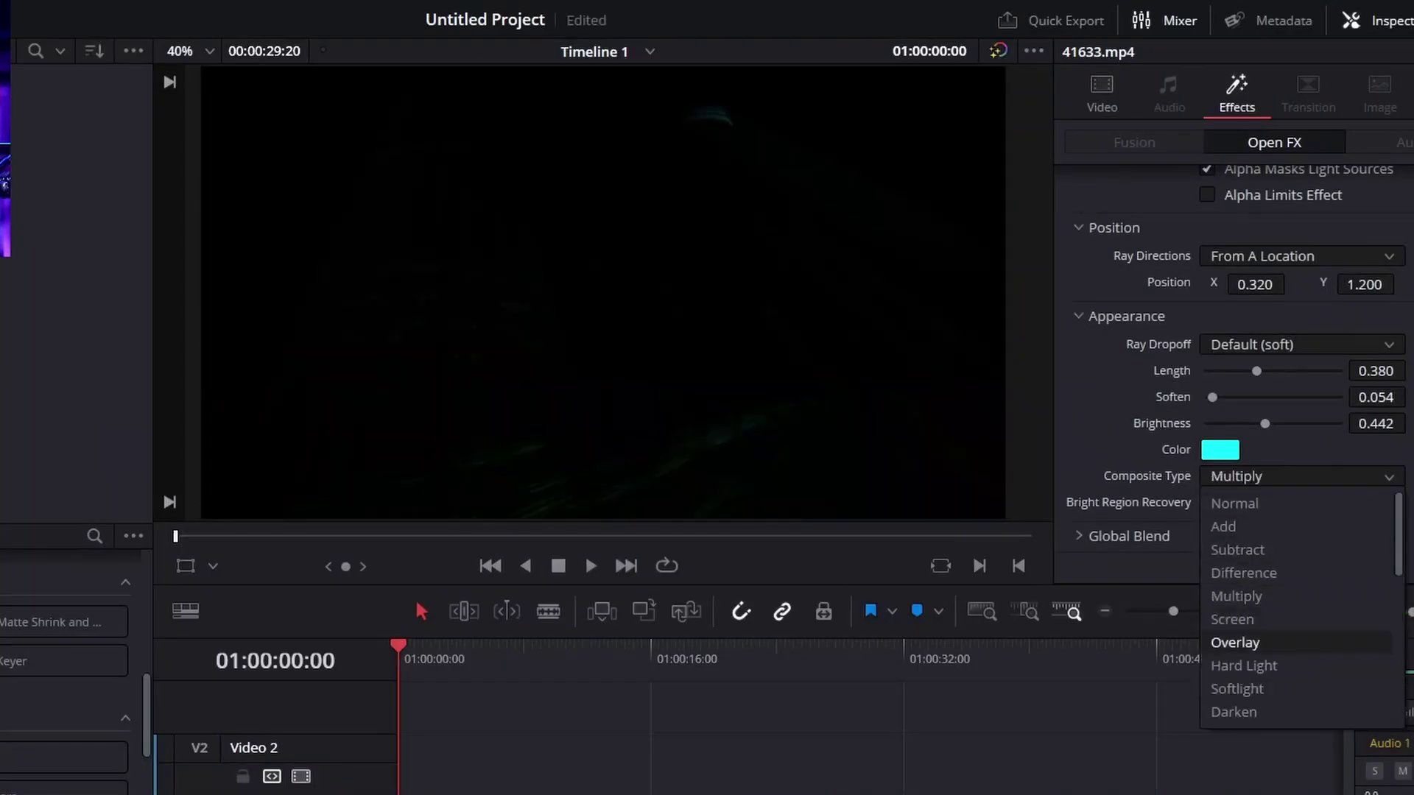
left_click(1232, 619)
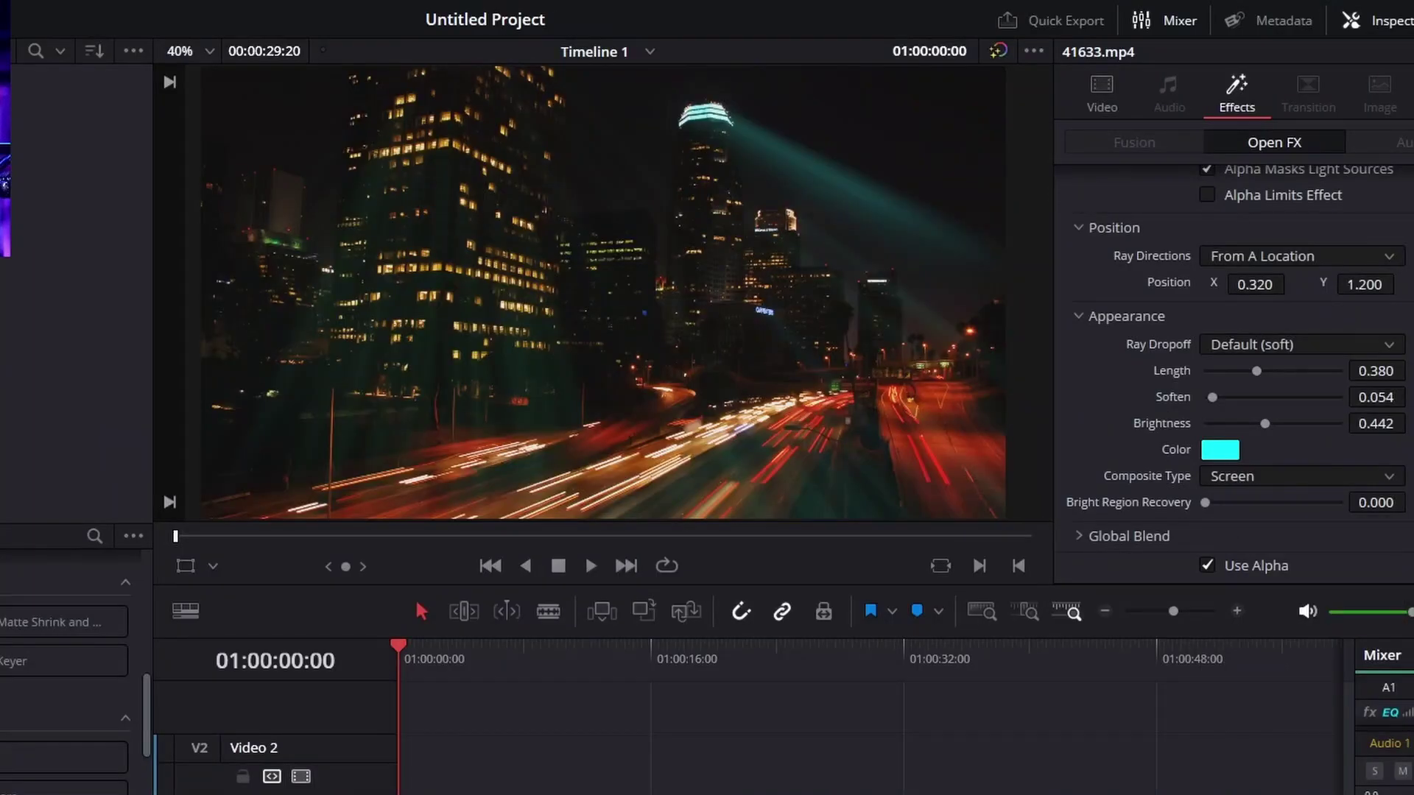
left_click(1302, 477)
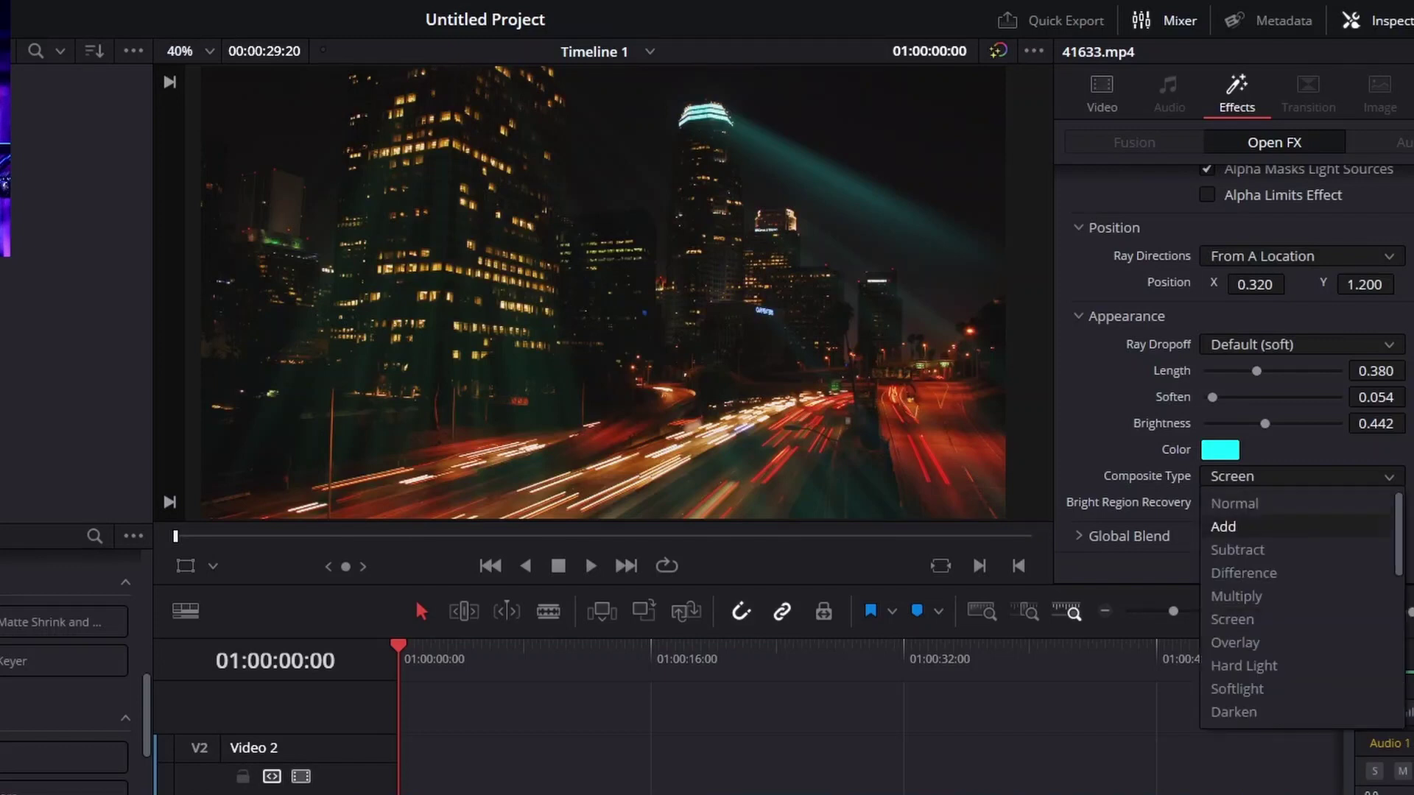
left_click(1224, 527)
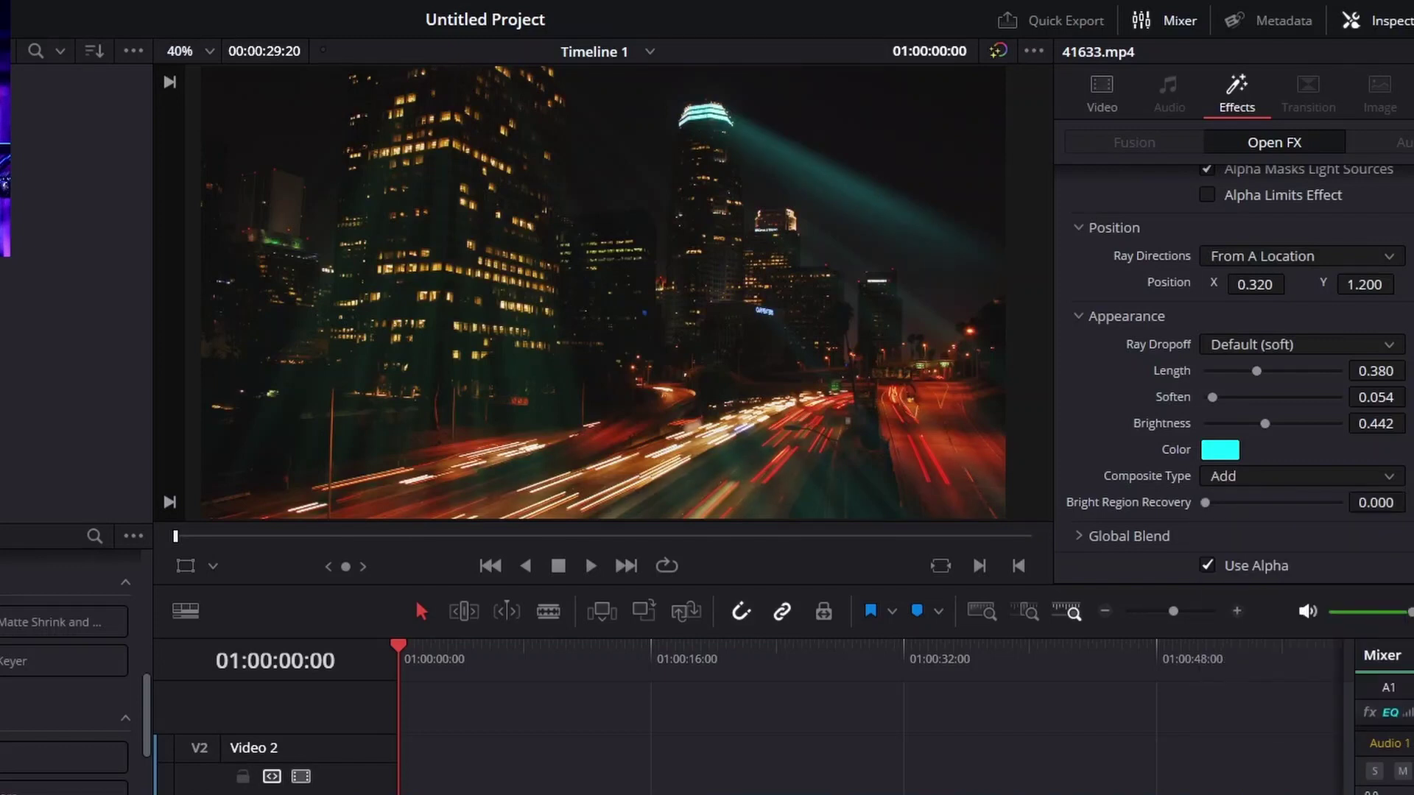
Change the light rays' color to white and save the project
scroll(1235, 372, "up", 2)
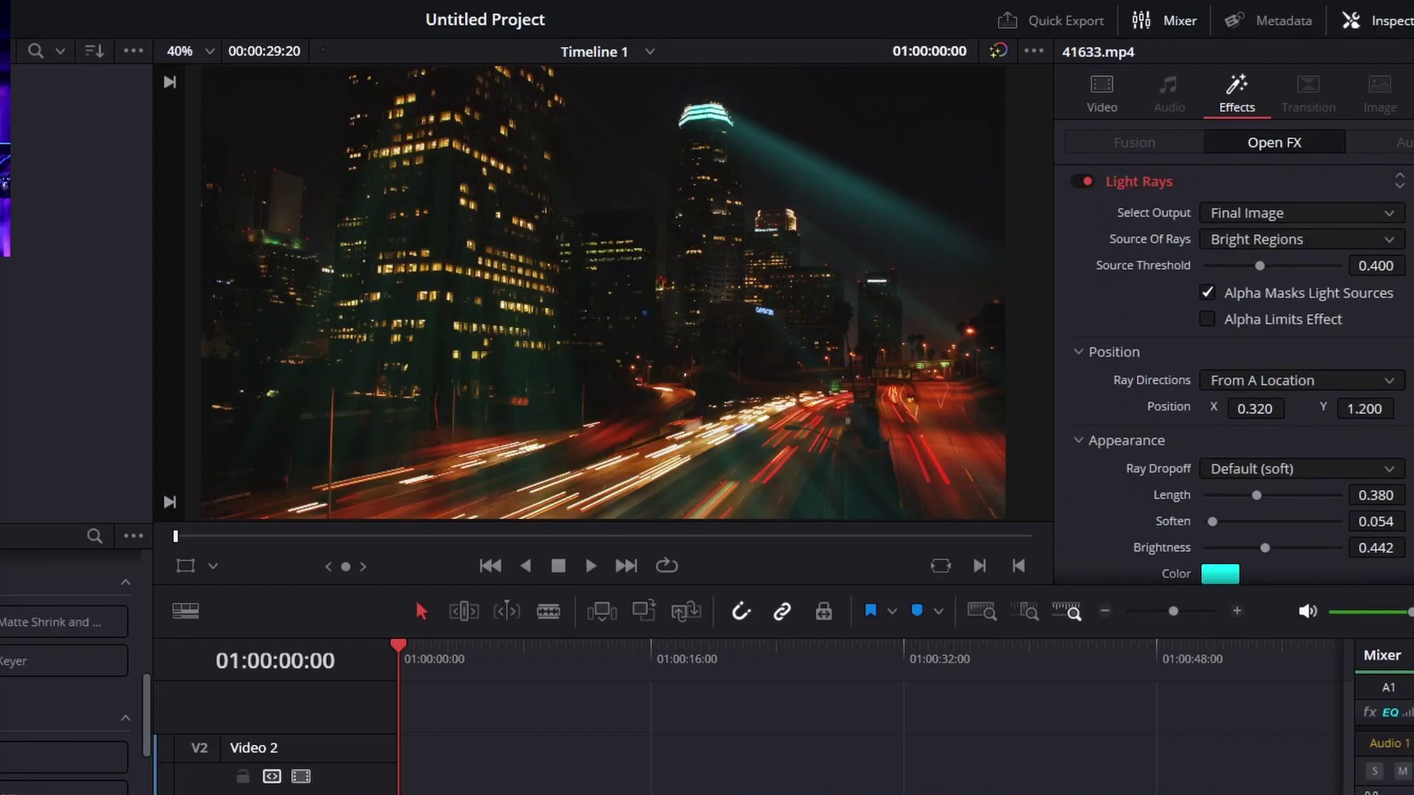
left_click(1220, 574)
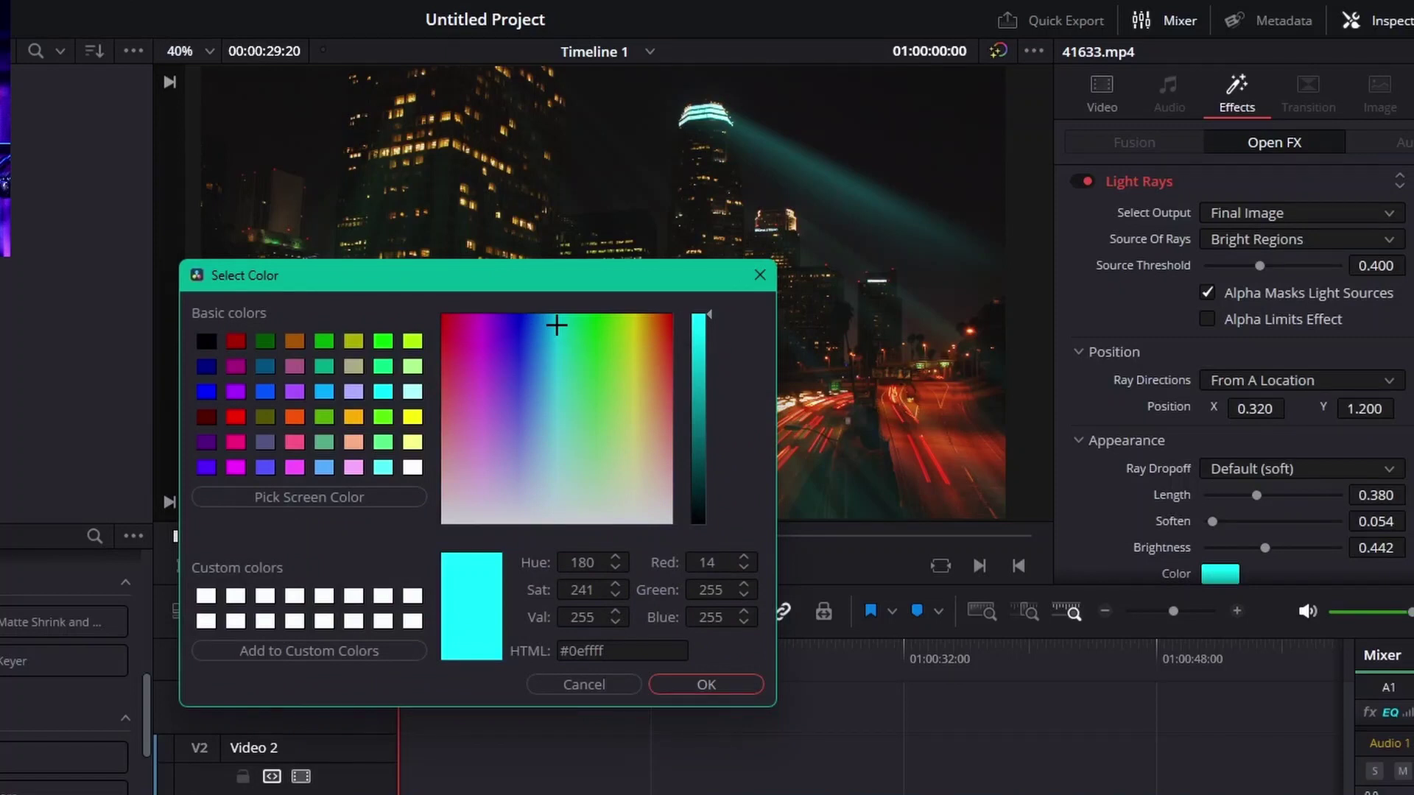
left_click(413, 467)
left_click(706, 685)
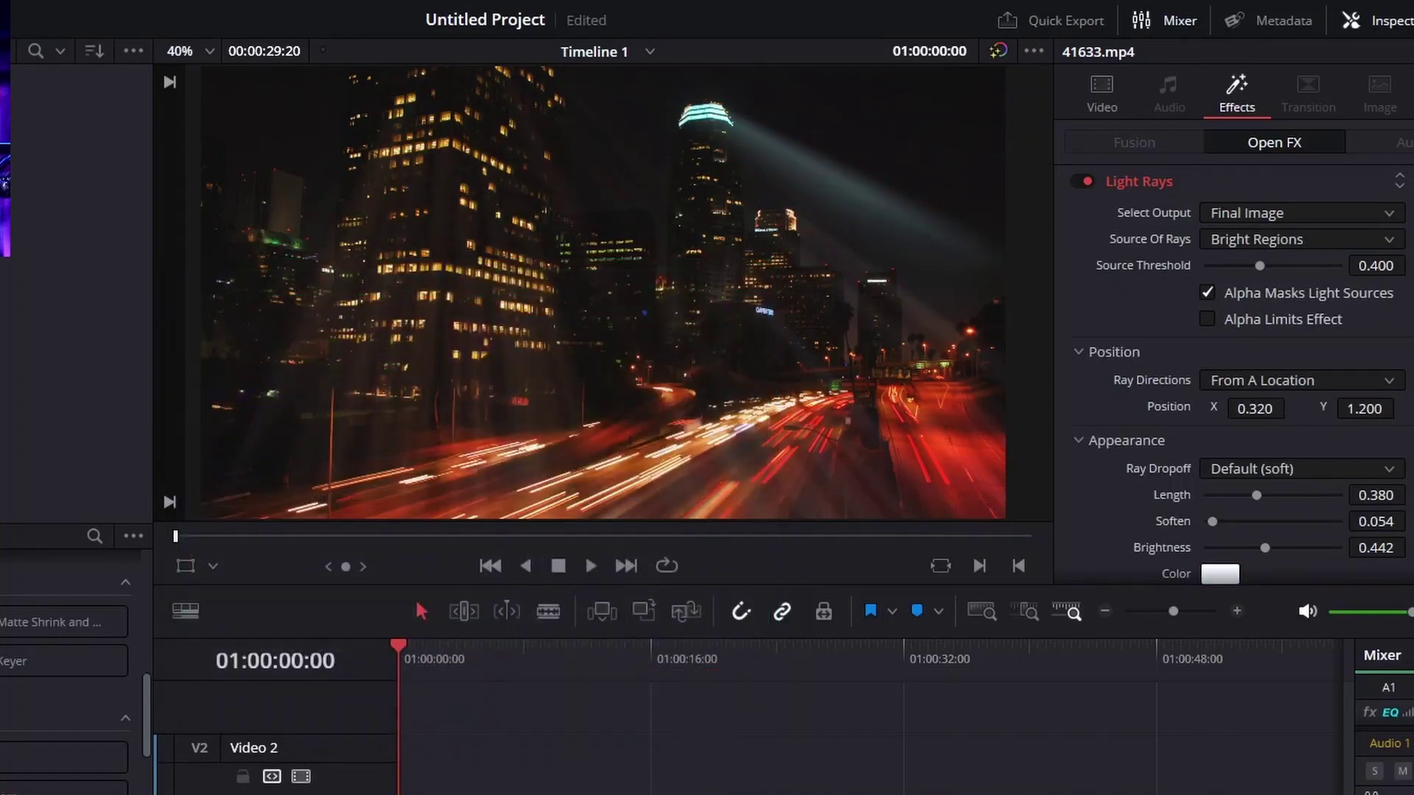
key("ctrl+s")
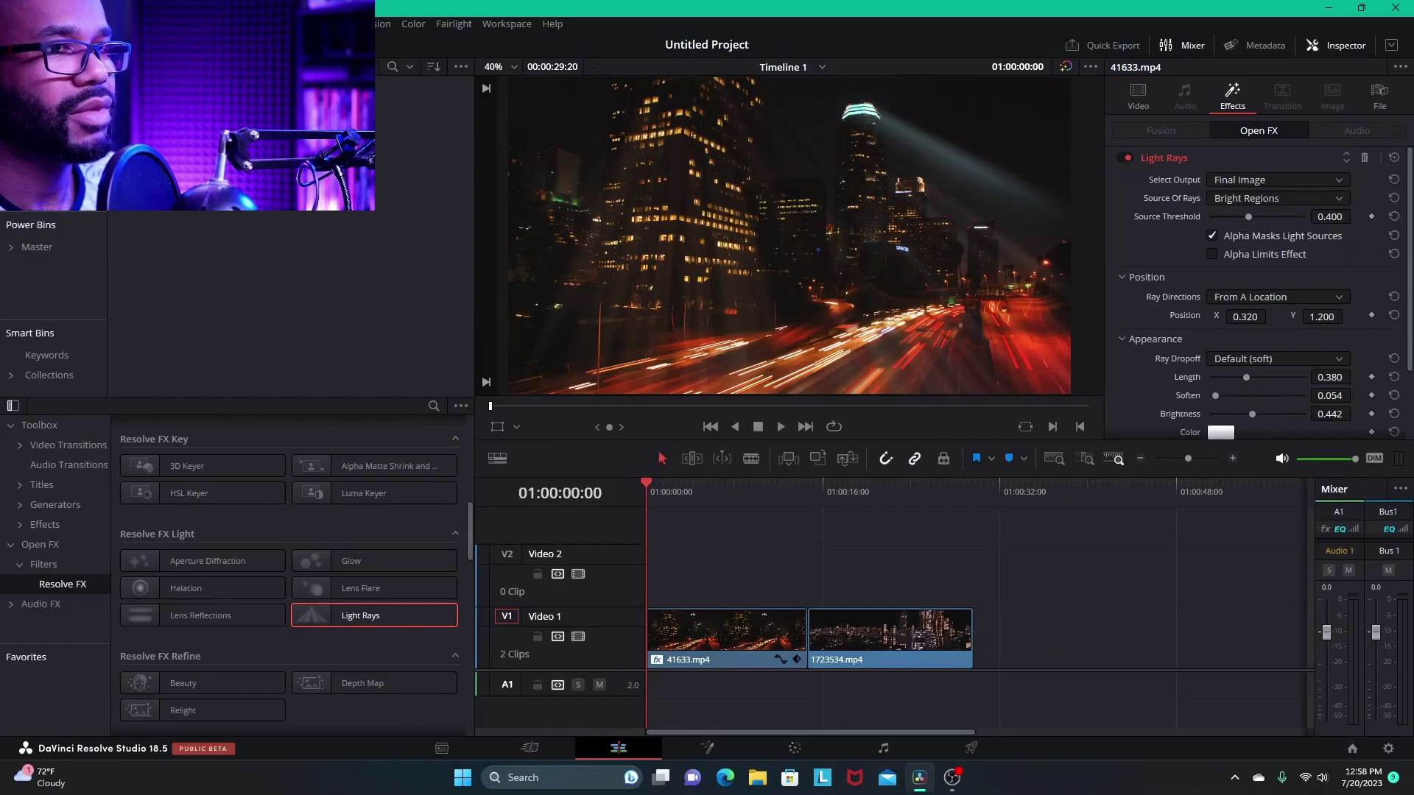
Play back the 41633.mp4 clip with its light rays and return the playhead to the timeline start
left_click(781, 427)
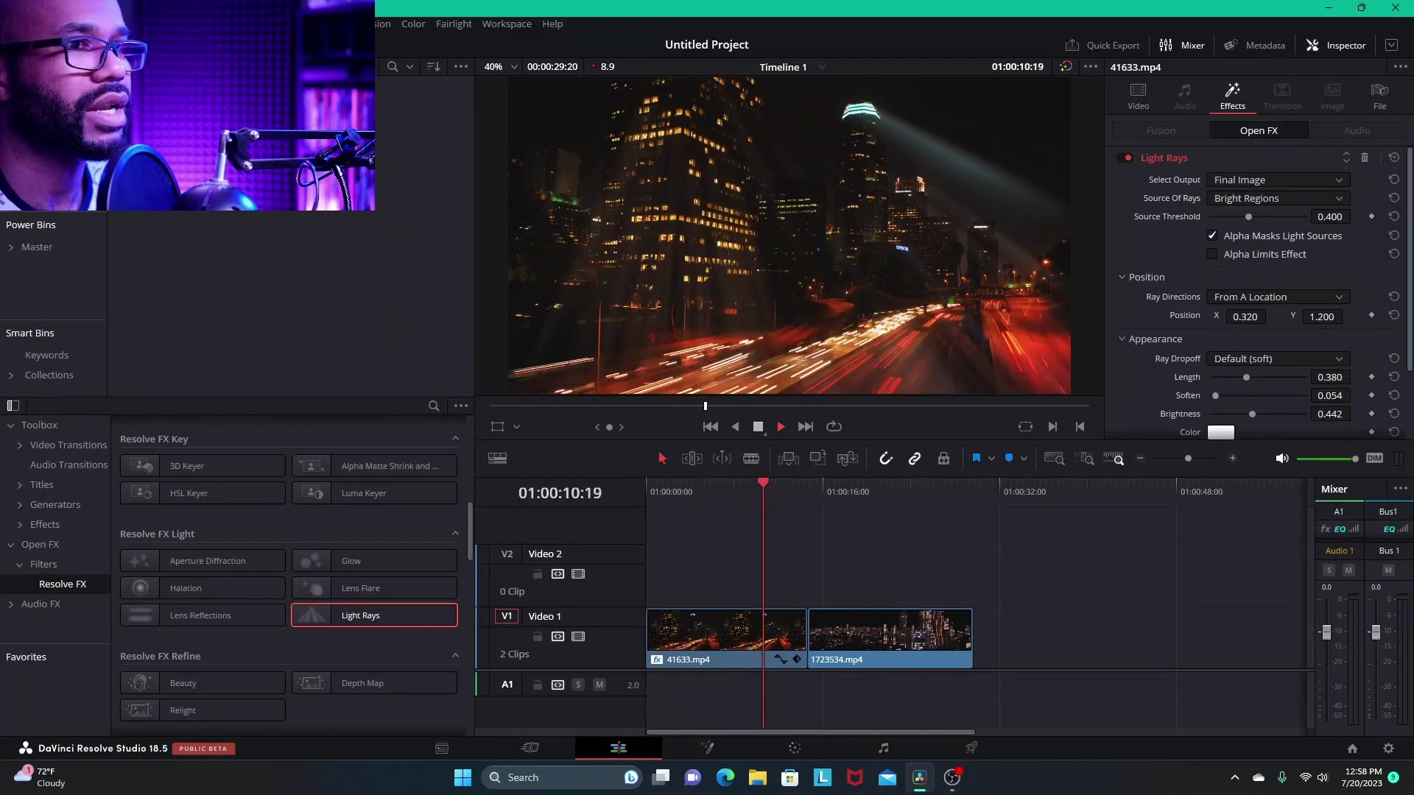
key("space")
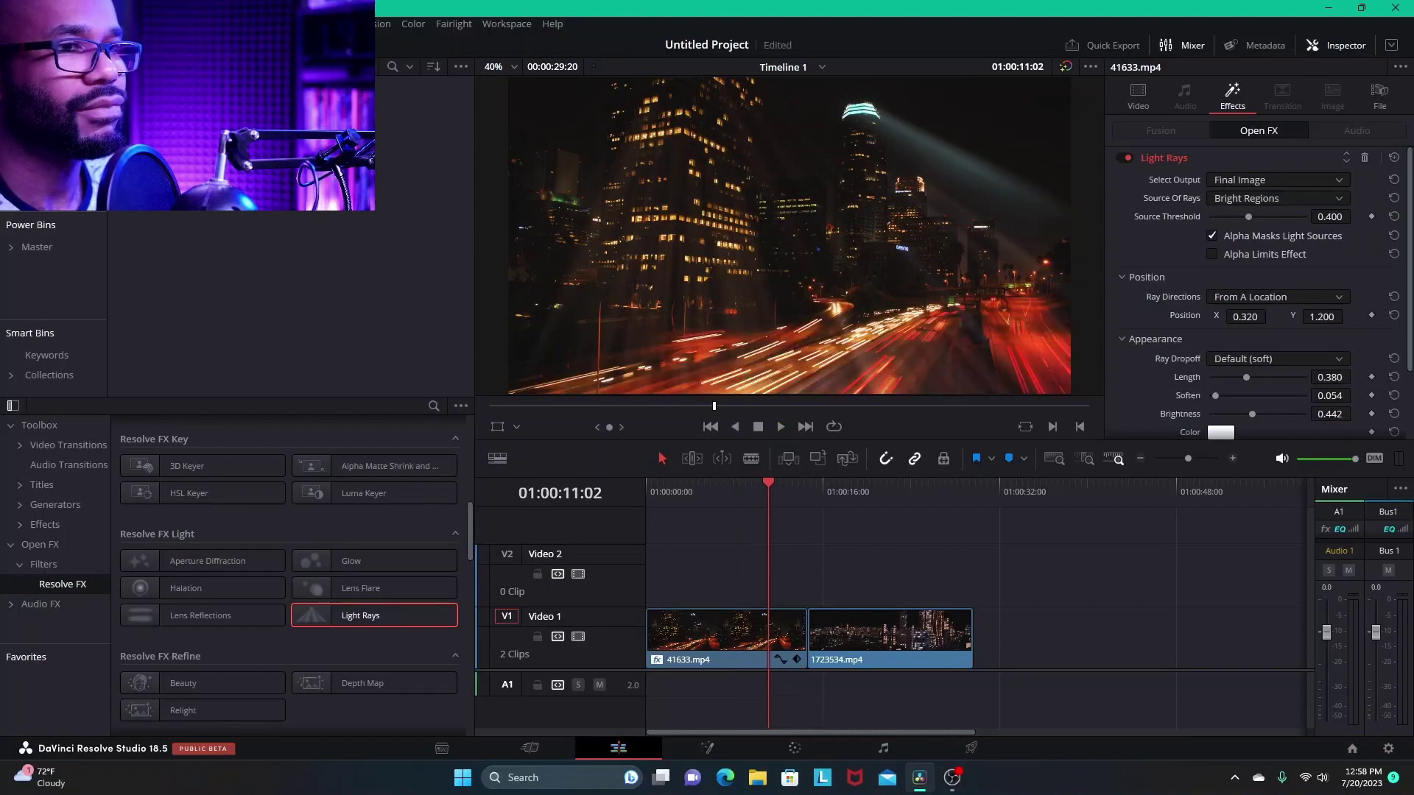
left_click_drag(769, 484, 647, 484)
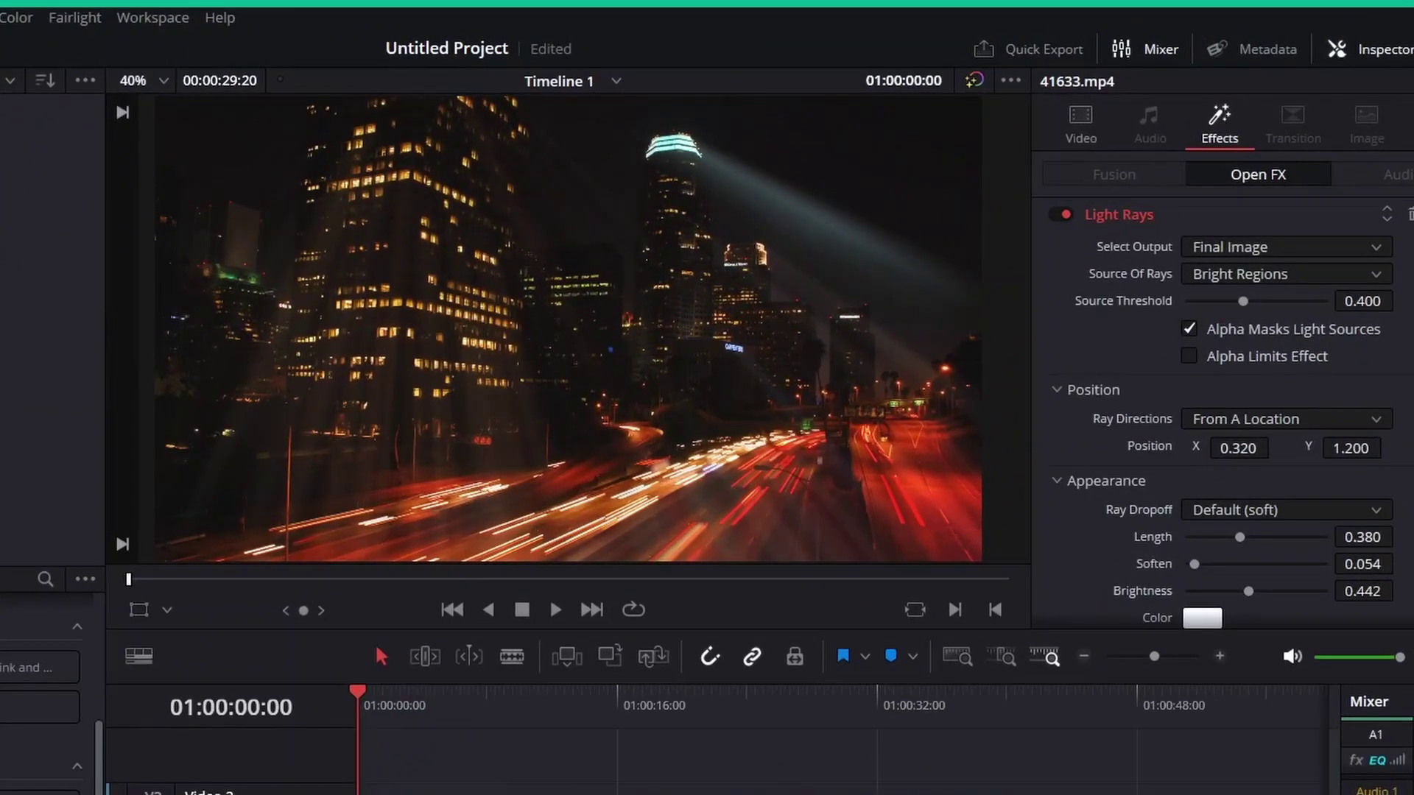
Set the light rays' Soften to 0.000 and save the project
left_click_drag(1195, 564, 1186, 564)
key("ctrl+s")
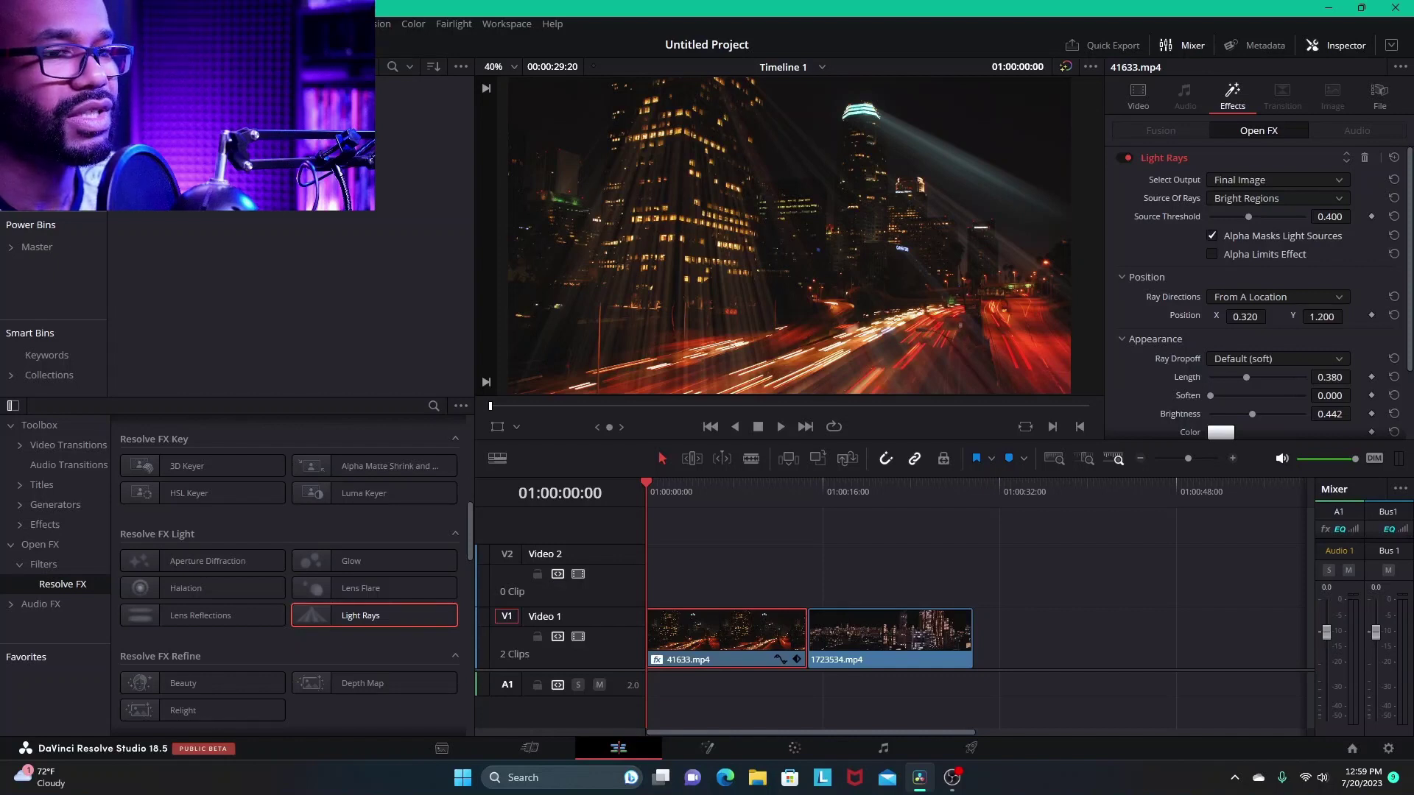
Set the light rays' X position to 0.823 at the clip's start, keyframe the position, and save the project
left_click_drag(1246, 316, 1095, 317)
left_click_drag(1061, 409, 1293, 409)
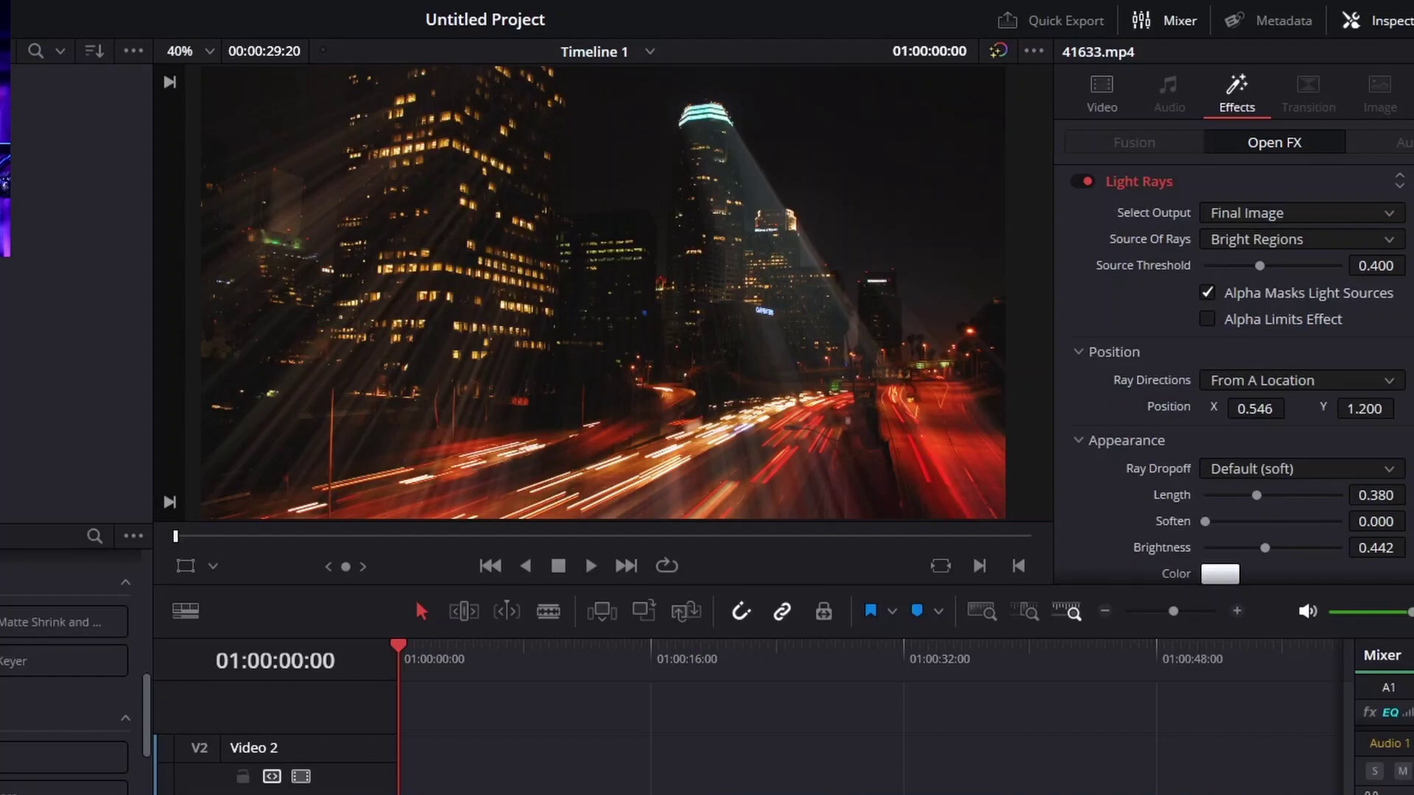
left_click_drag(1291, 409, 1338, 409)
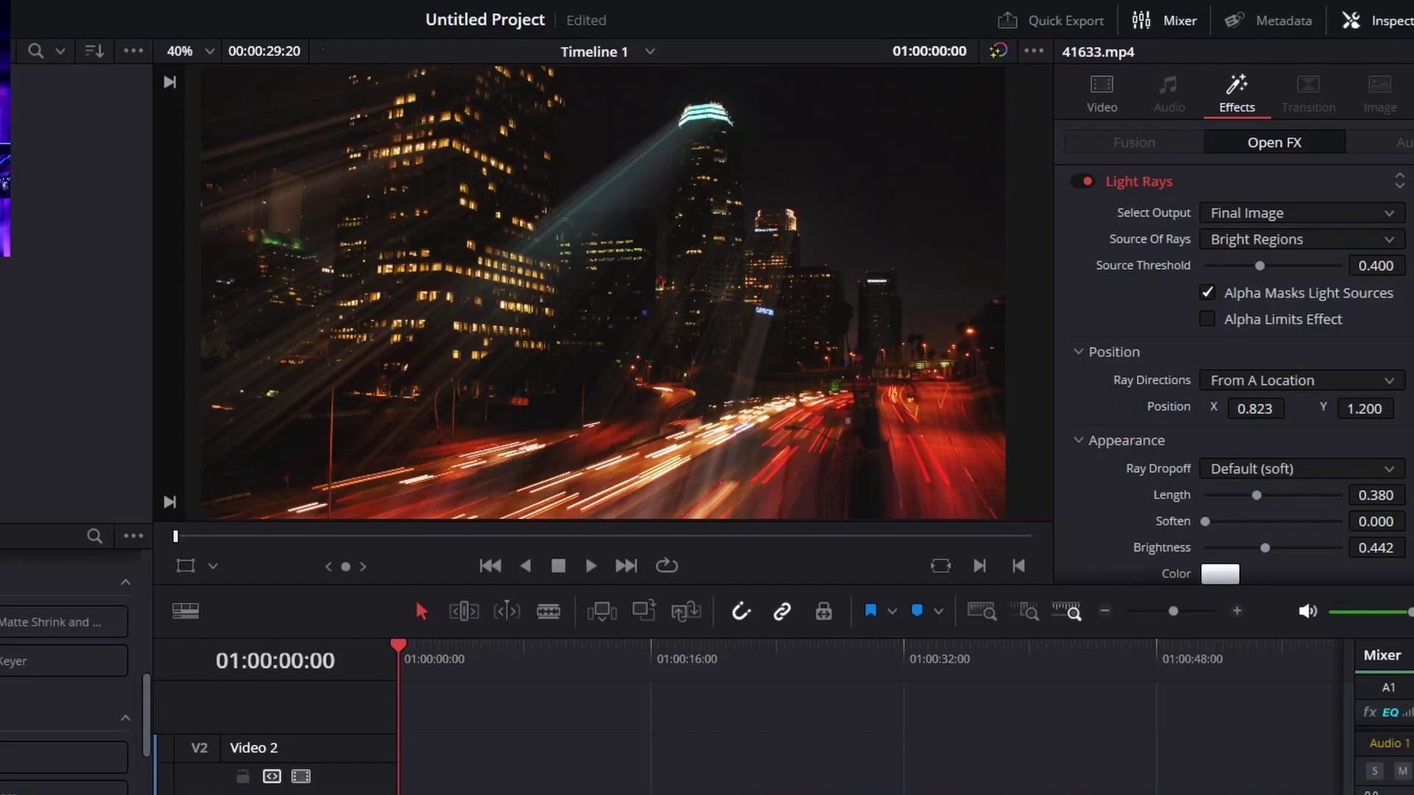
key("ctrl+s")
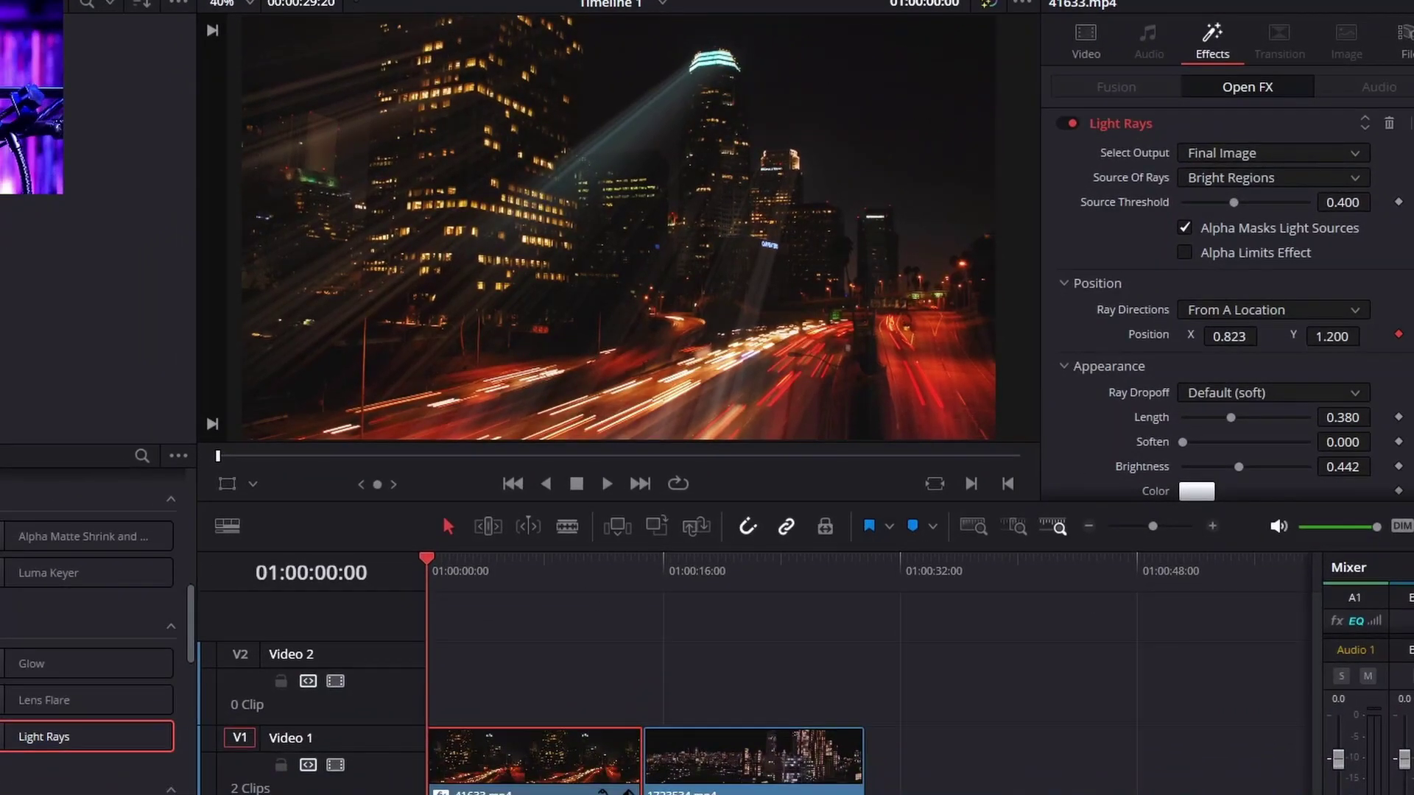
Add a second position keyframe at 01:00:07:10 with the light rays' X position set to 0.377
key("space")
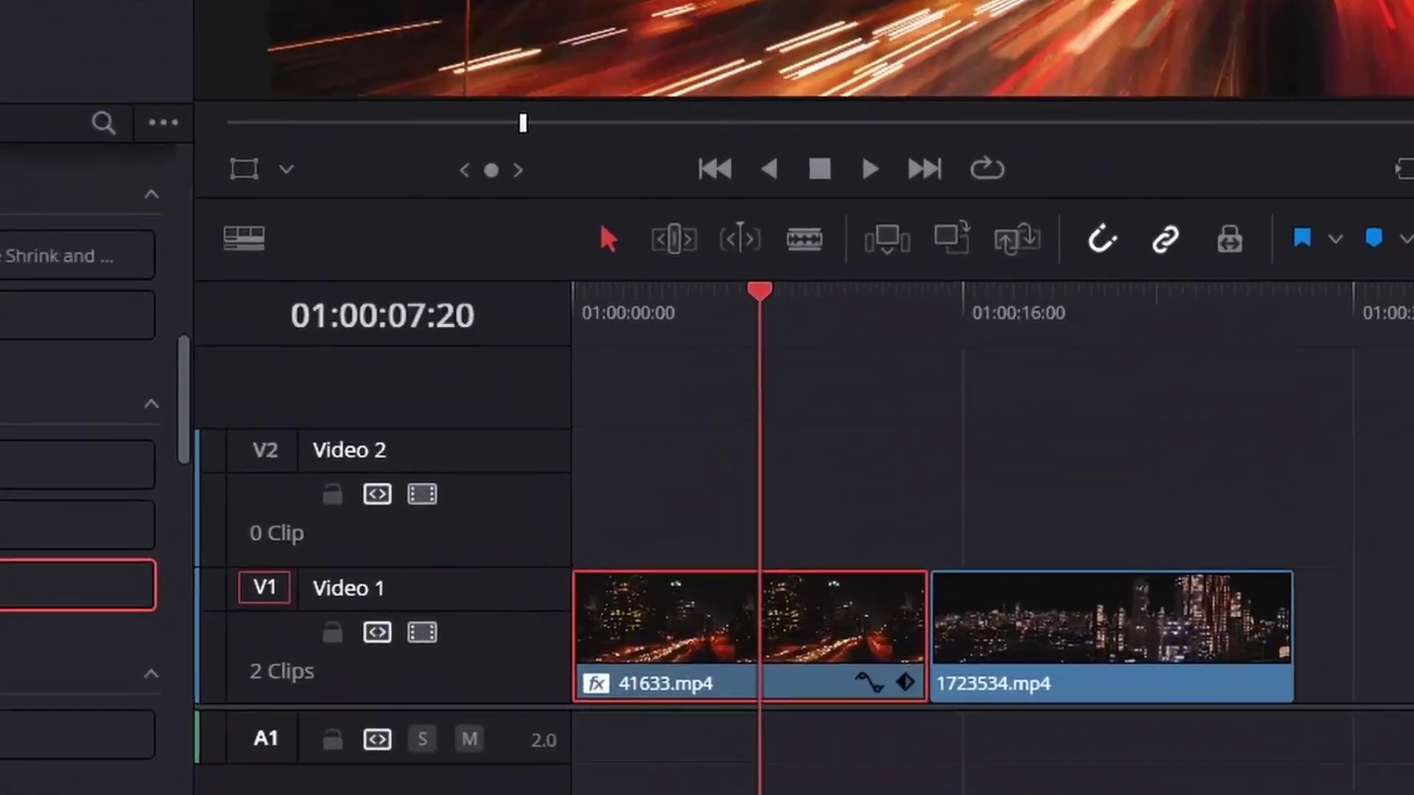
left_click_drag(760, 291, 752, 292)
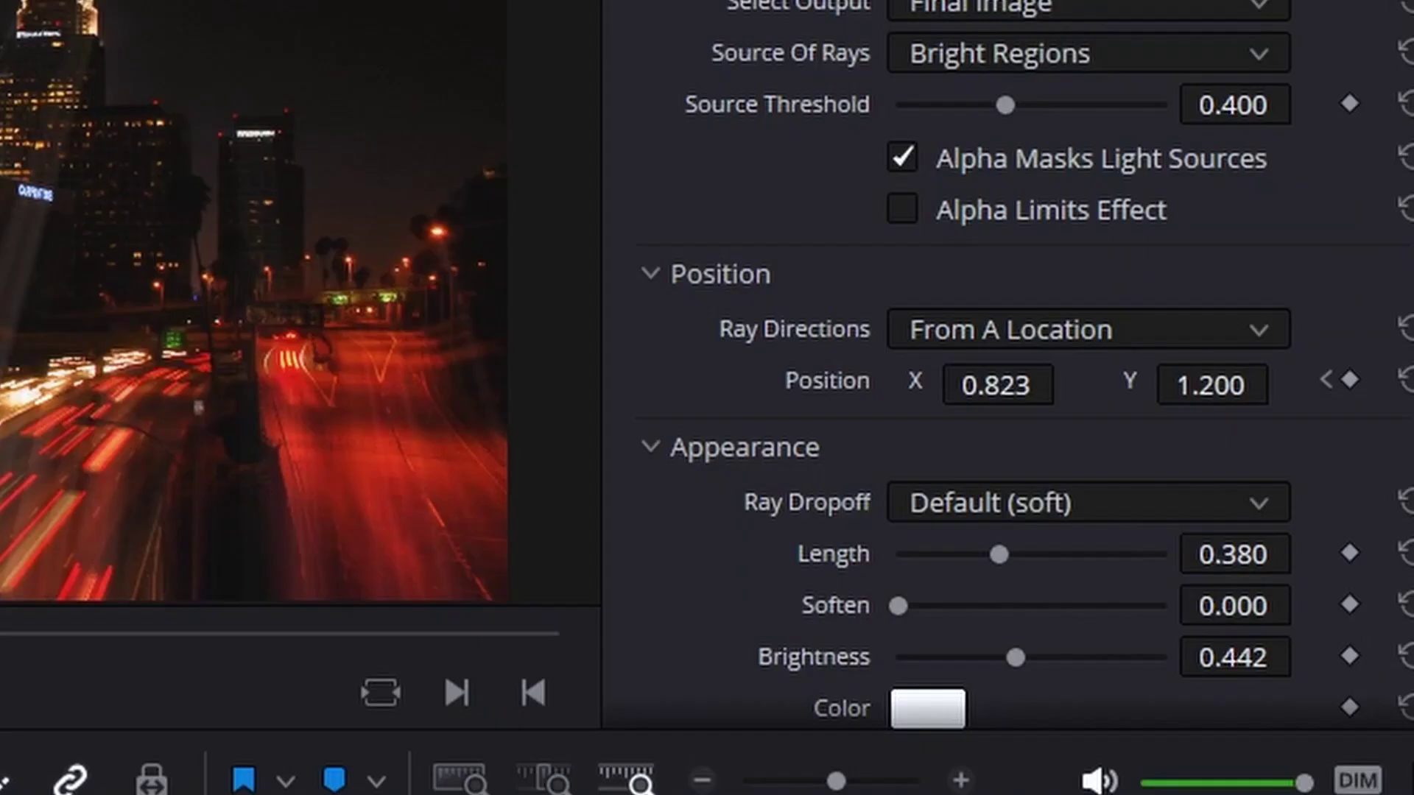
left_click_drag(1245, 317, 1247, 317)
left_click_drag(999, 386, 876, 385)
scroll(1068, 383, "down", 5)
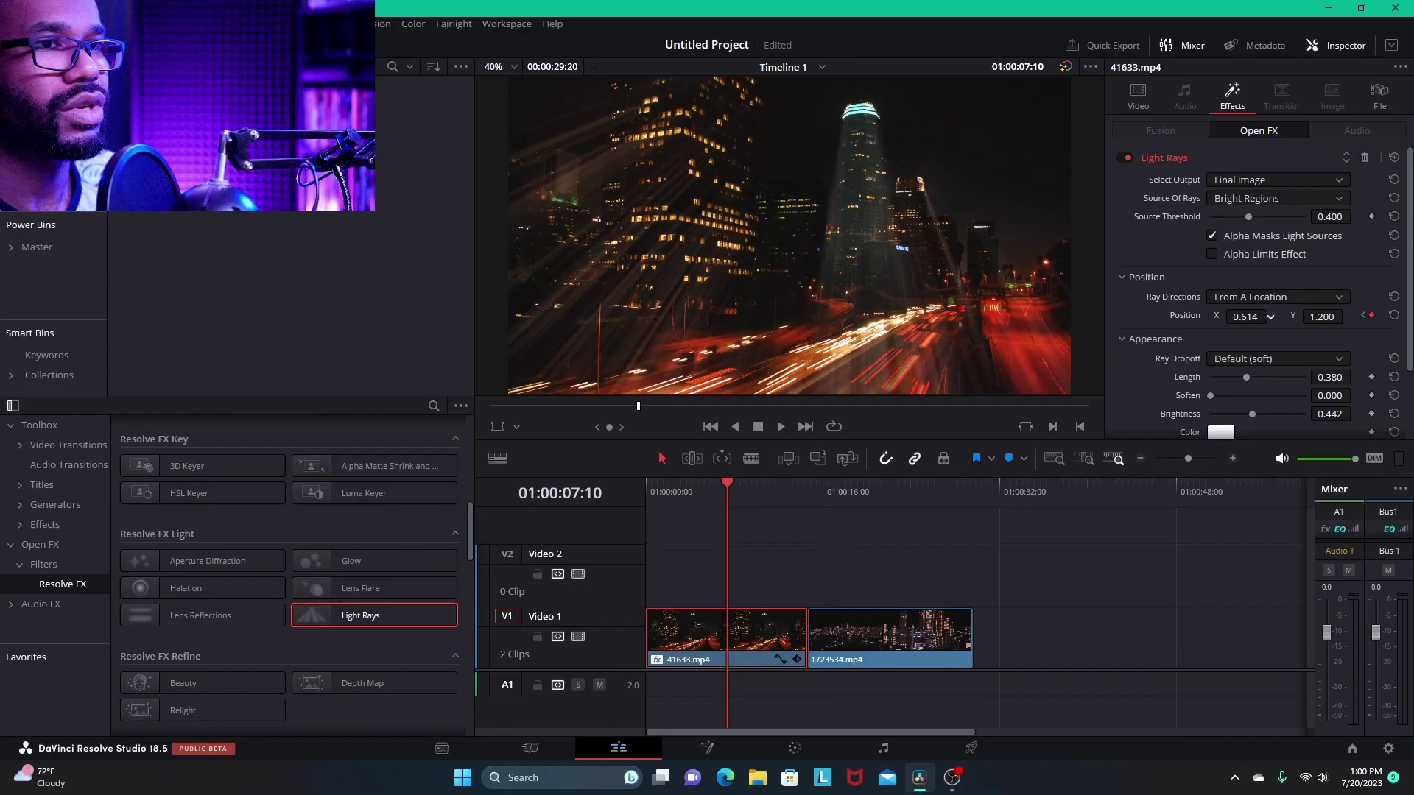
scroll(1244, 317, "down", 7)
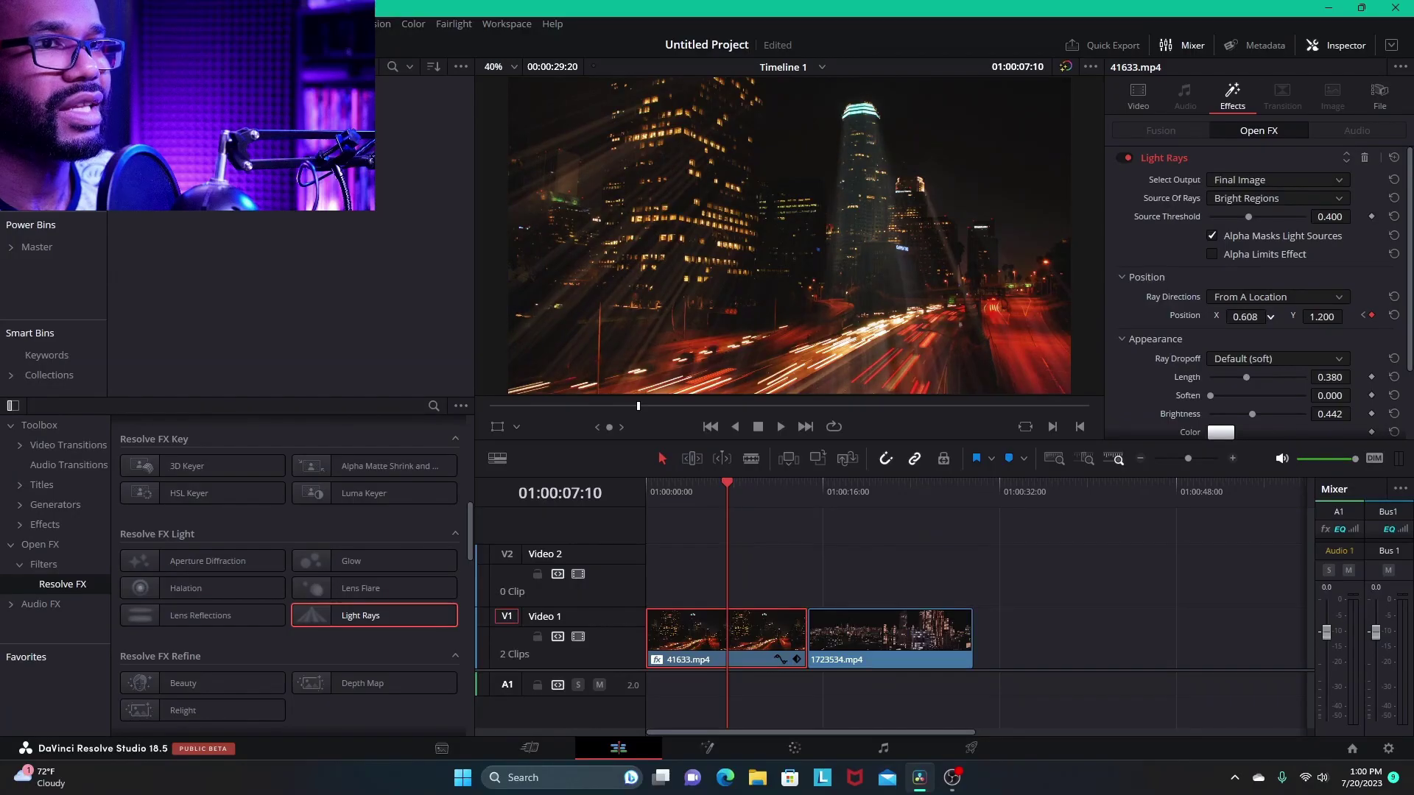
left_click_drag(1271, 317, 1191, 317)
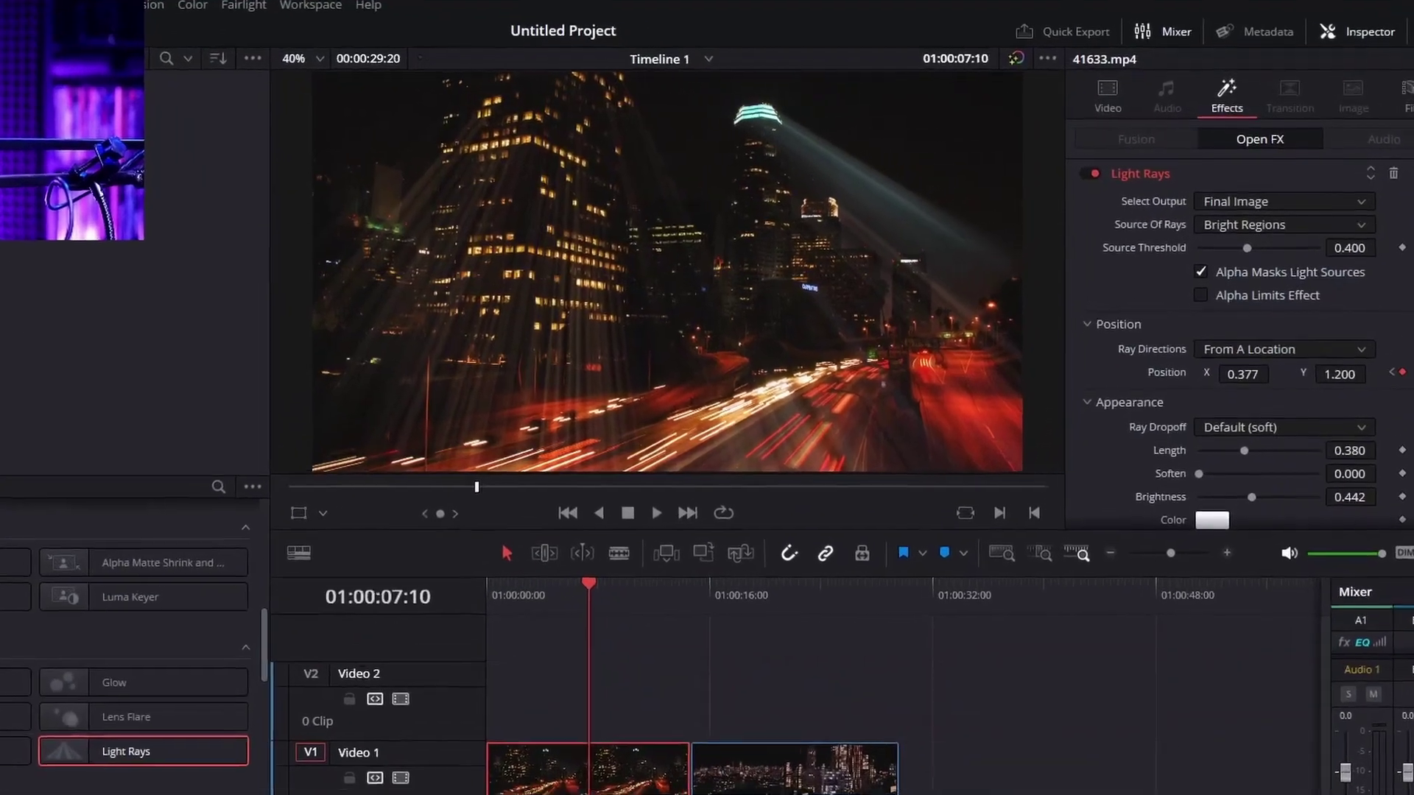
Play back the animated light rays twice from the timeline start
left_click_drag(672, 524, 582, 524)
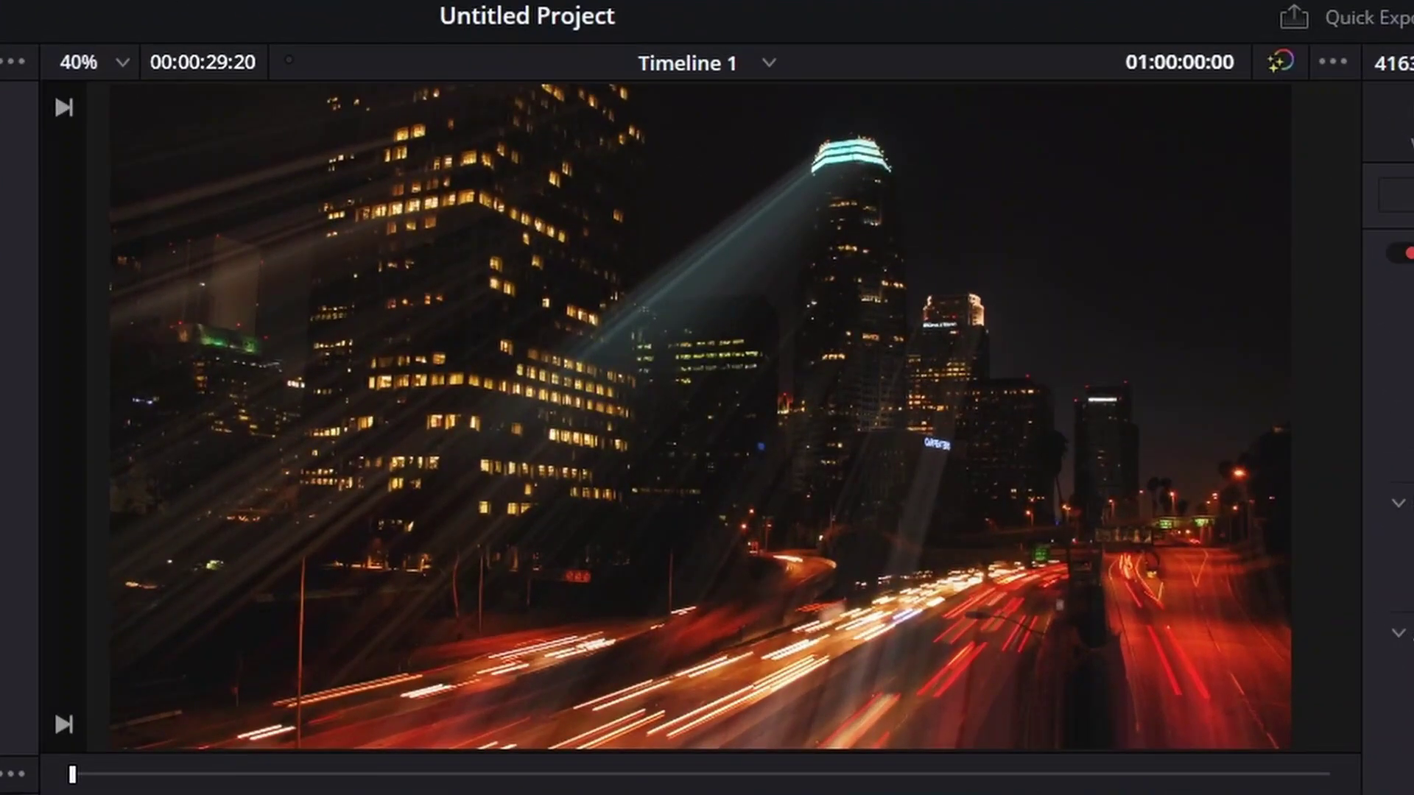
key("space")
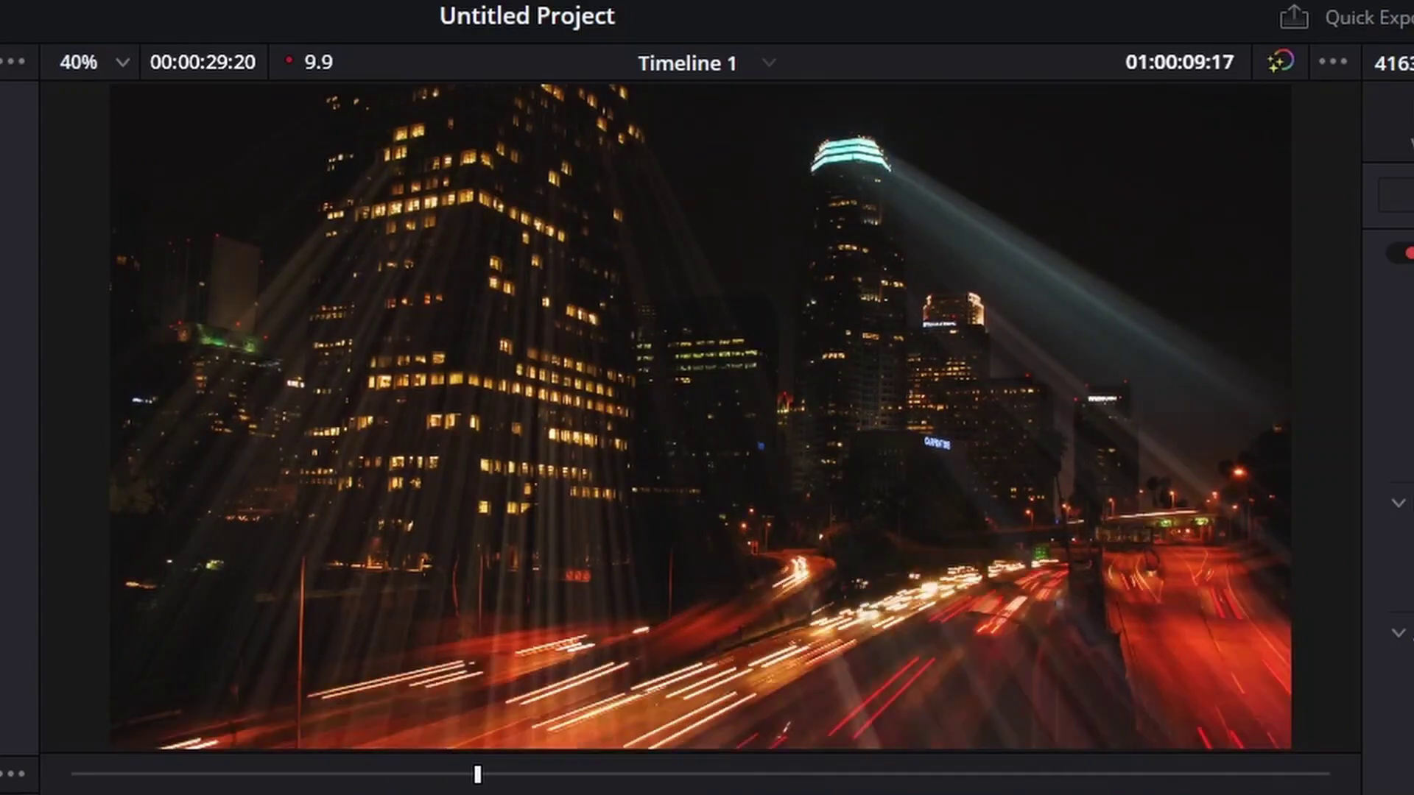
key("space")
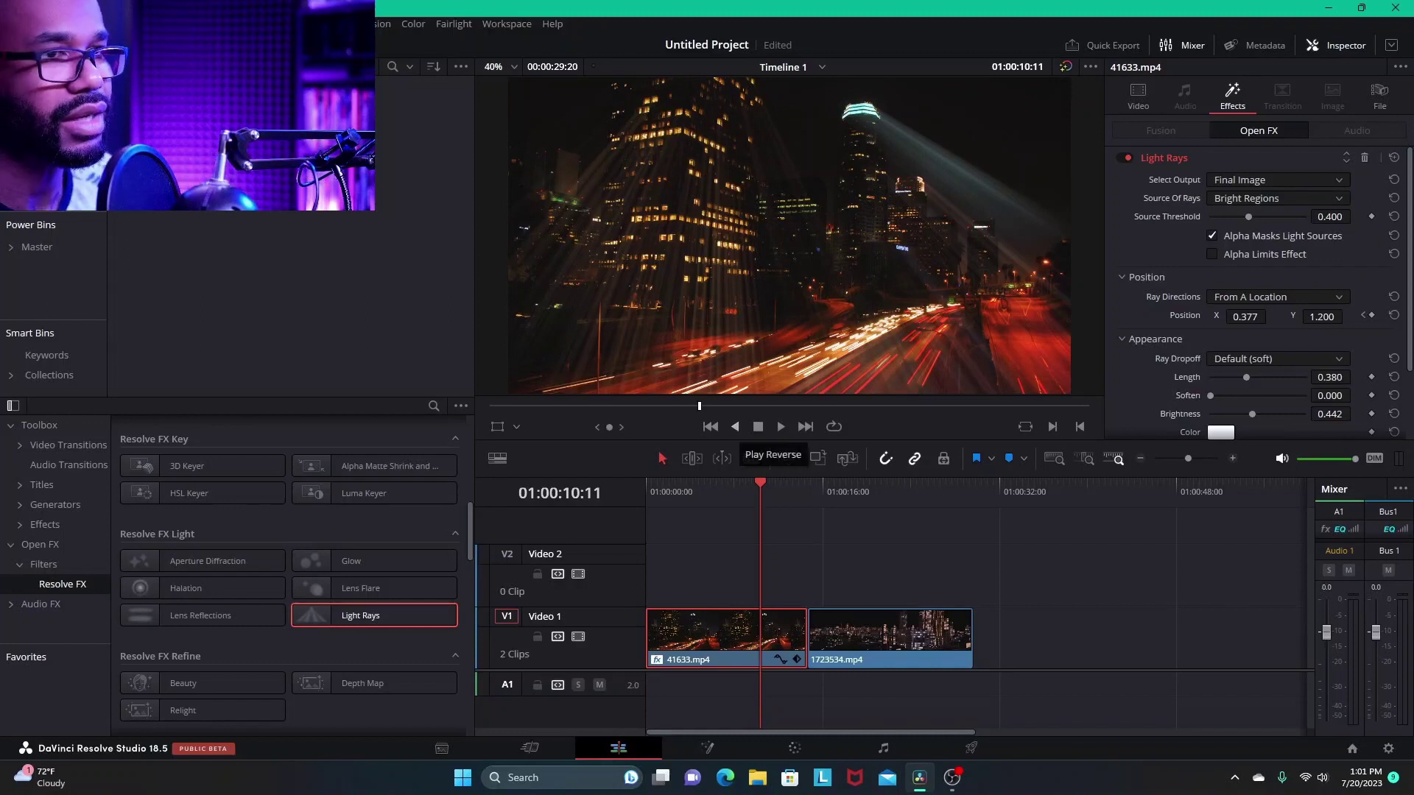
key("Home")
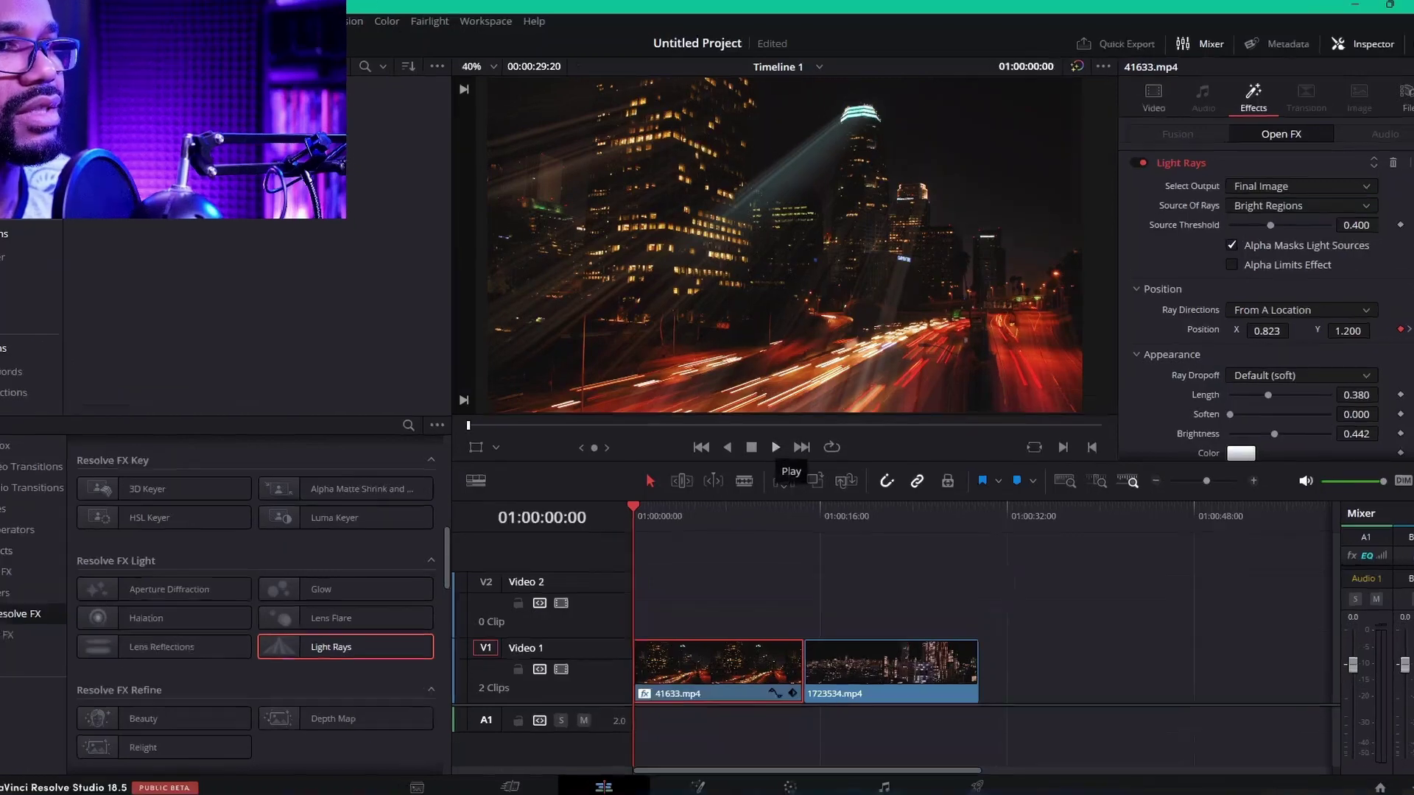
left_click(781, 427)
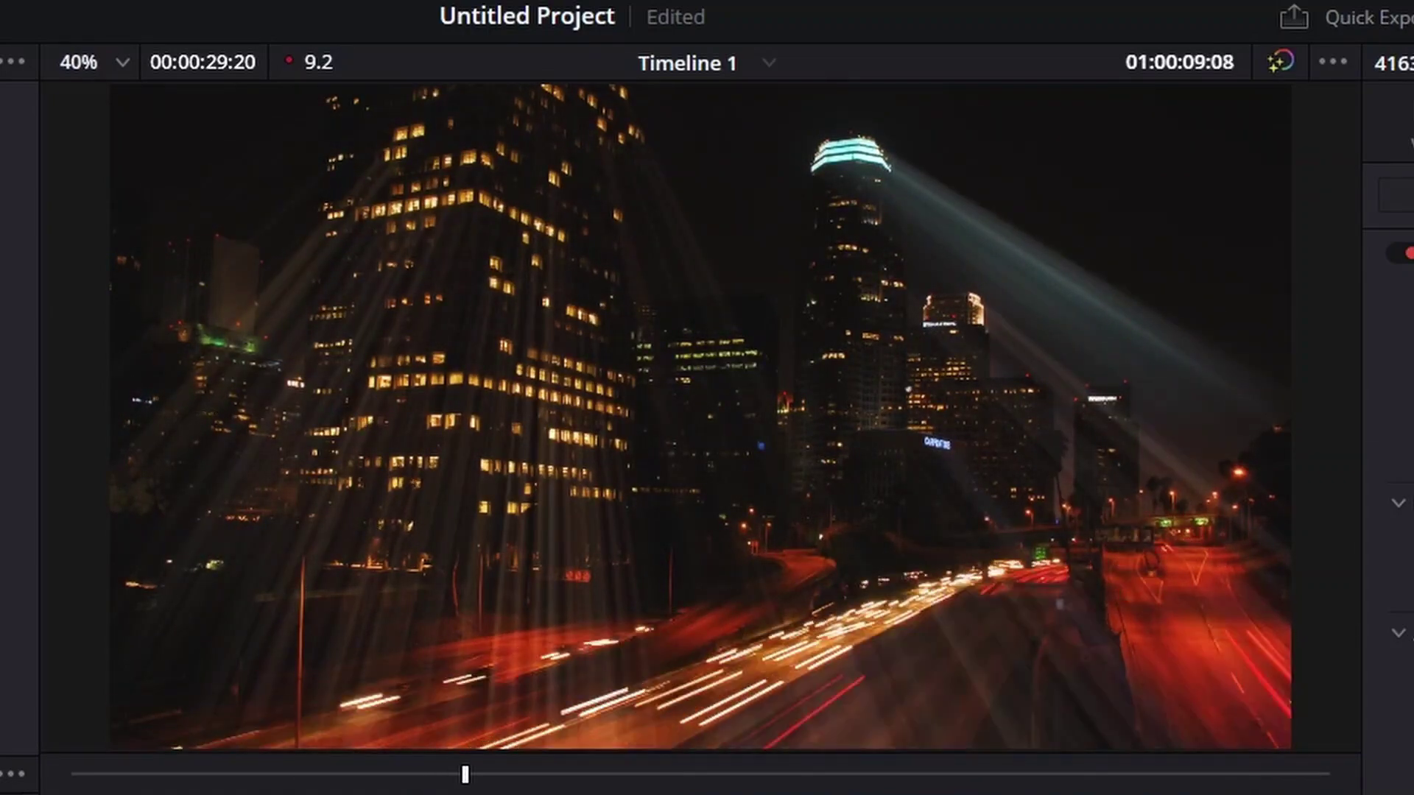
key("space")
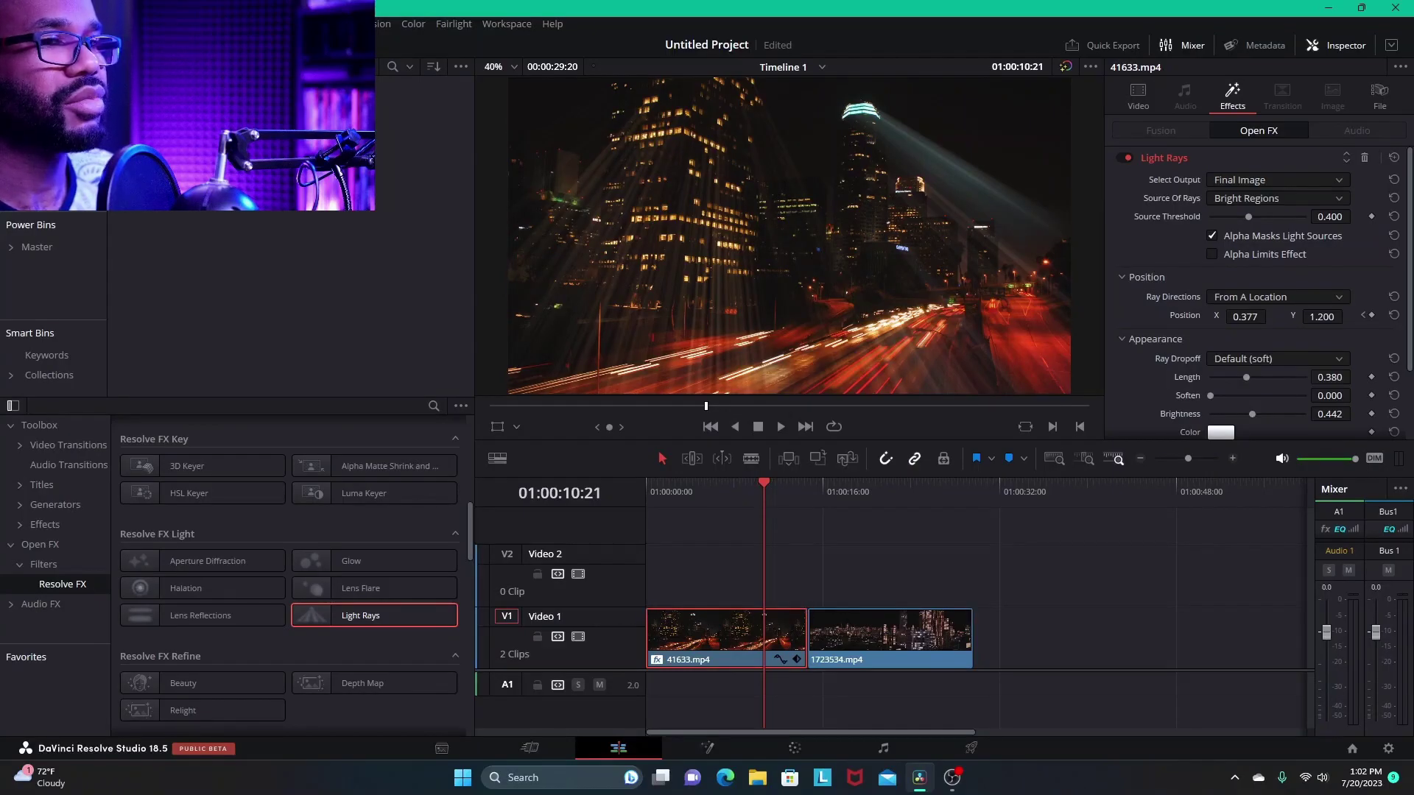
Move the 41633.mp4 clip farther along Video 1 and place 1723534.mp4 at the timeline start
left_click_drag(729, 622, 1210, 624)
left_click_drag(891, 633, 729, 633)
key("Home")
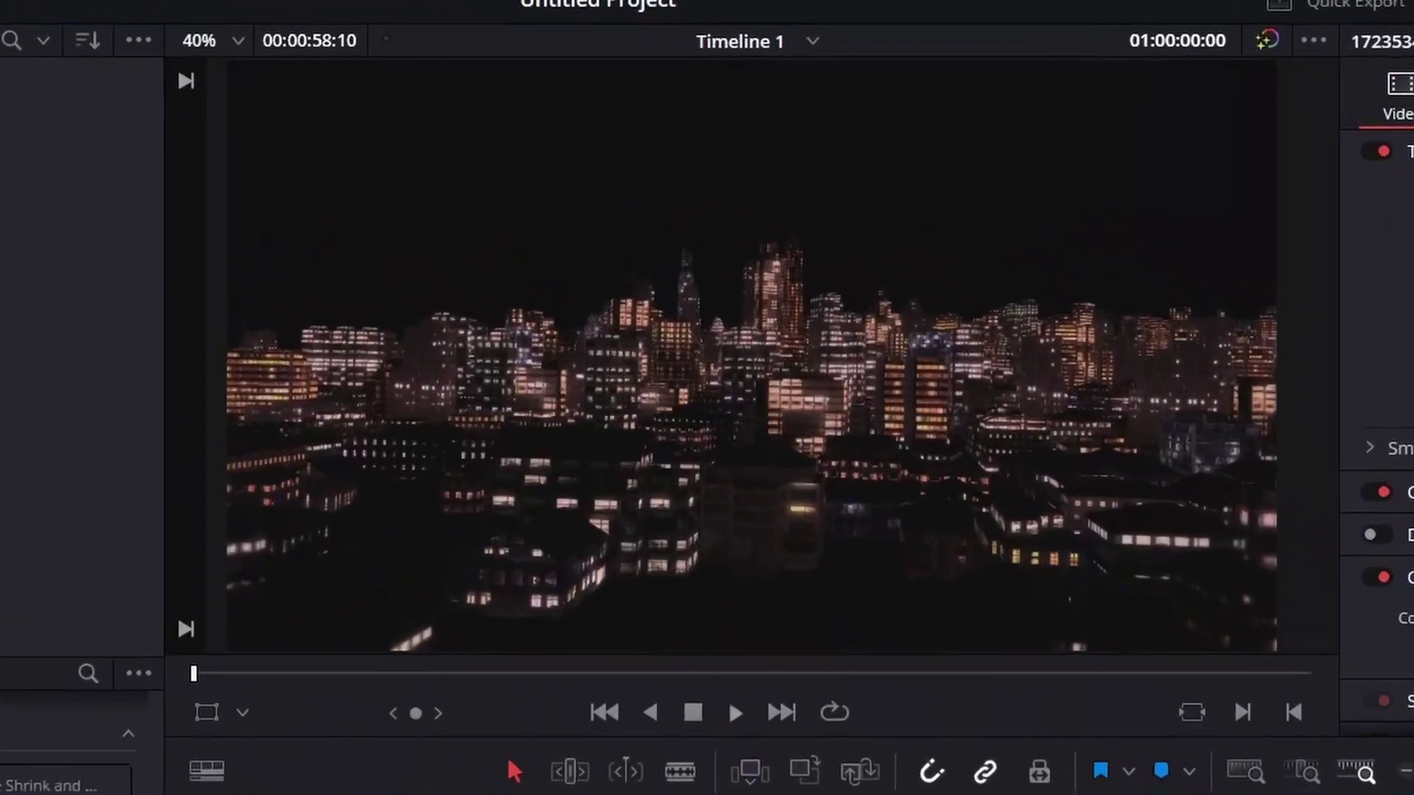
Play back the 1723534.mp4 clip without effects and return the playhead to the timeline start
left_click(781, 426)
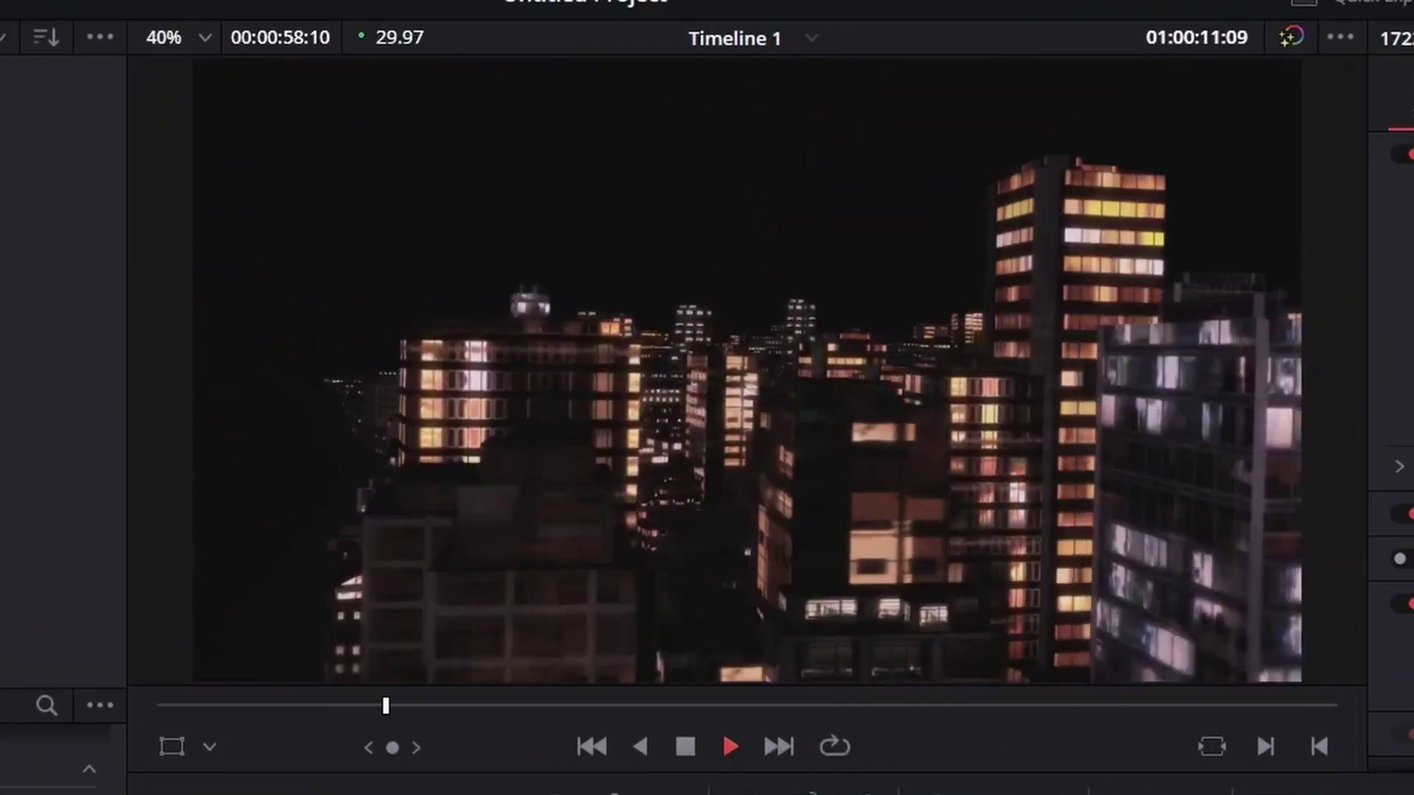
key("space")
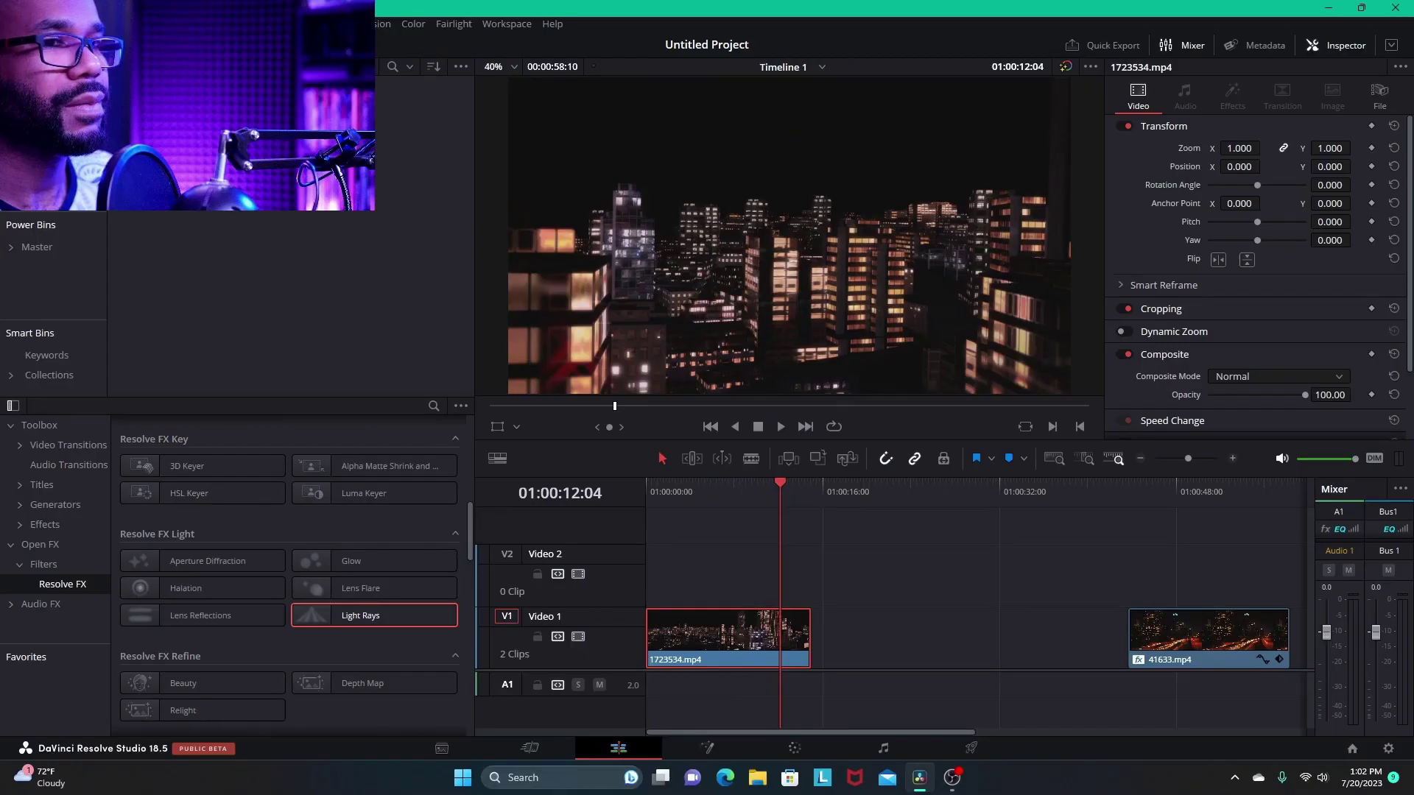
left_click_drag(780, 483, 646, 483)
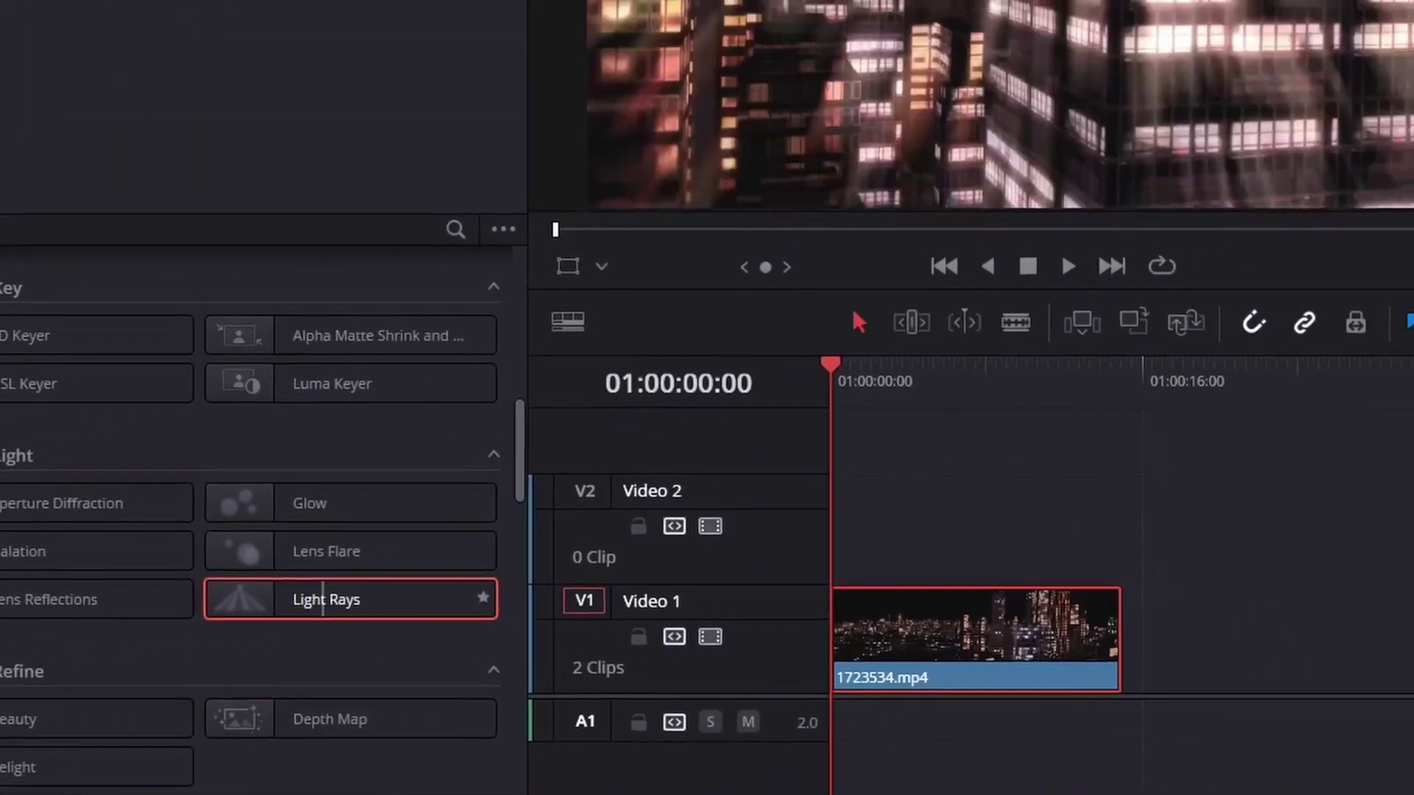
Apply the Light Rays effect to the 1723534.mp4 clip with Length 0.403 and Brightness 0.690
left_click_drag(522, 573, 1132, 376)
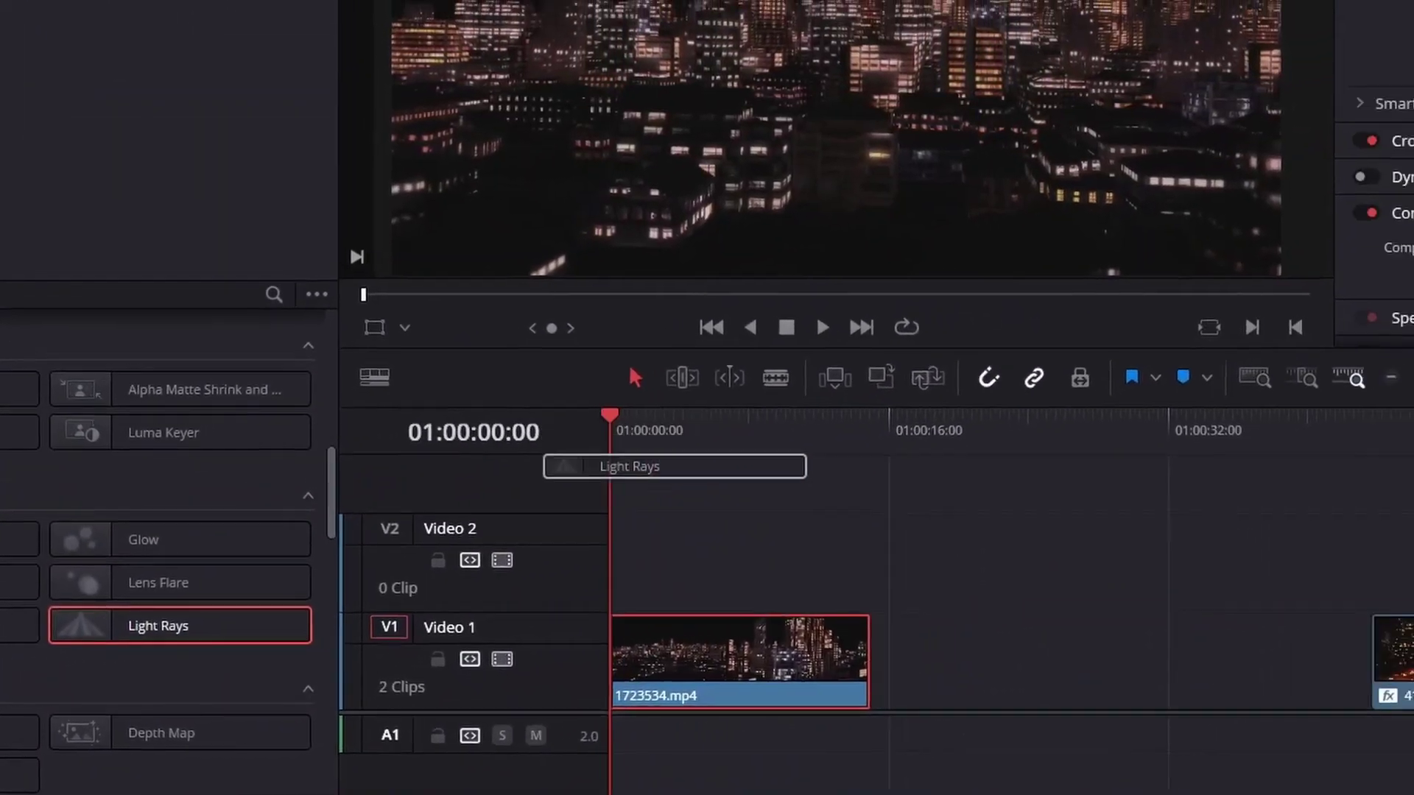
left_click_drag(675, 466, 736, 651)
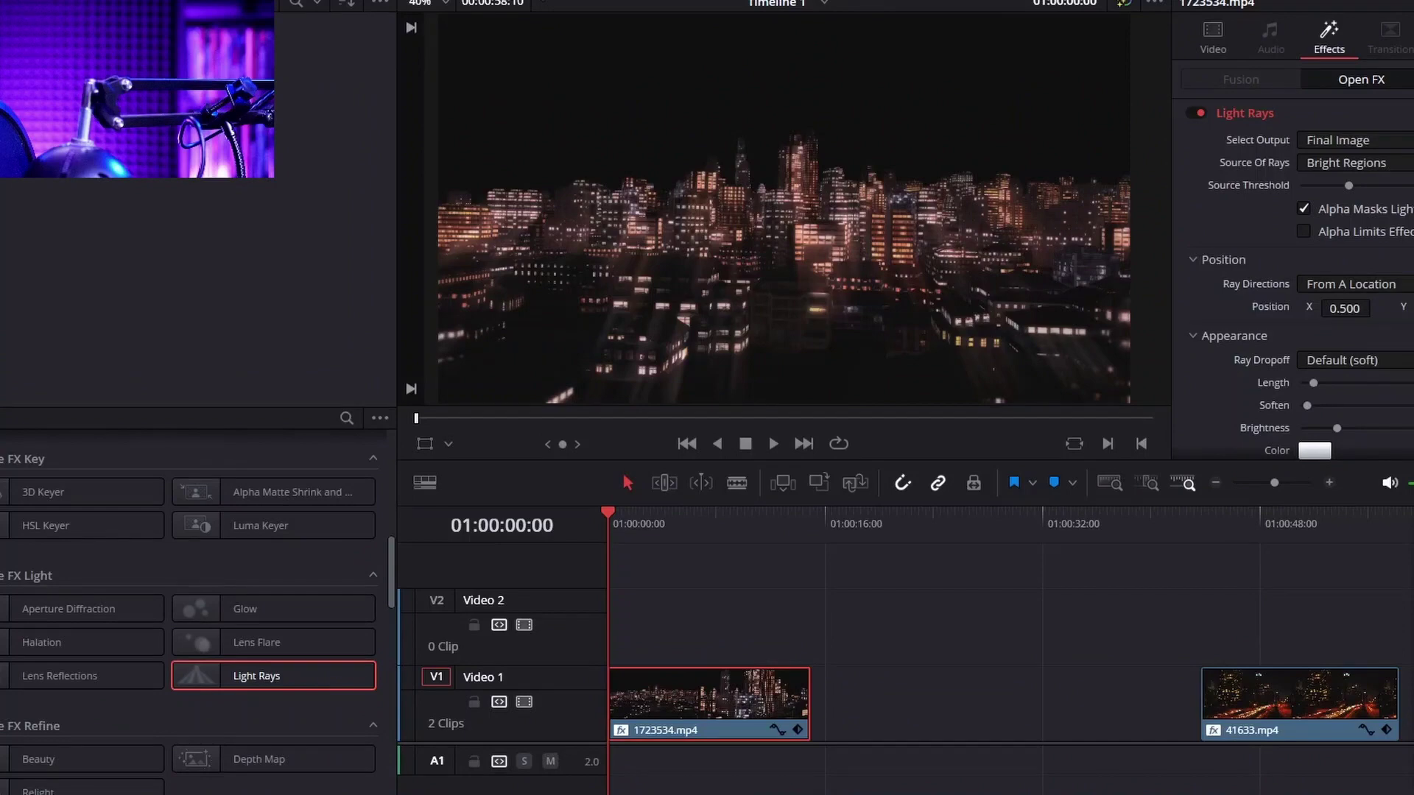
left_click_drag(1313, 383, 1349, 382)
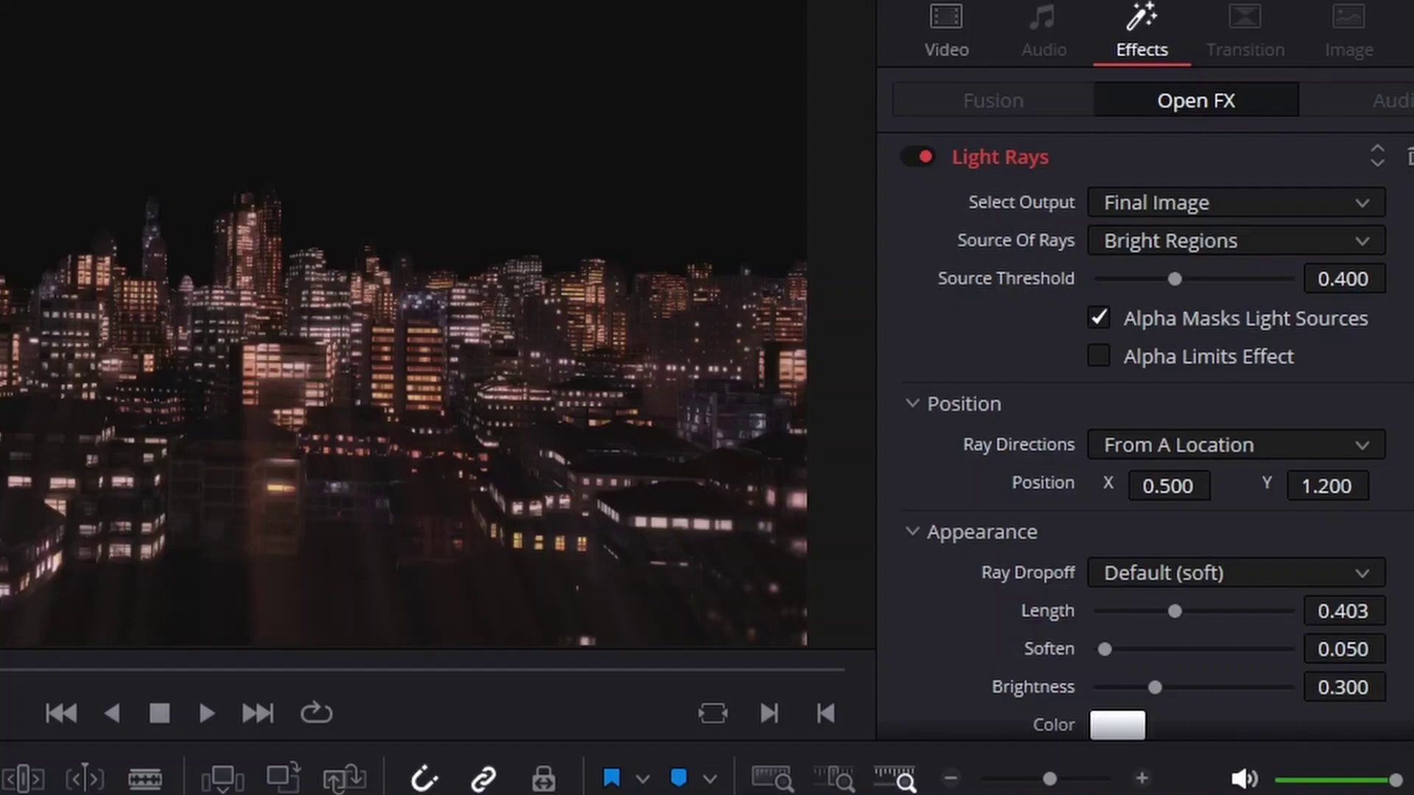
left_click_drag(1154, 687, 1231, 687)
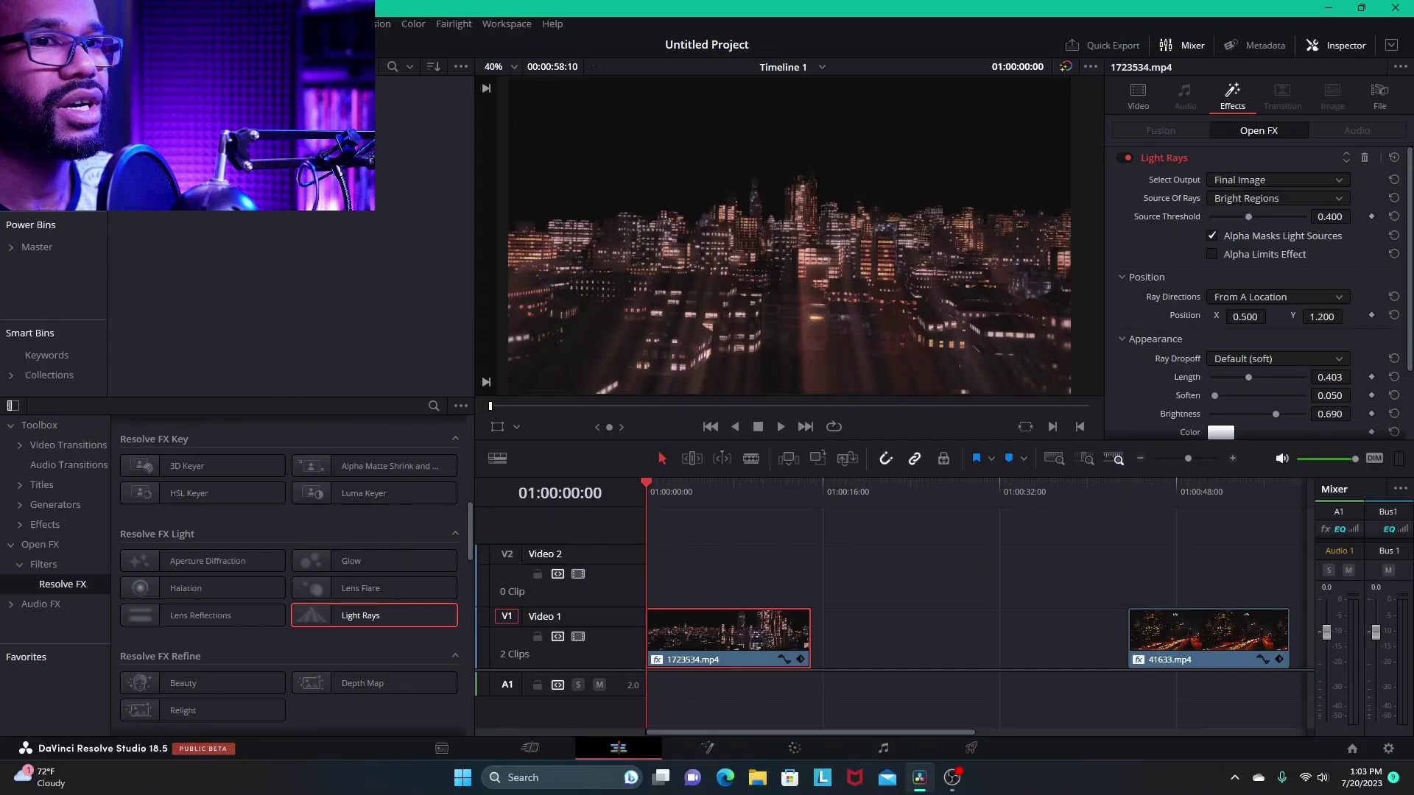
Try orange and green for the 1723534.mp4 clip's light rays, and settle on cyan with hue 180 and saturation 255
left_click(1221, 433)
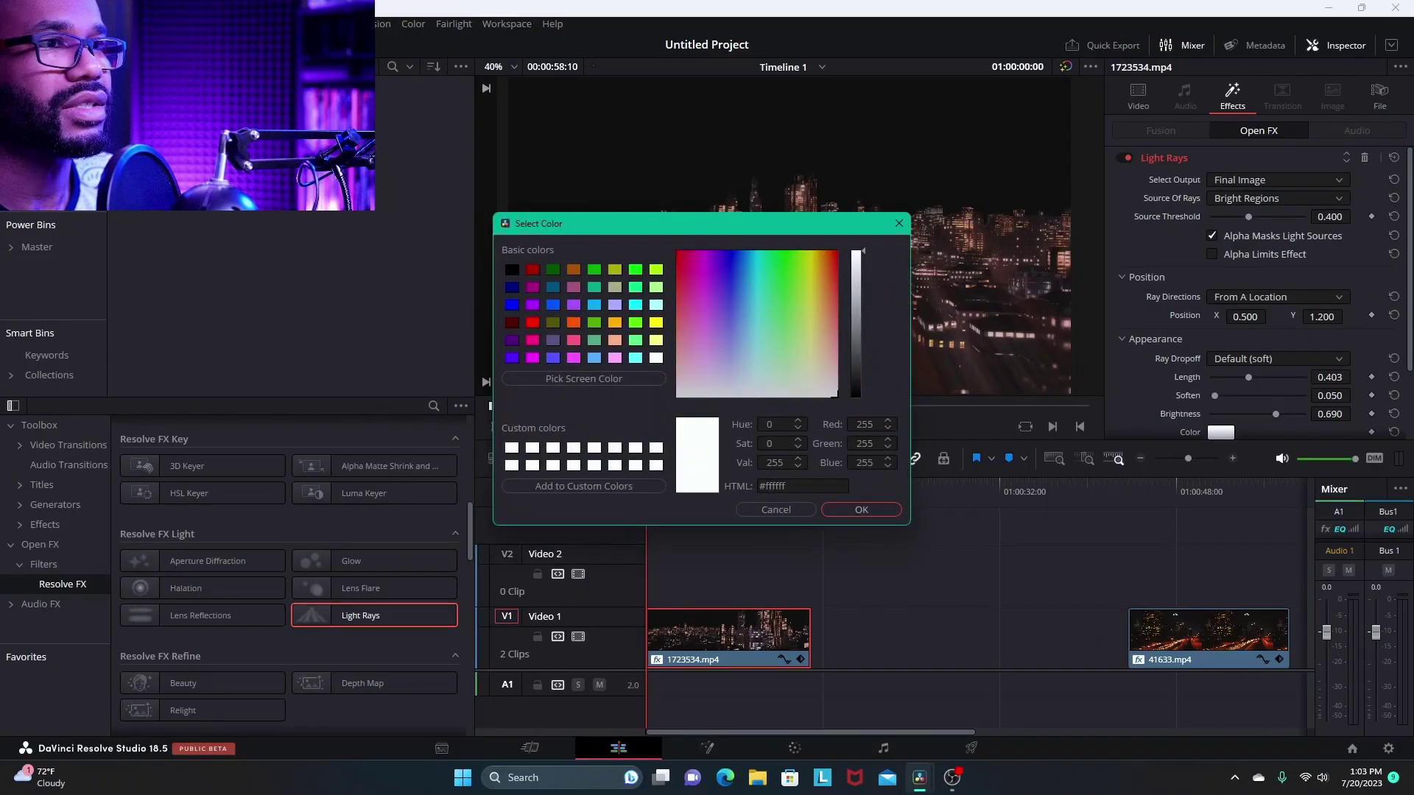
left_click(574, 323)
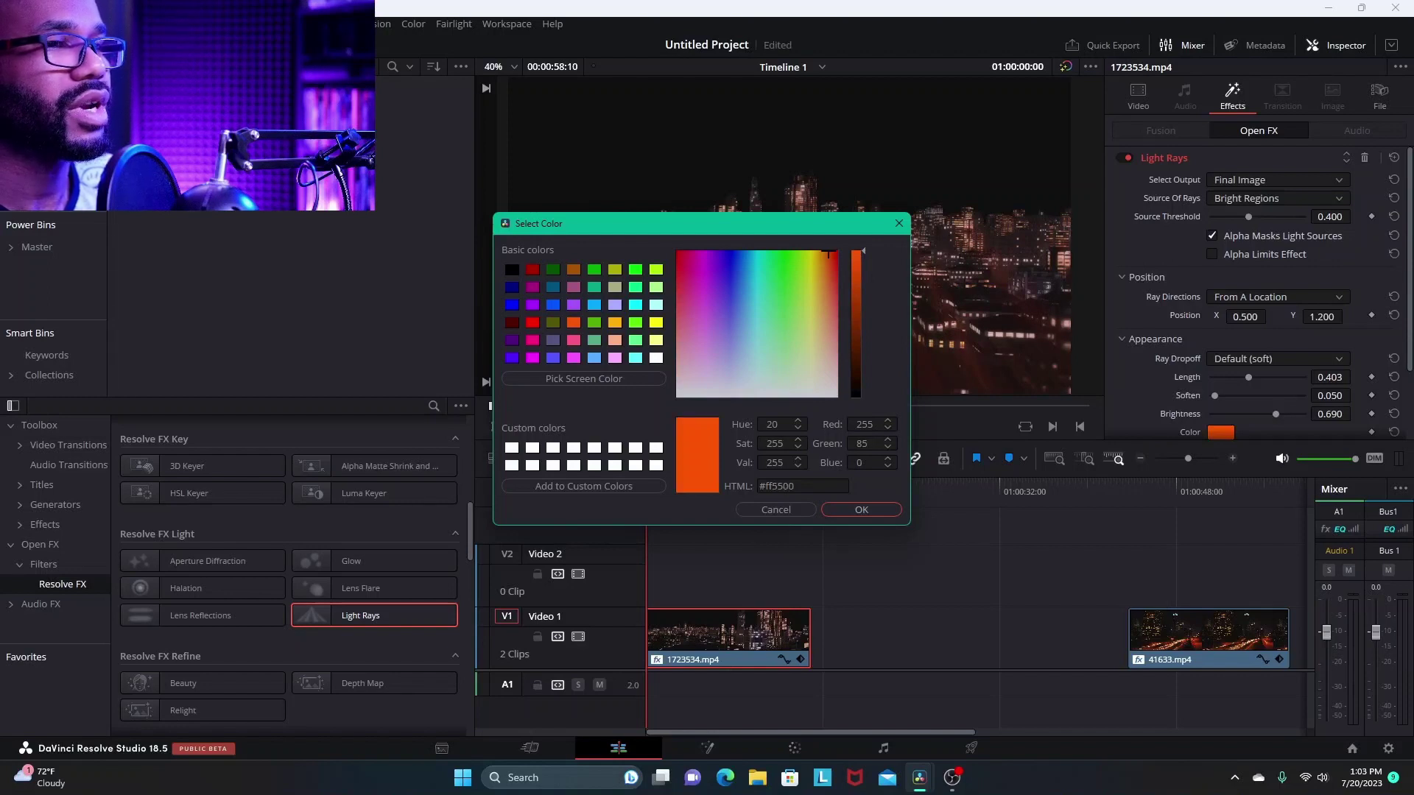
left_click(615, 323)
left_click(594, 269)
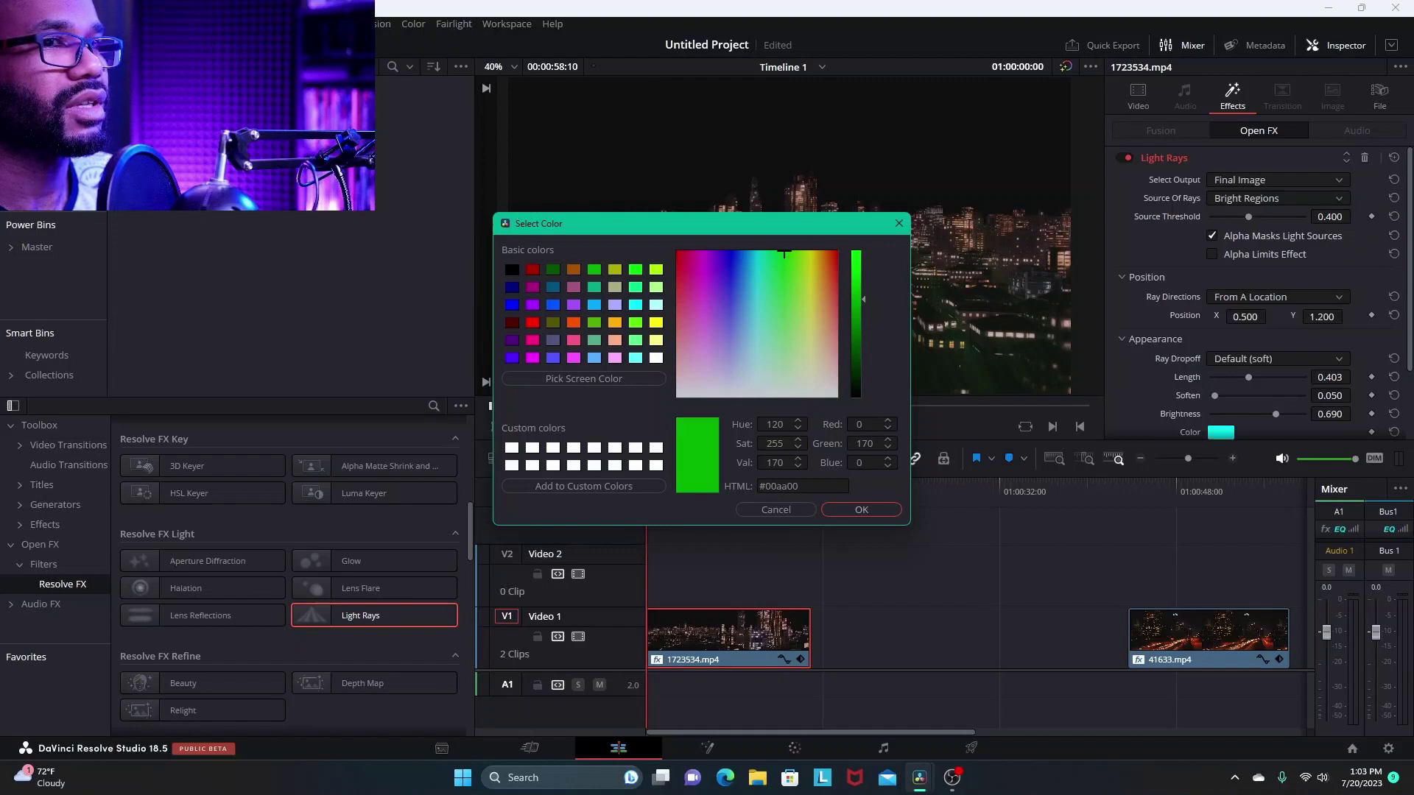
left_click(636, 304)
left_click_drag(863, 251, 863, 259)
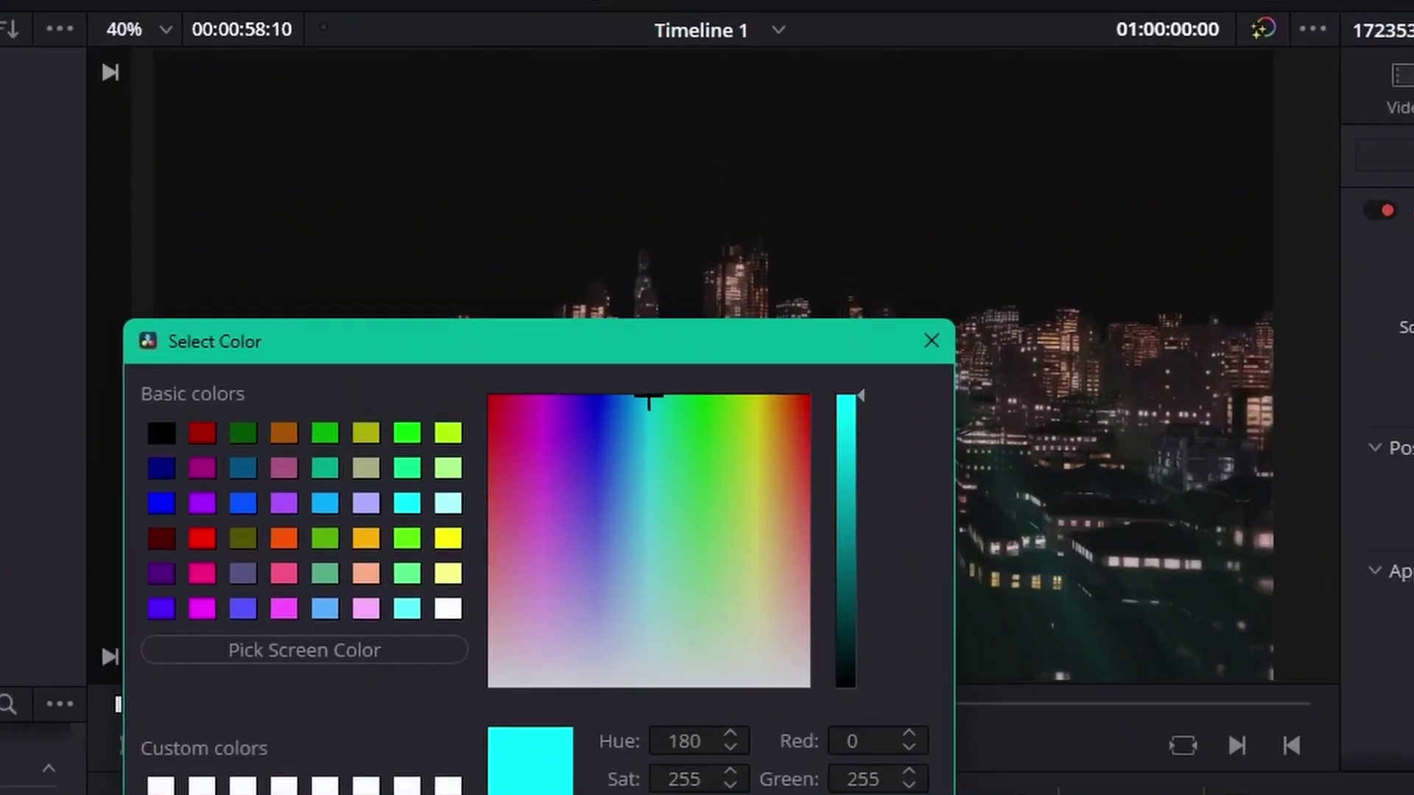
left_click(861, 510)
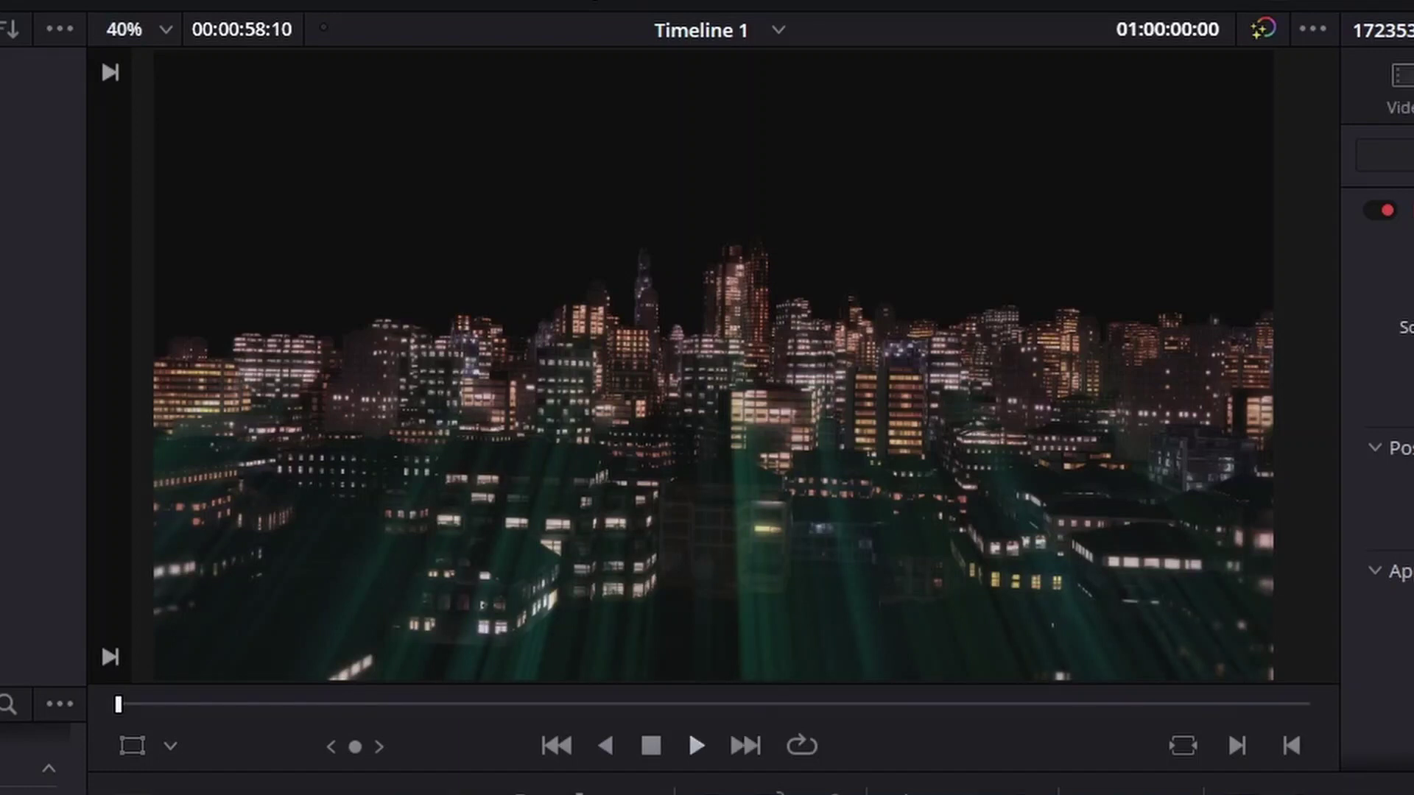
Play back the 1723534.mp4 clip with its cyan light rays and return the playhead to the timeline start
key("space")
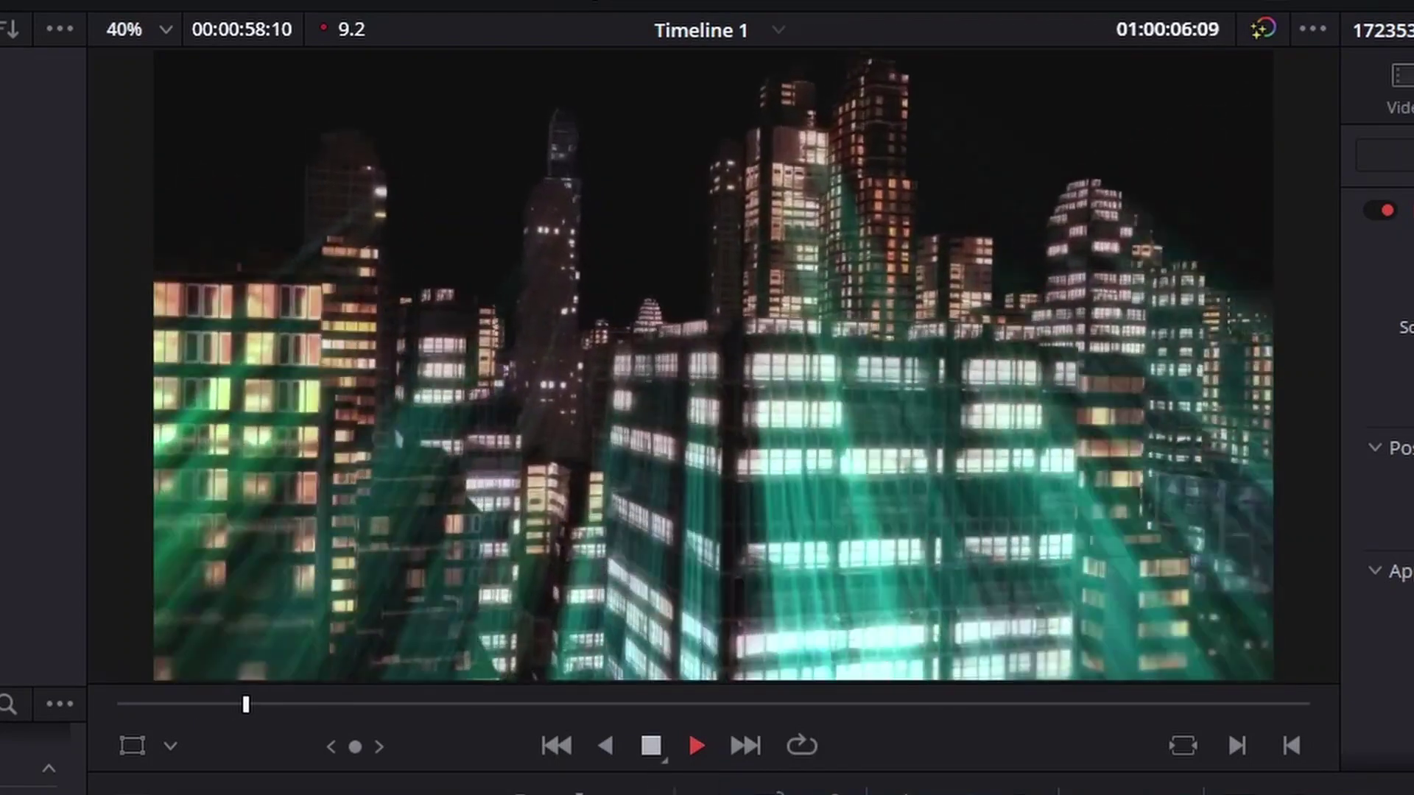
left_click(653, 746)
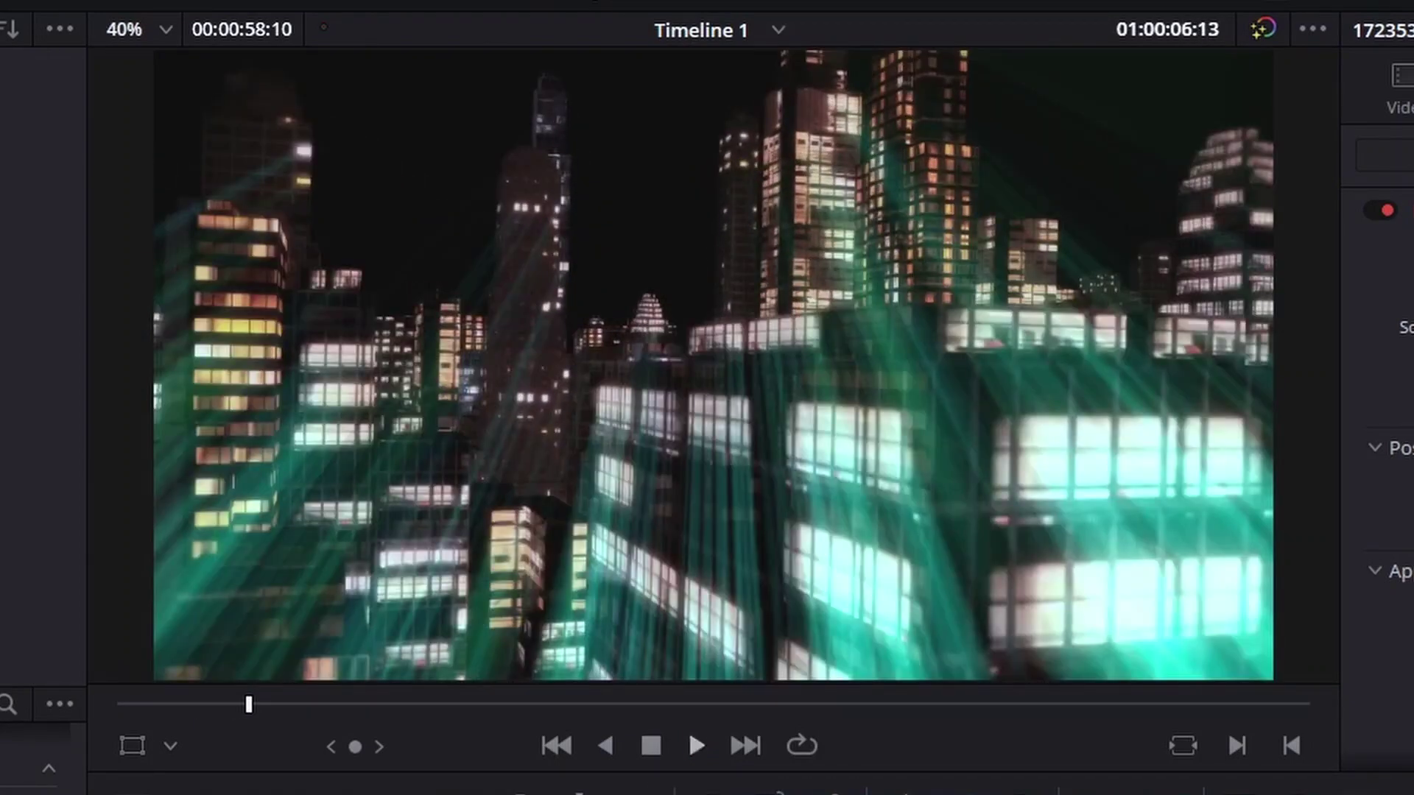
left_click(696, 746)
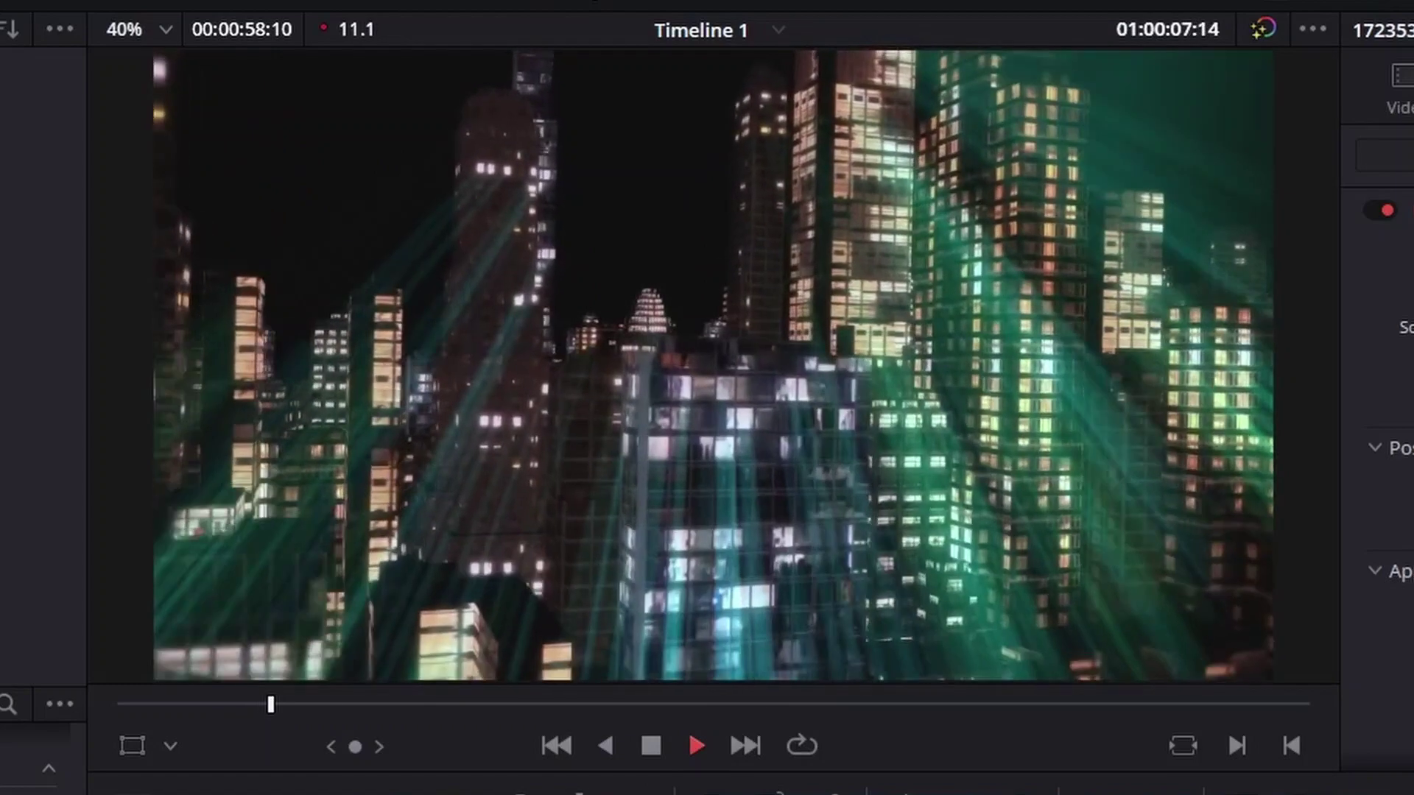
key("space")
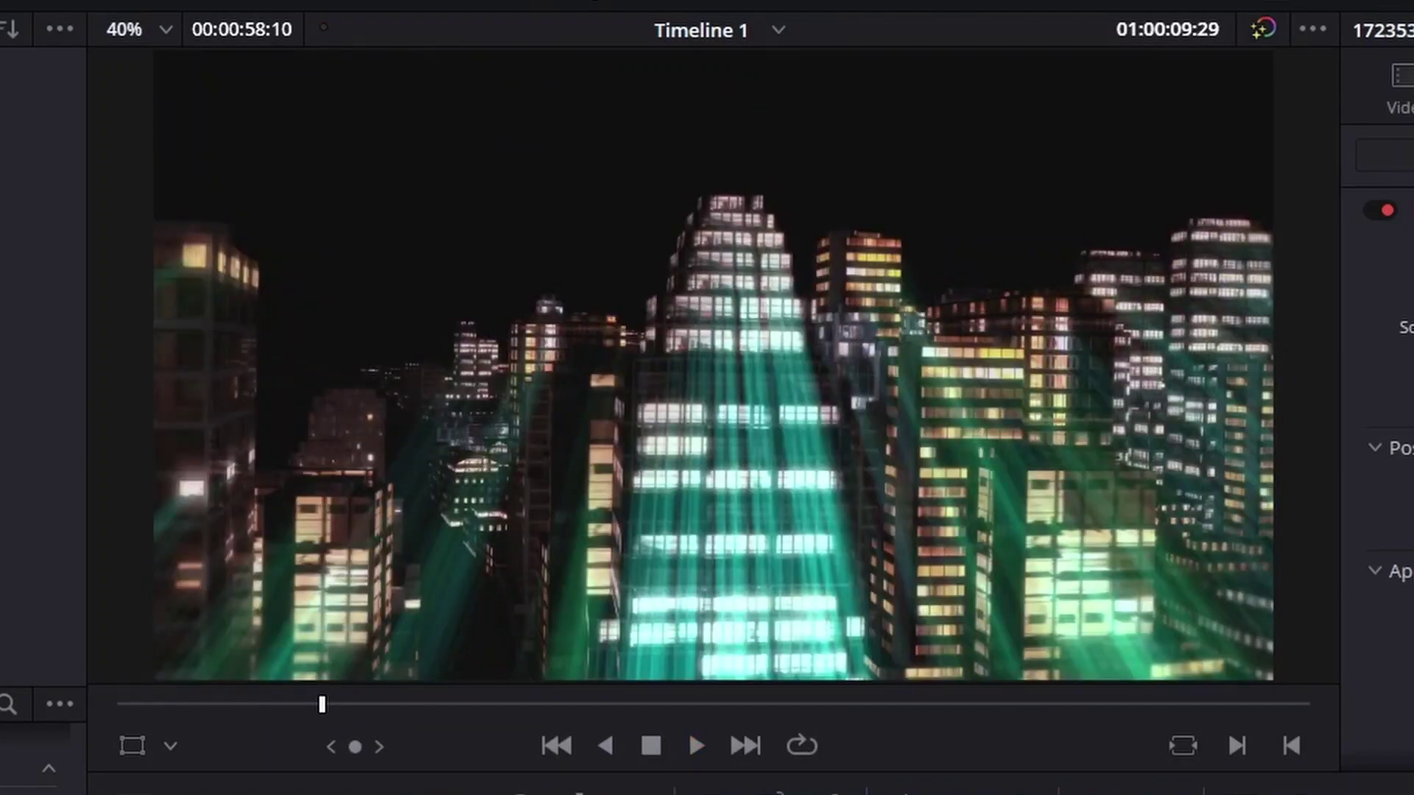
left_click_drag(322, 705, 118, 705)
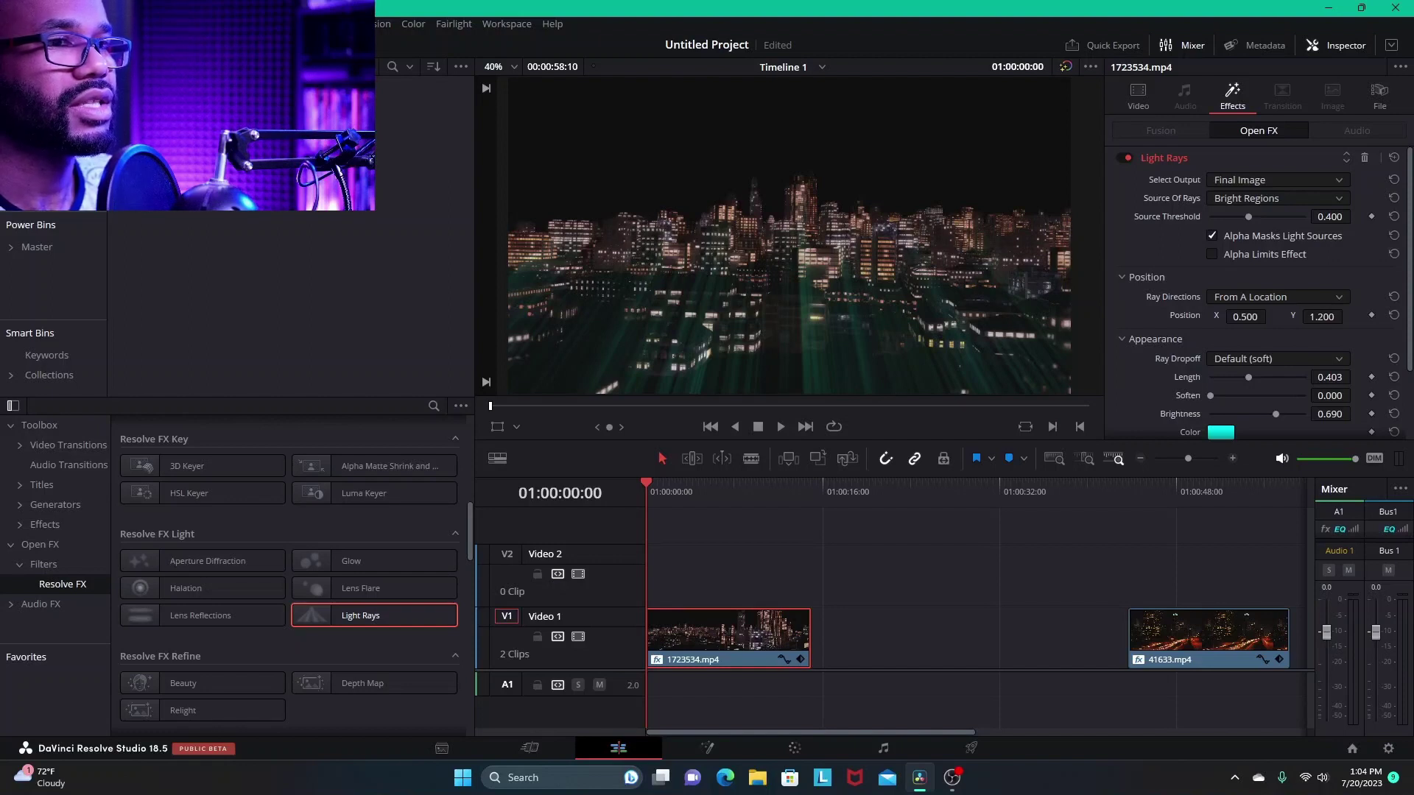
key("Down")
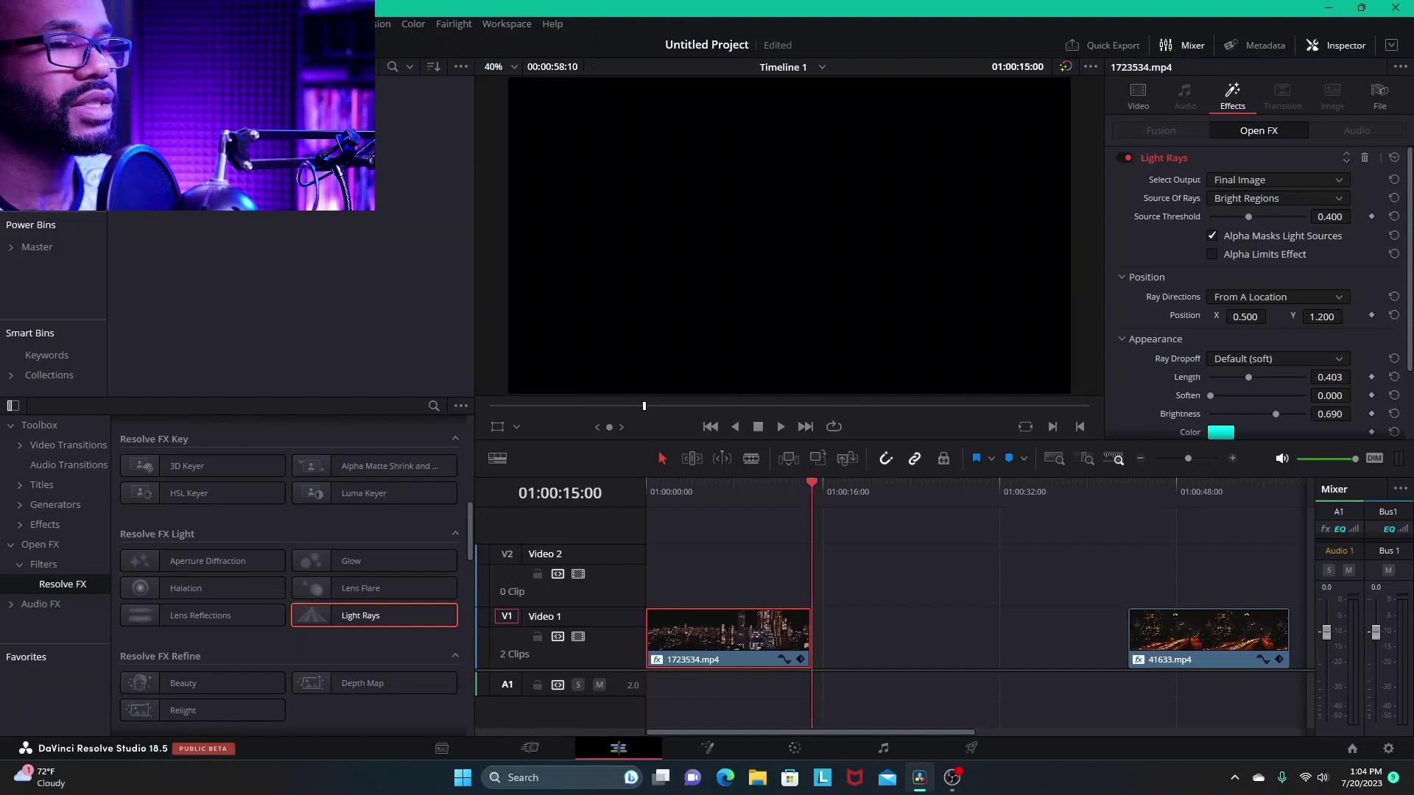
key("Up")
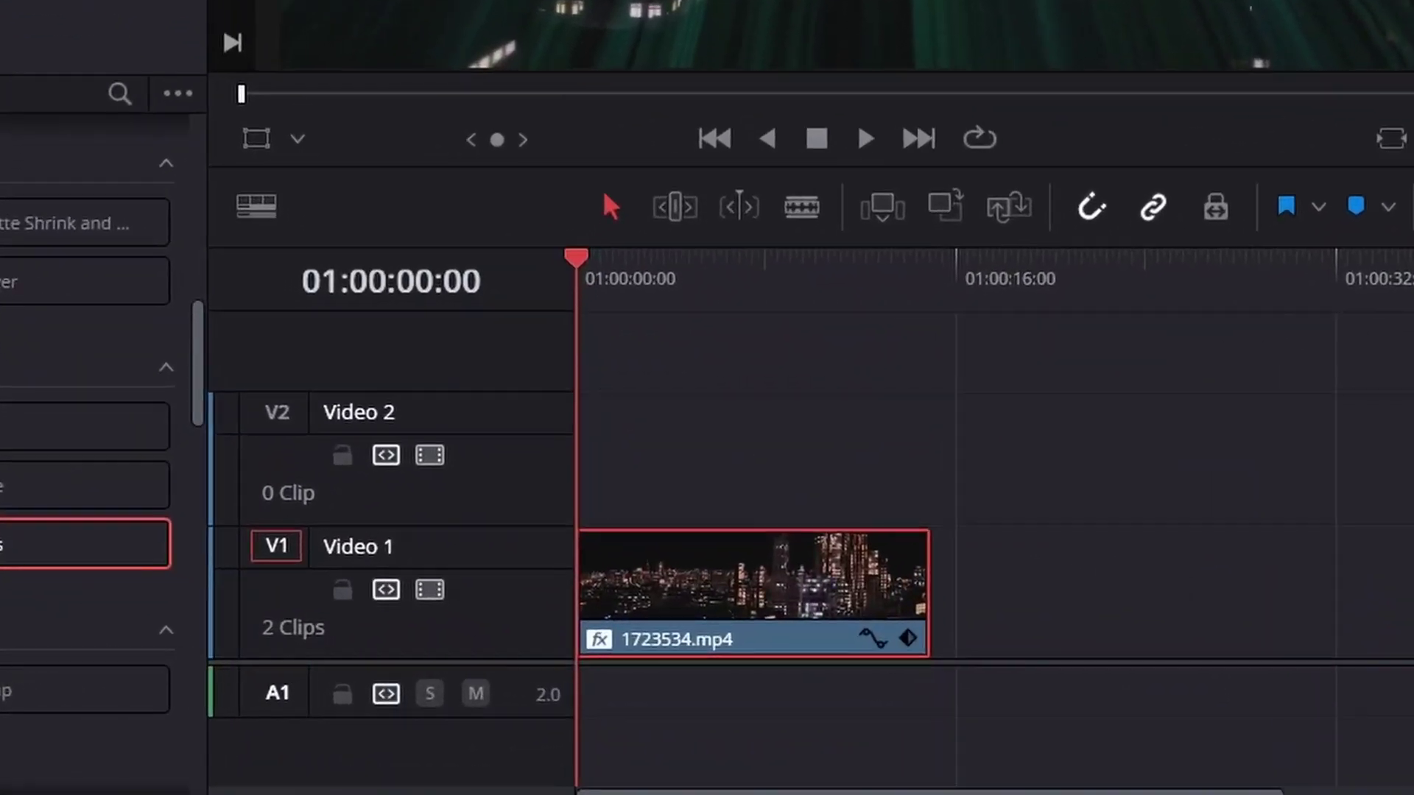
Animate the 1723534.mp4 clip's light rays from the timeline start to a Position X keyframe of -0.528 at 01:00:07:12
left_click_drag(647, 483, 661, 483)
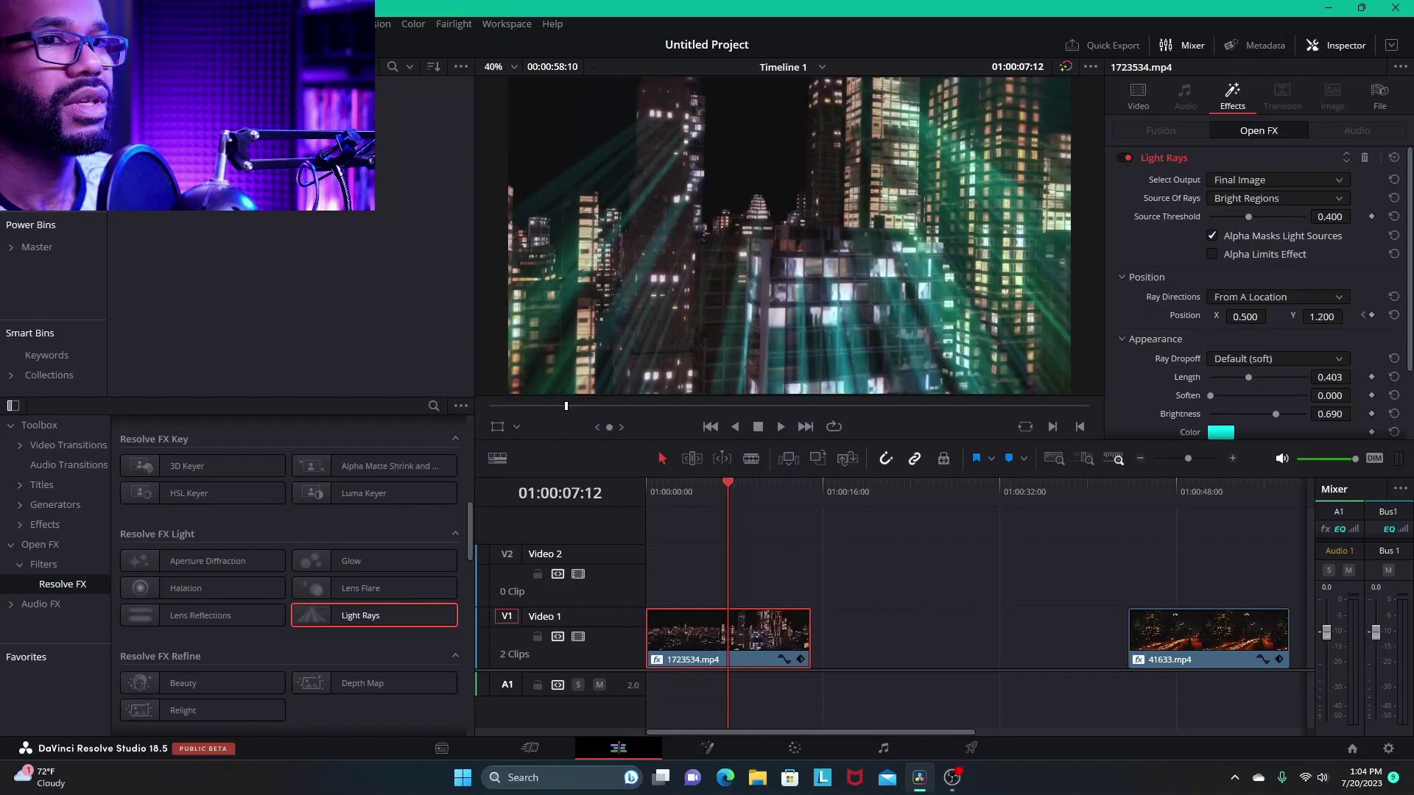
left_click_drag(1245, 317, 1112, 317)
left_click_drag(1271, 316, 1245, 316)
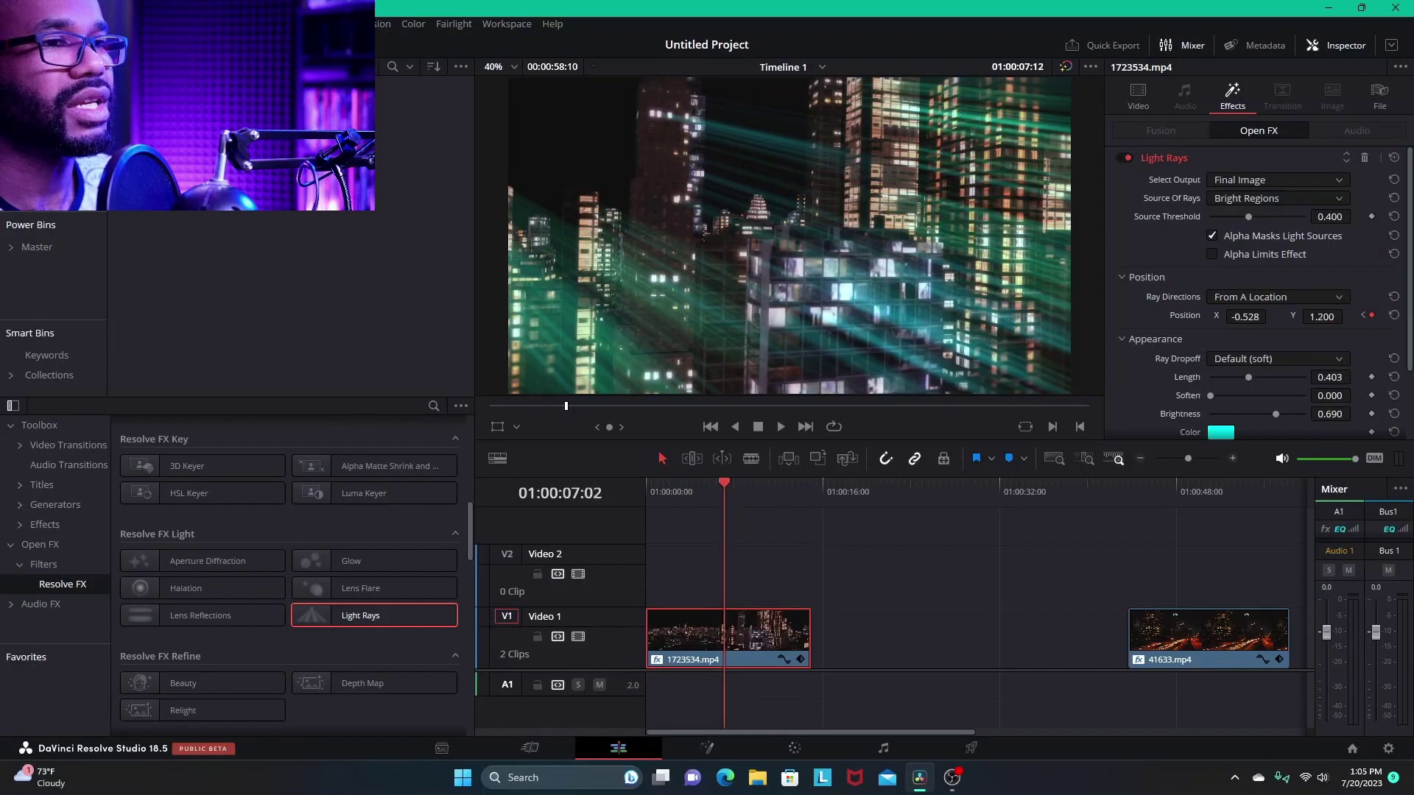
Play back the 1723534.mp4 clip from the start and scrub through it to check the animated light rays
key("Home")
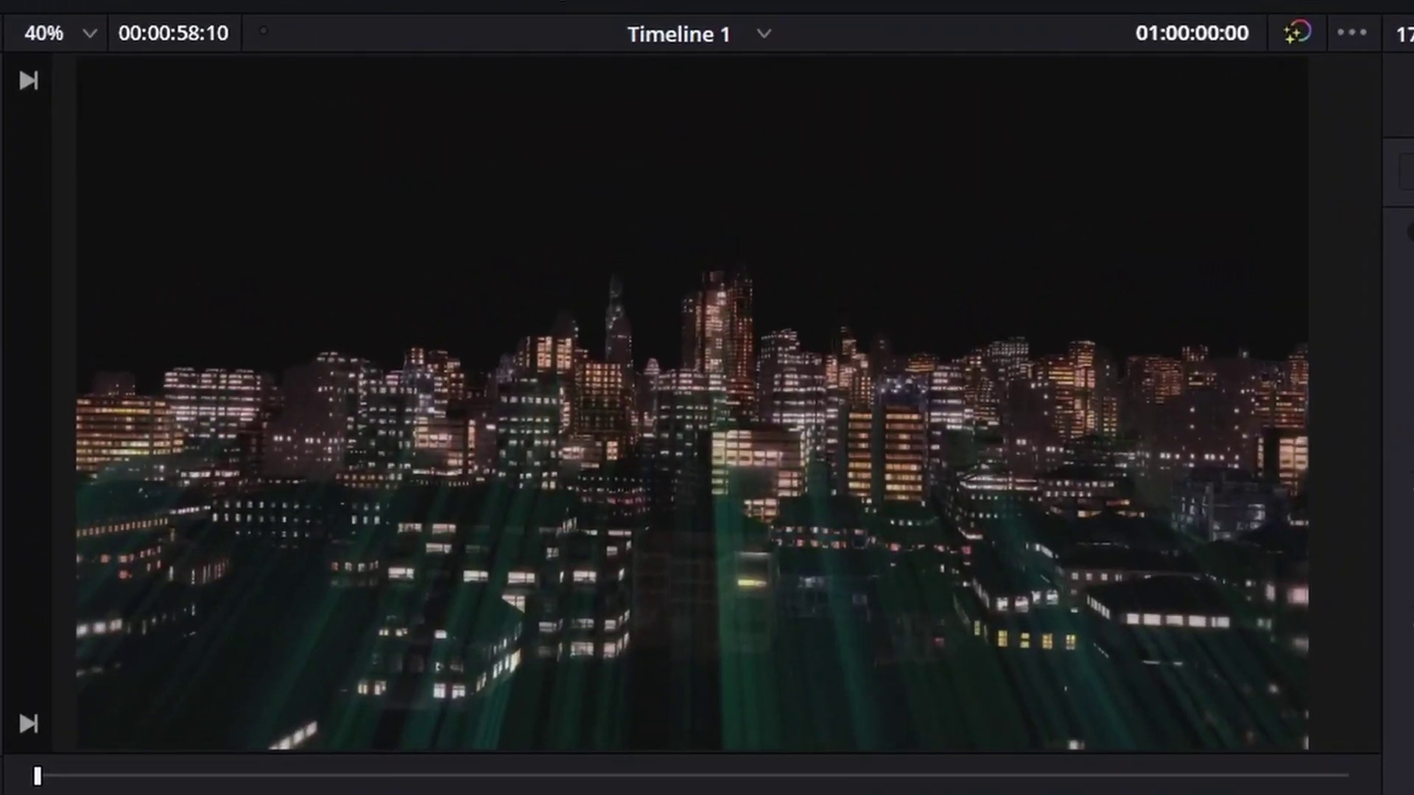
key("space")
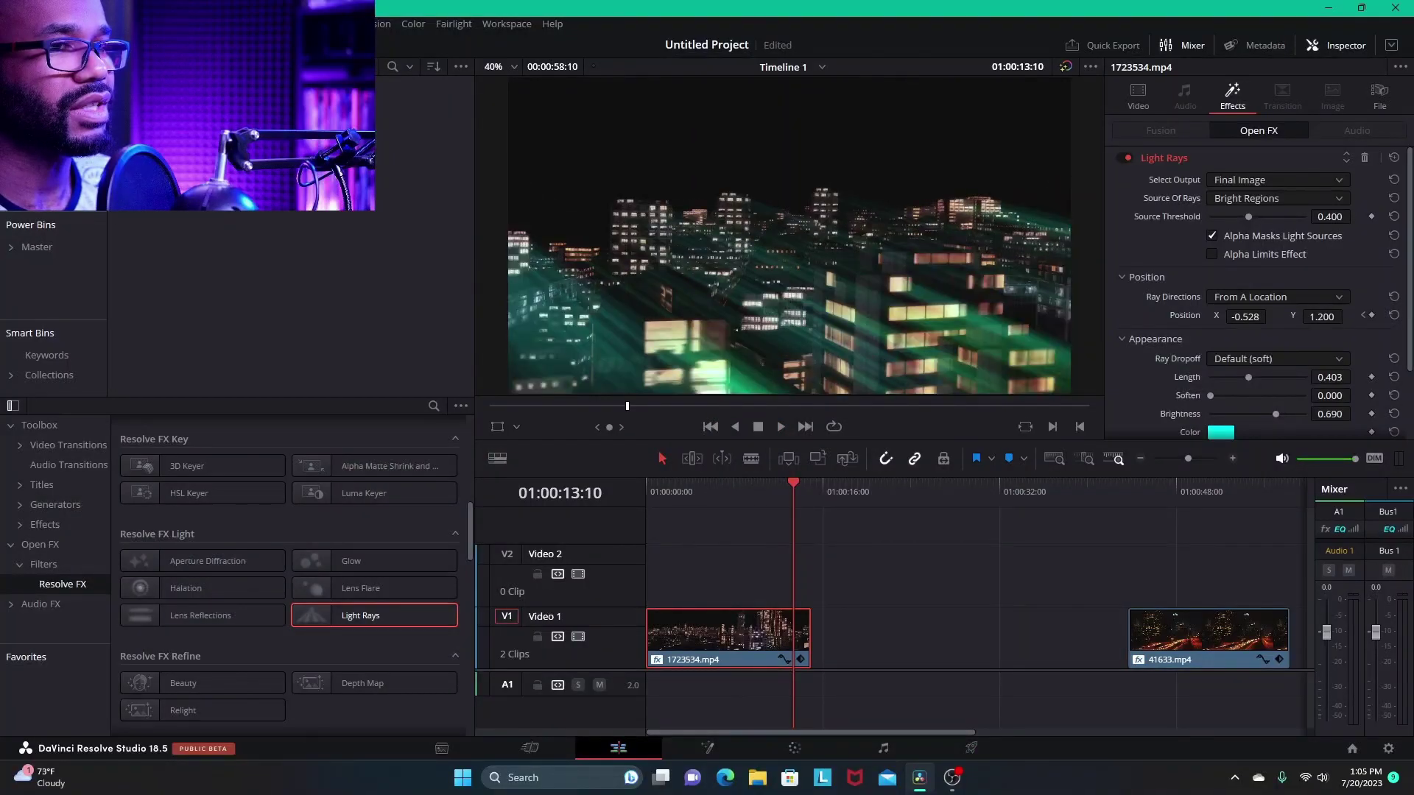
left_click_drag(793, 483, 720, 484)
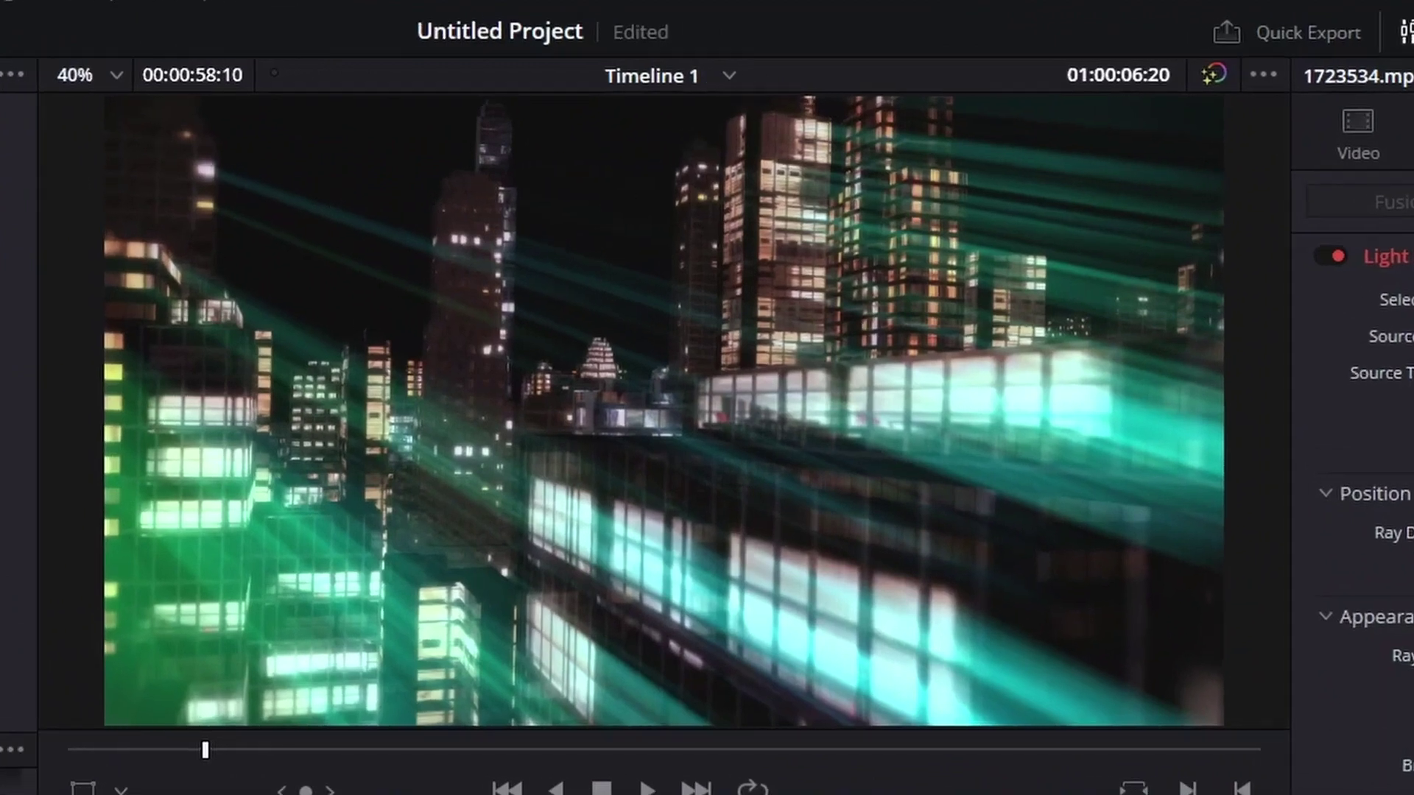
left_click_drag(205, 750, 68, 749)
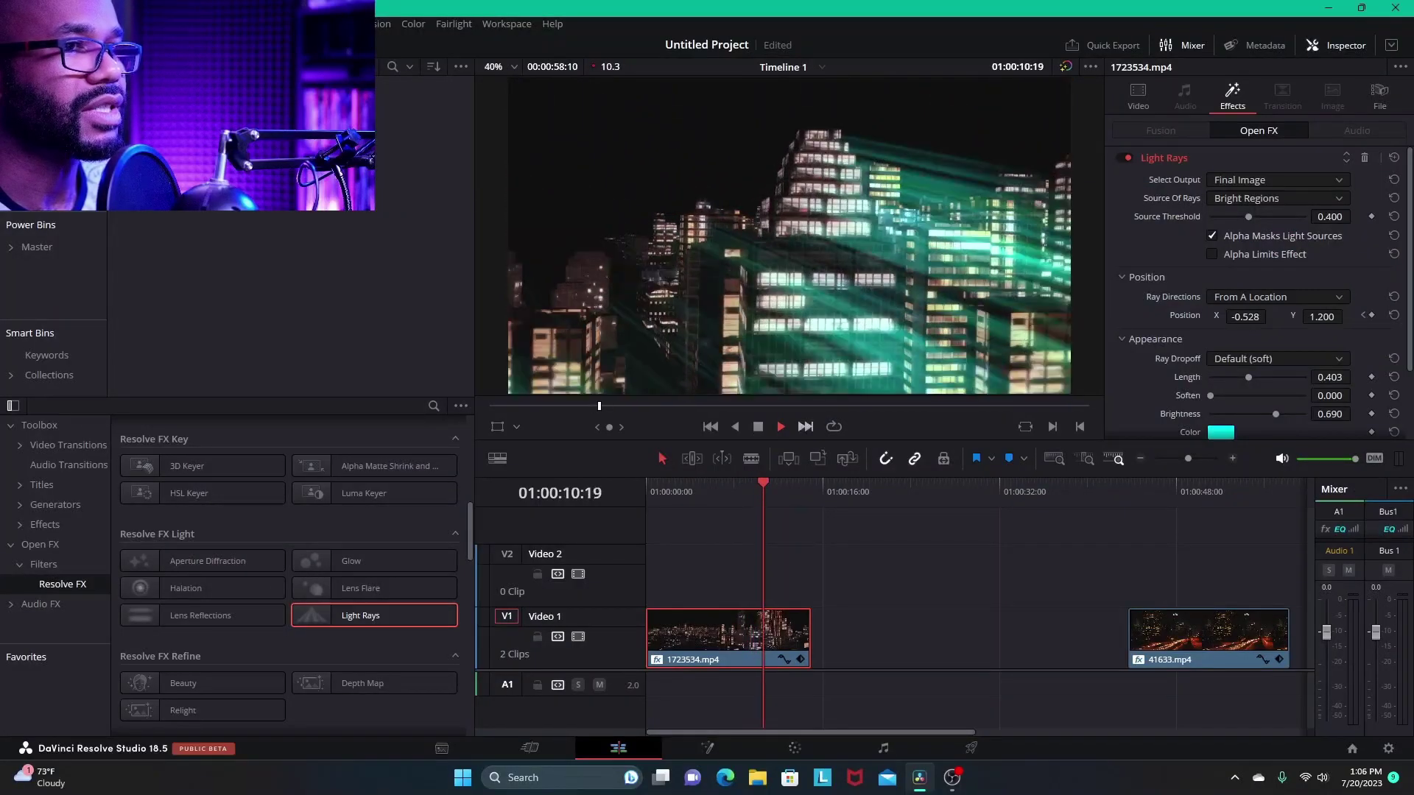
key("space")
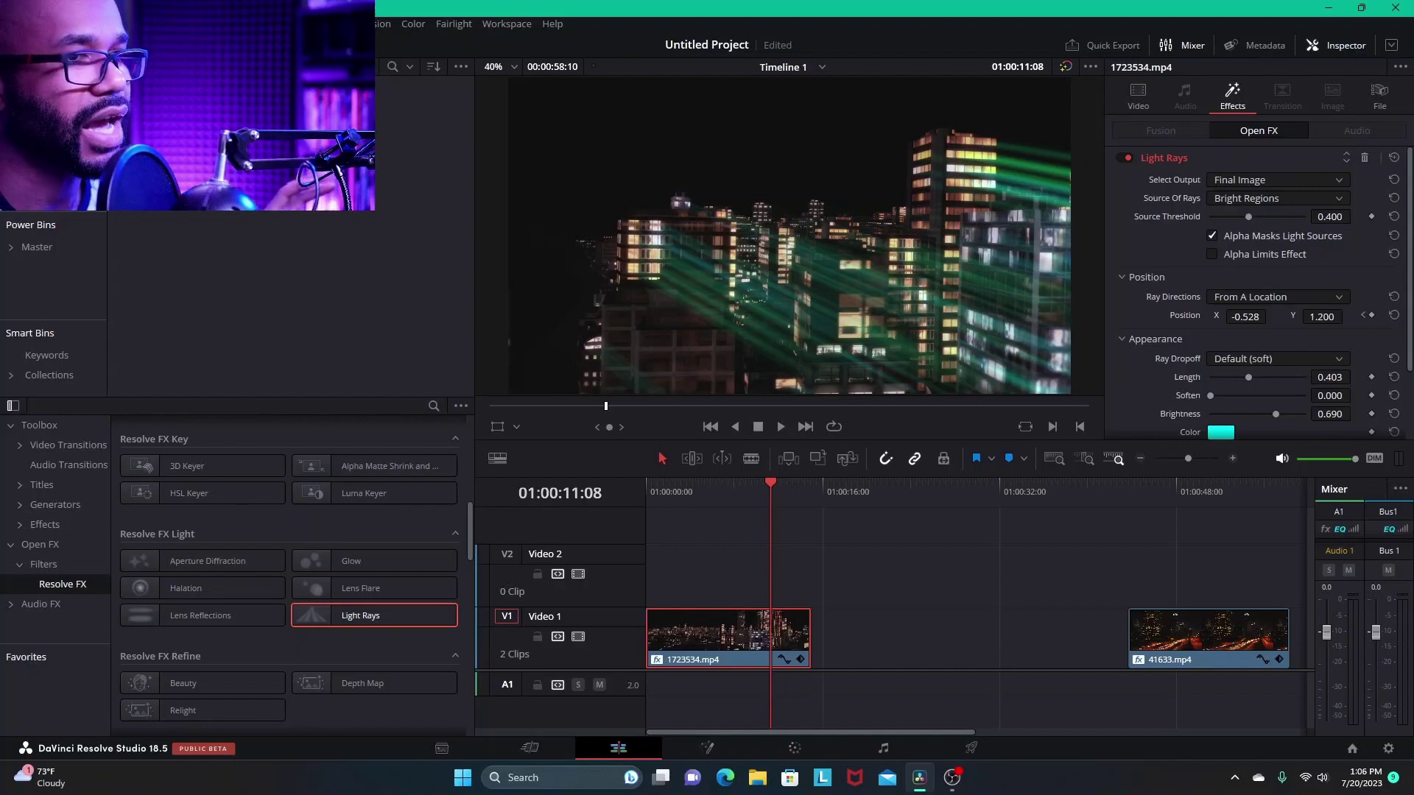
left_click(680, 491)
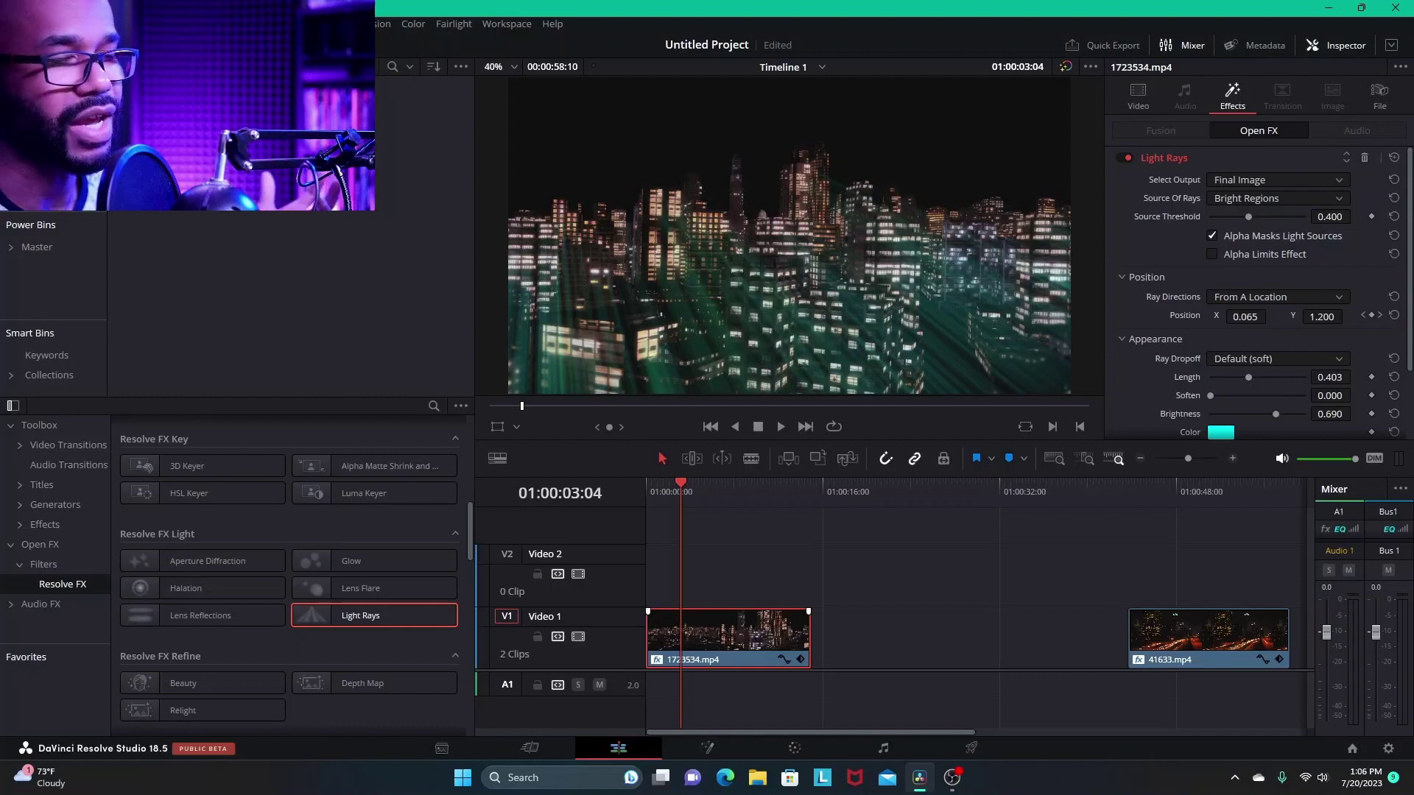
Move the 1723534.mp4 clip to about 01:00:20:00 on Video 1 and place the 41633.mp4 clip at the timeline start
left_click_drag(729, 633, 950, 634)
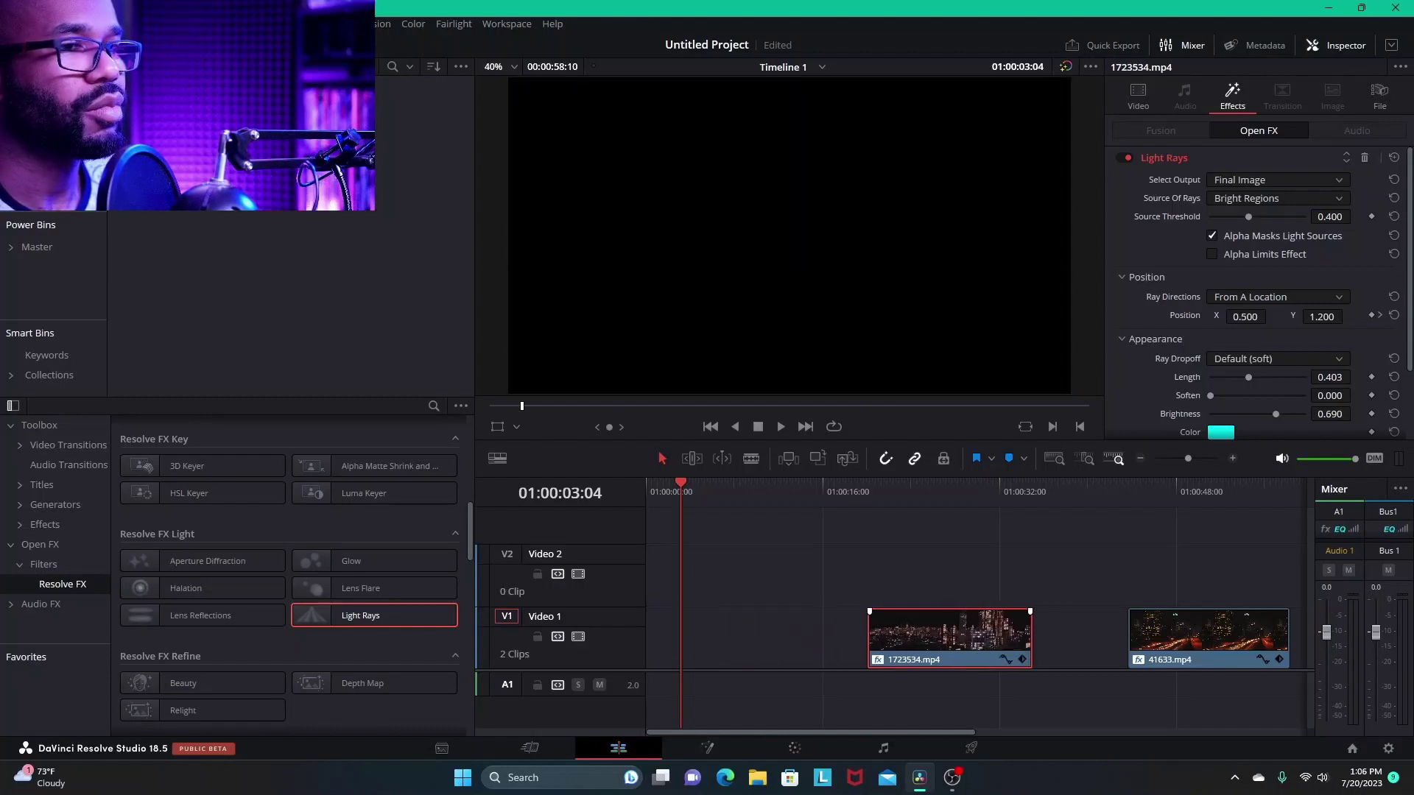
key("Home")
left_click_drag(1211, 633, 1009, 516)
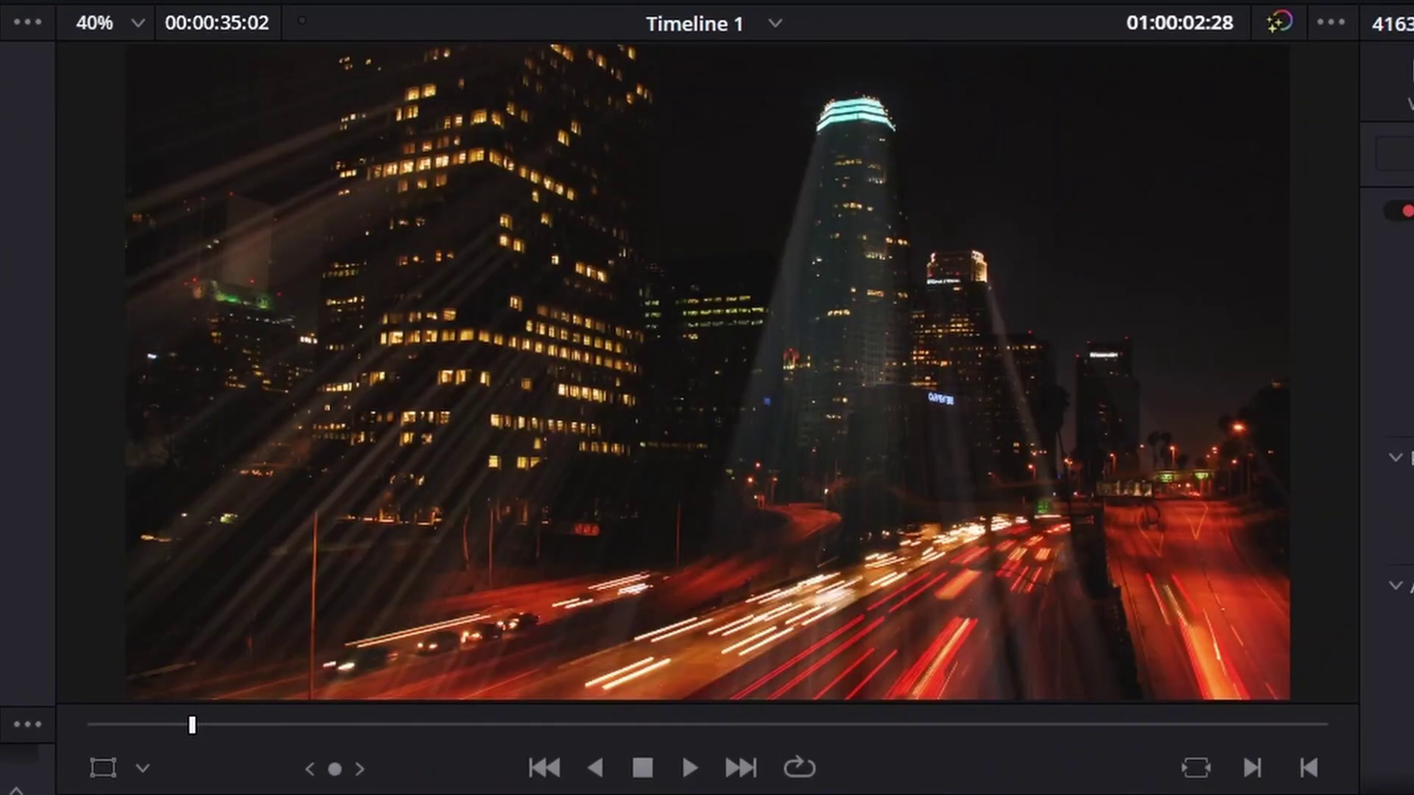
Play the 41633.mp4 clip from the start, trim its end to 01:00:08:25, and return the playhead to the start
key("Home")
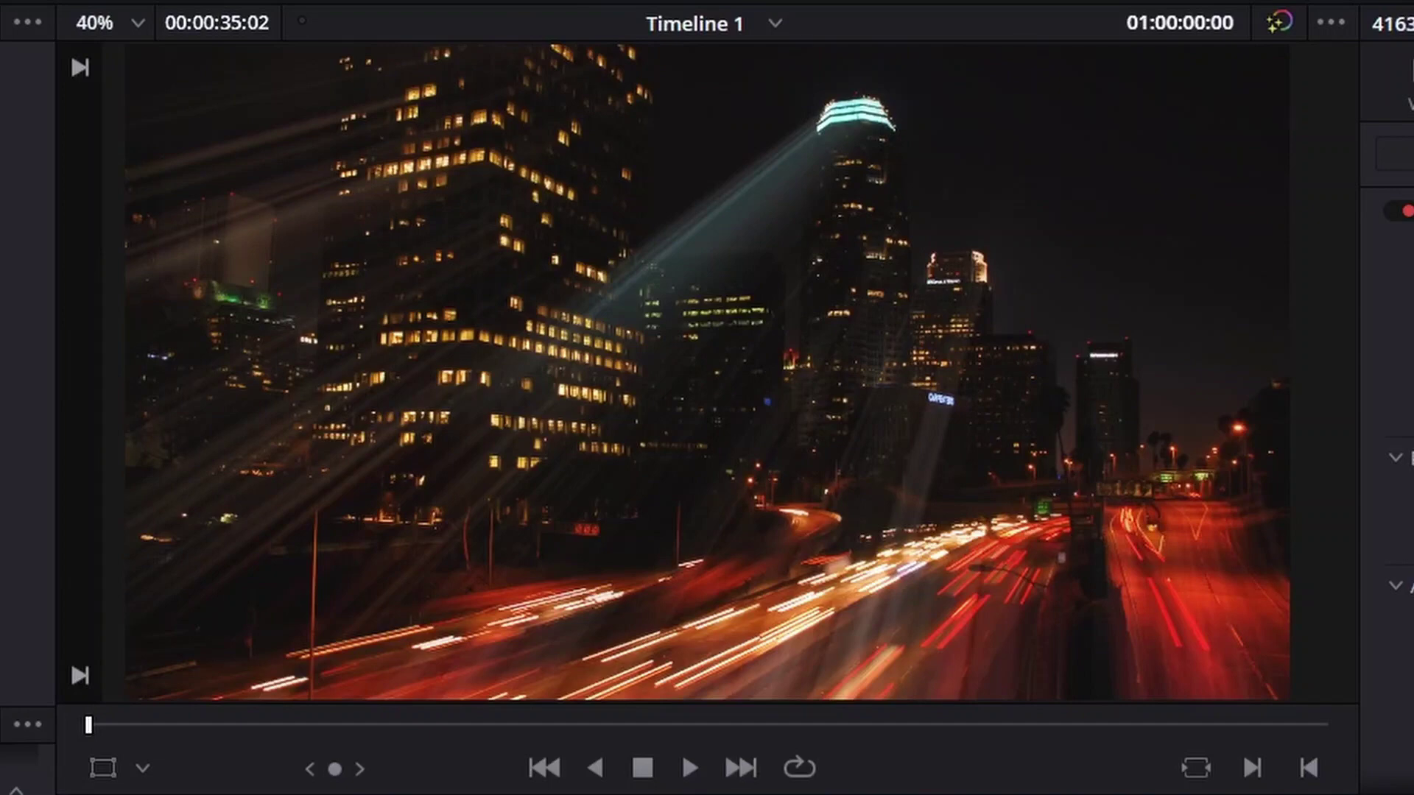
key("space")
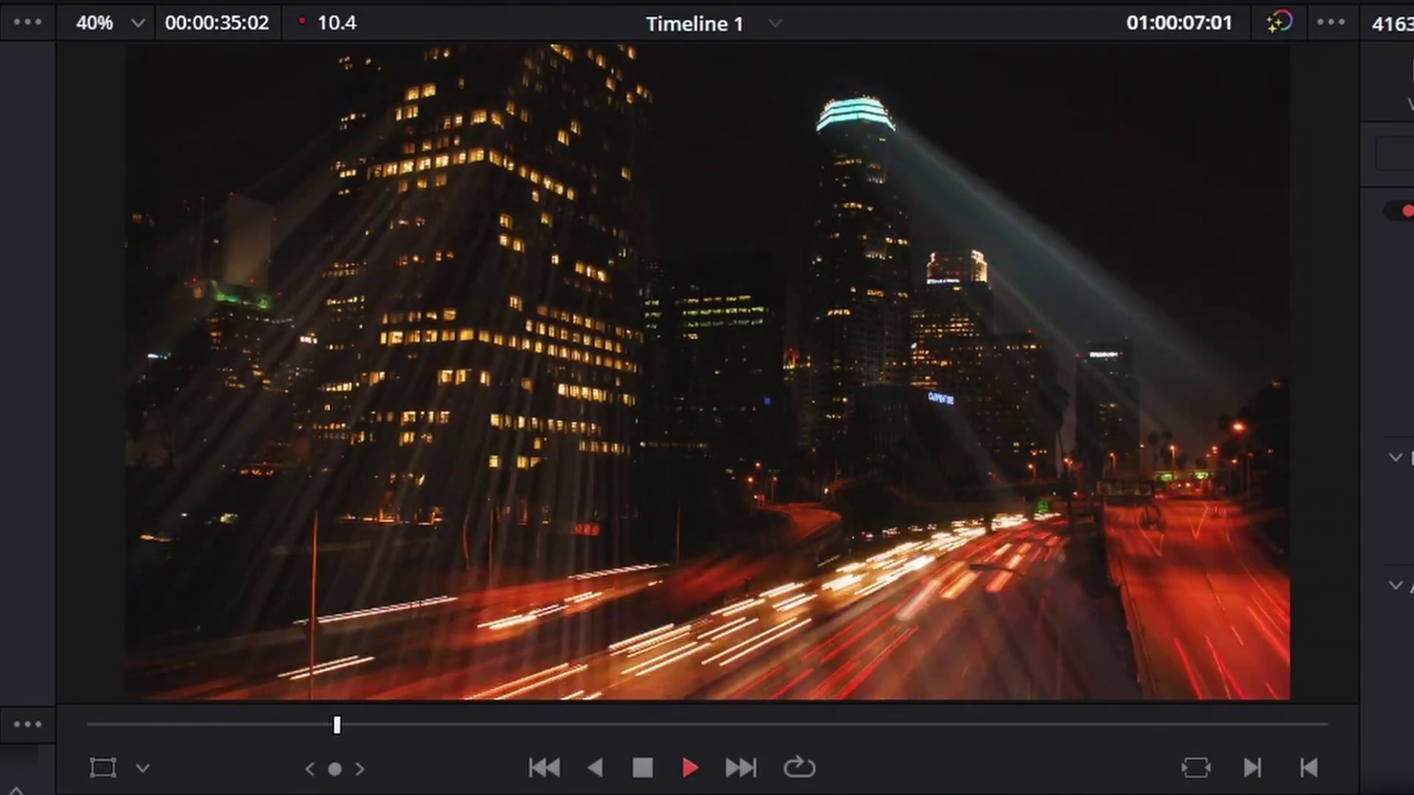
key("space")
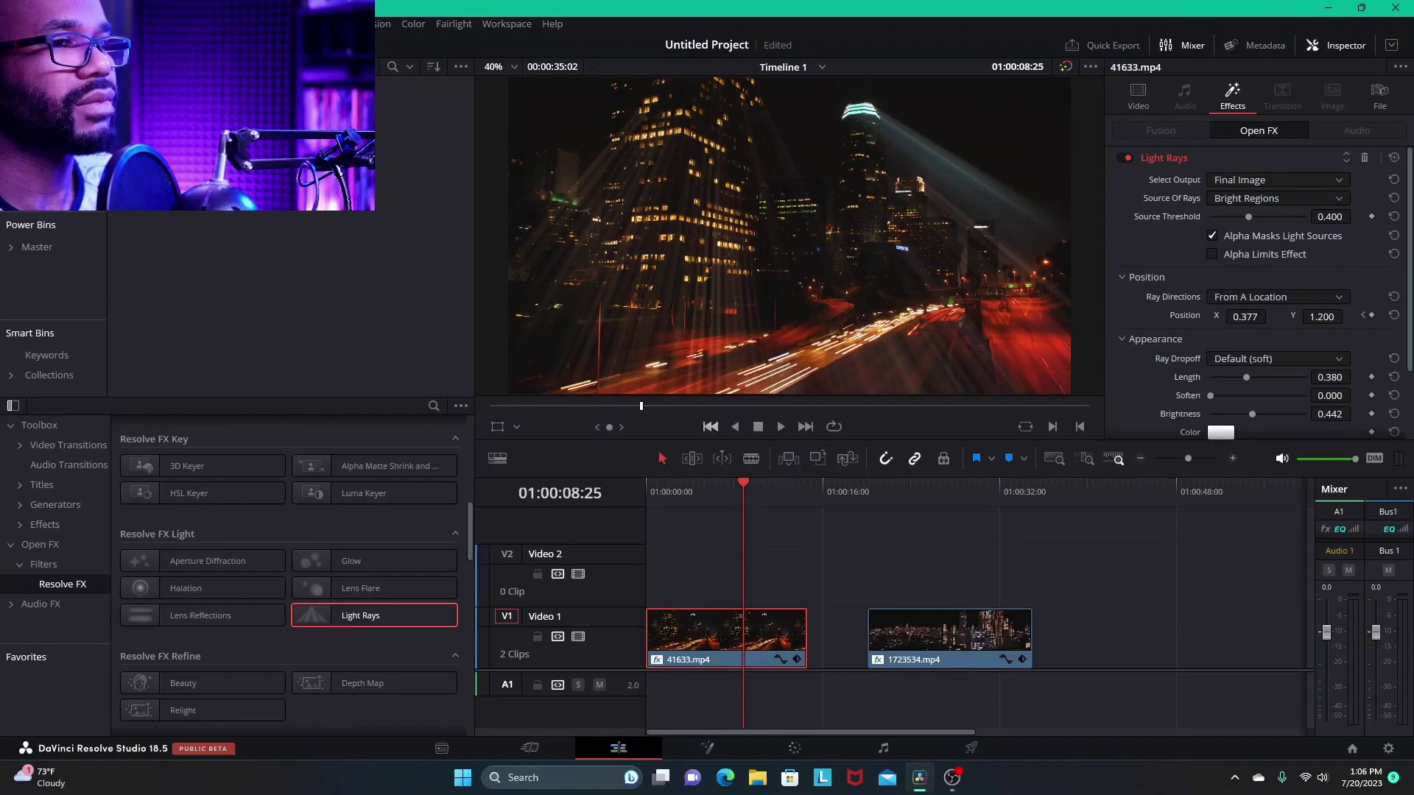
left_click_drag(805, 633, 742, 633)
key("Home")
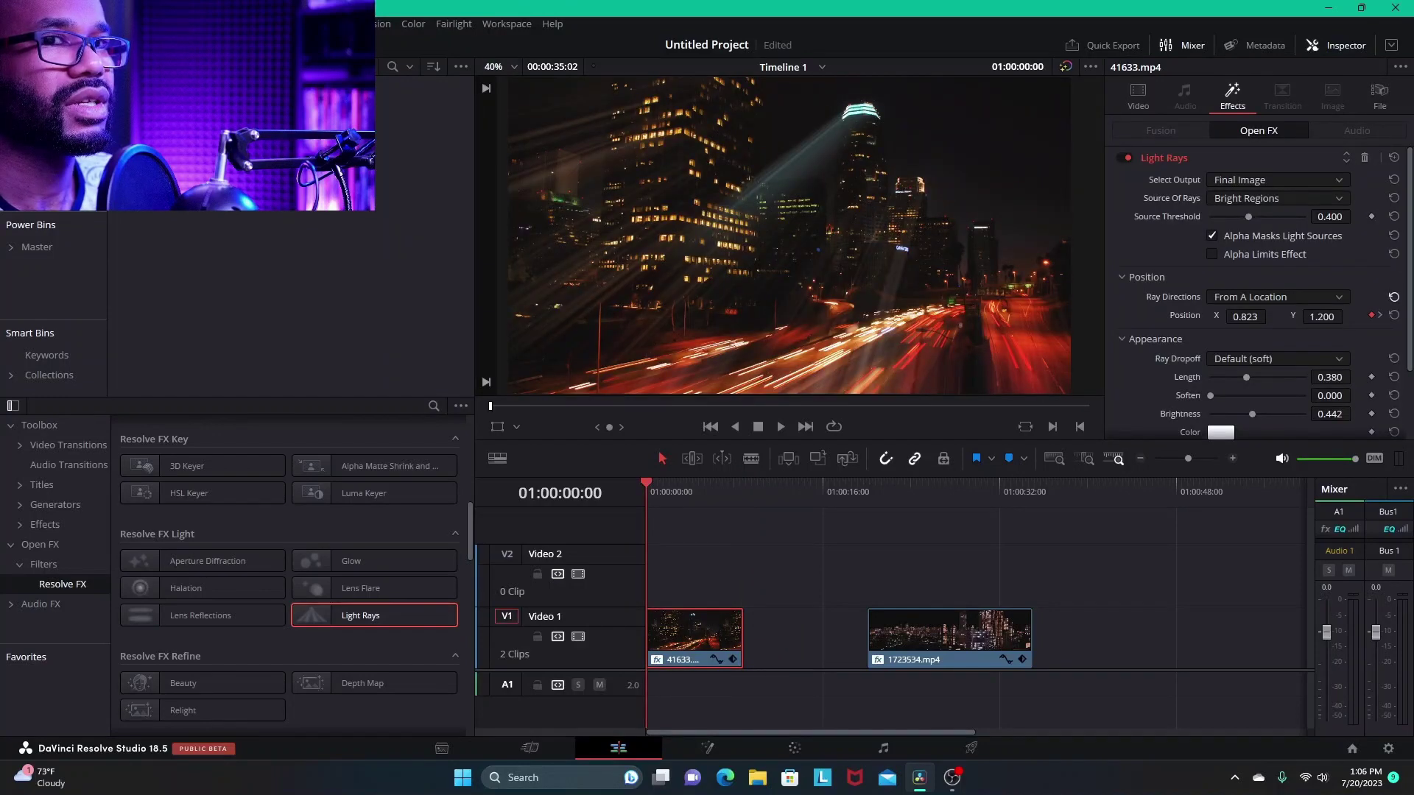
Reset the 41633.mp4 rays' position, set Length to 0.303, and keyframe Position X from 0.500 at the start to -0.464 at 01:00:07:04
left_click(1395, 315)
left_click_drag(1245, 377, 1239, 377)
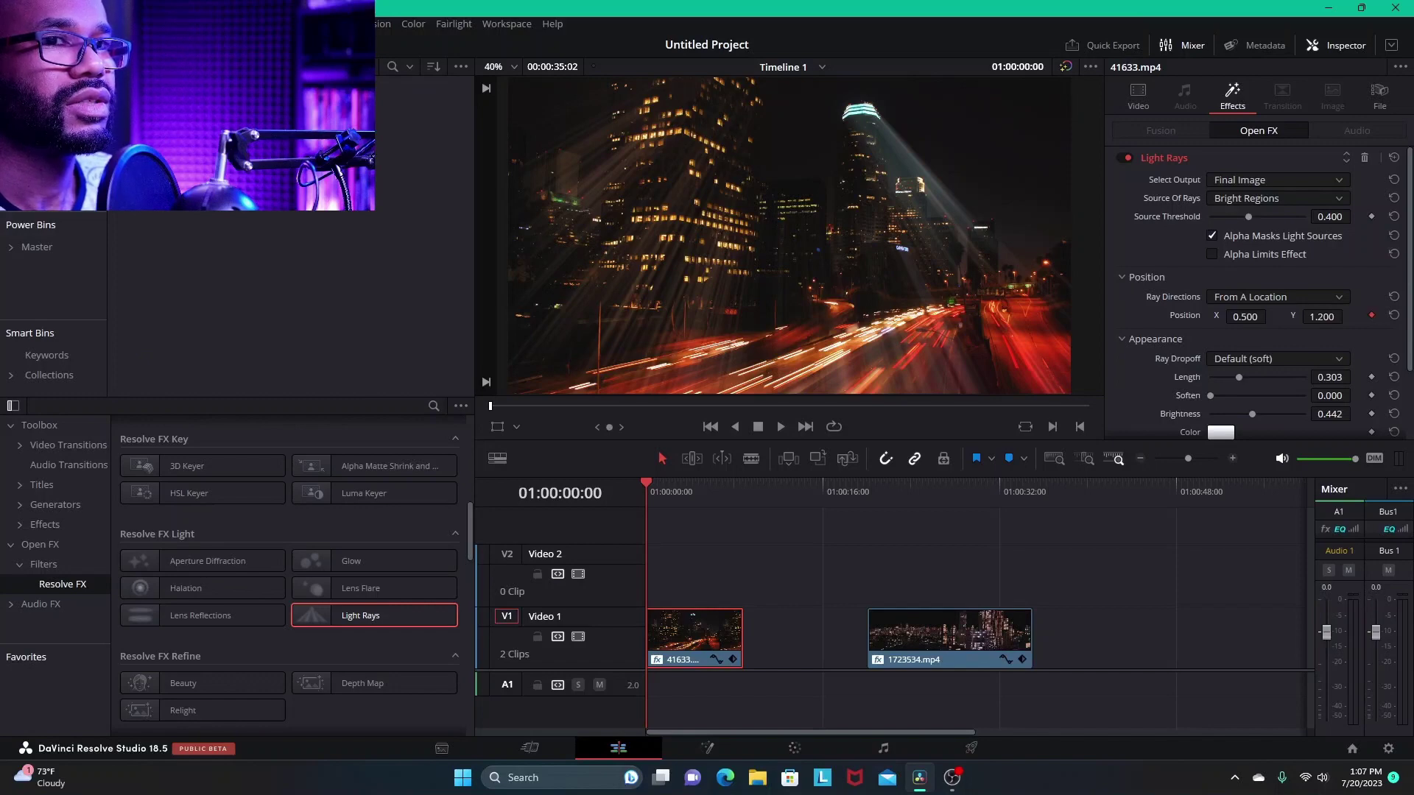
key("space")
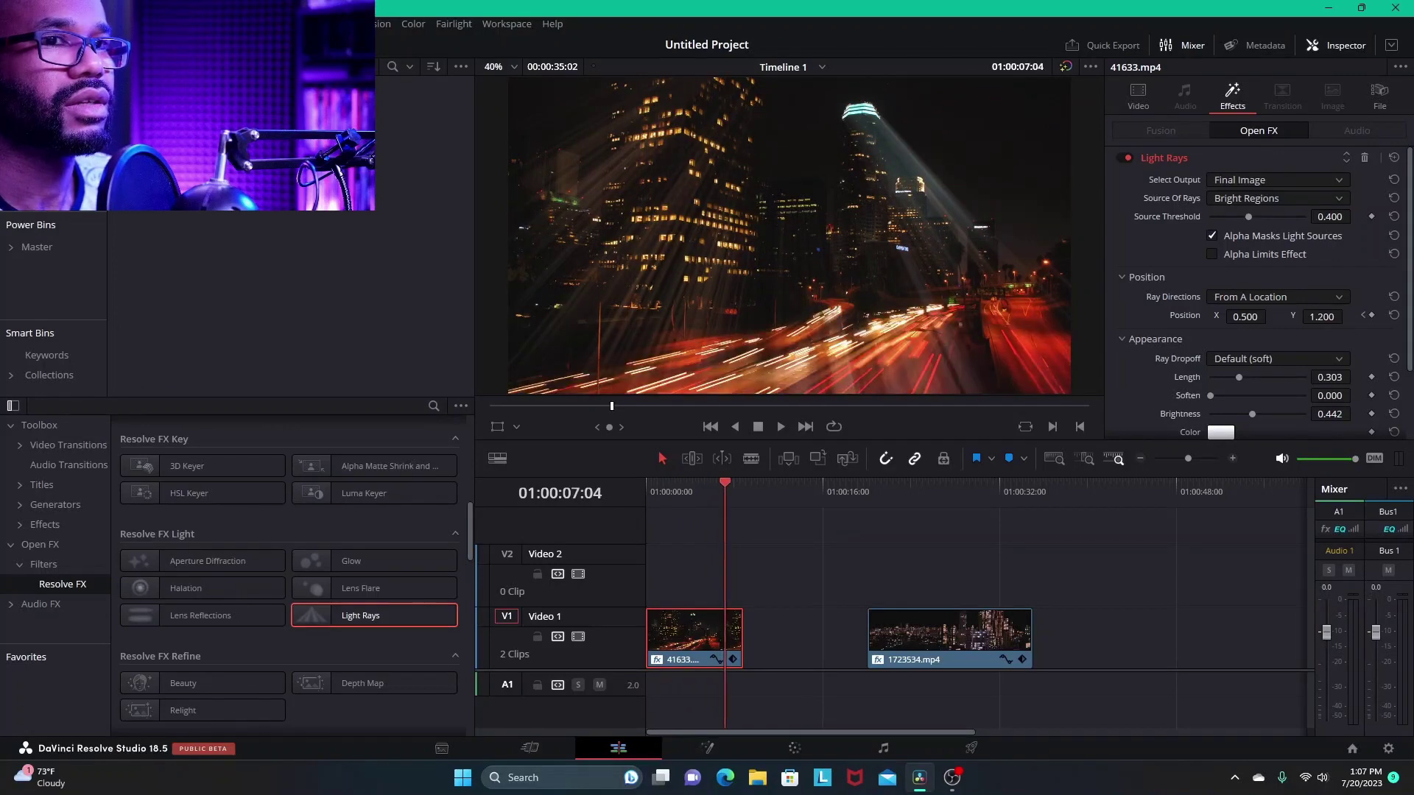
left_click_drag(1245, 316, 935, 316)
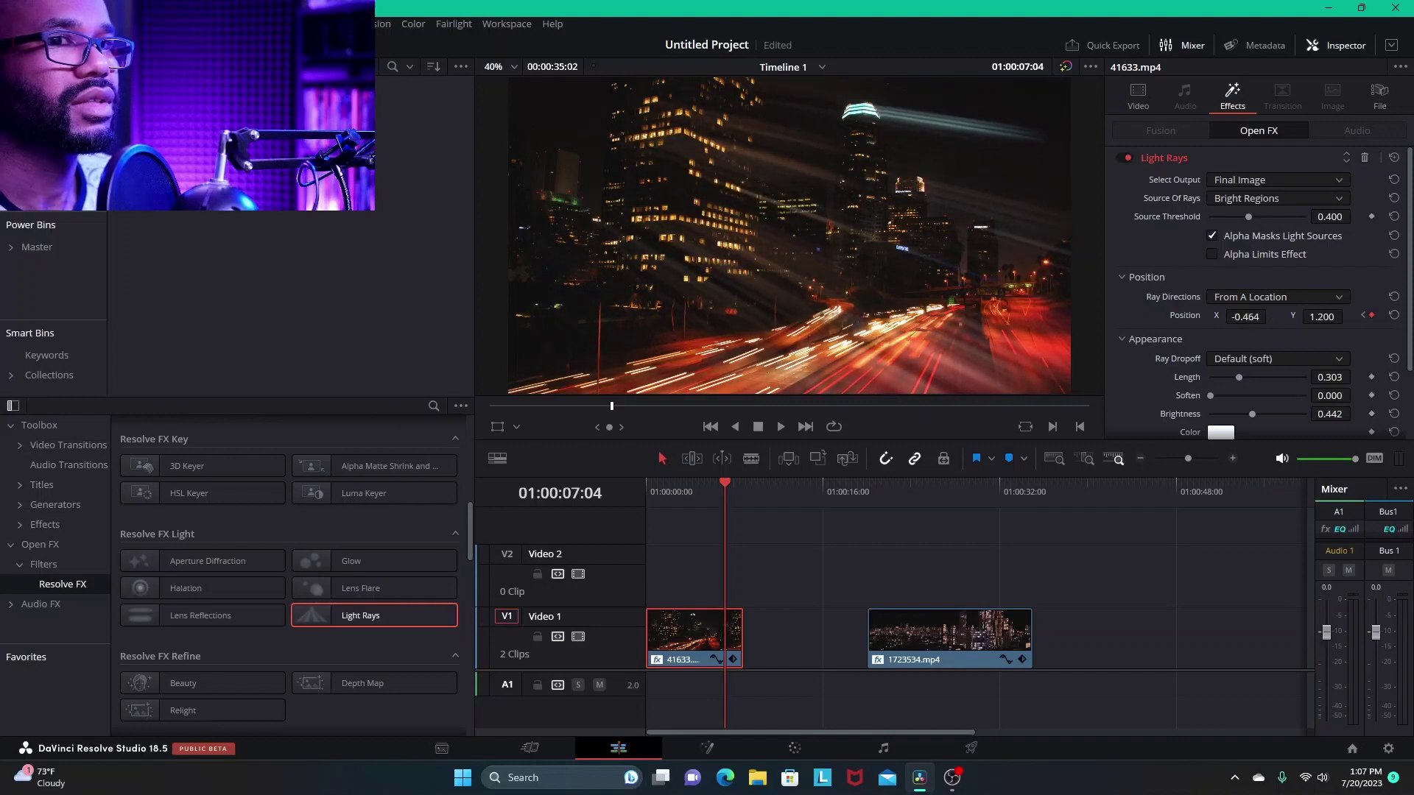
Play back the 41633.mp4 clip's animated rays, return the playhead to the start, and review the Light Rays position and appearance settings
left_click_drag(724, 484, 646, 483)
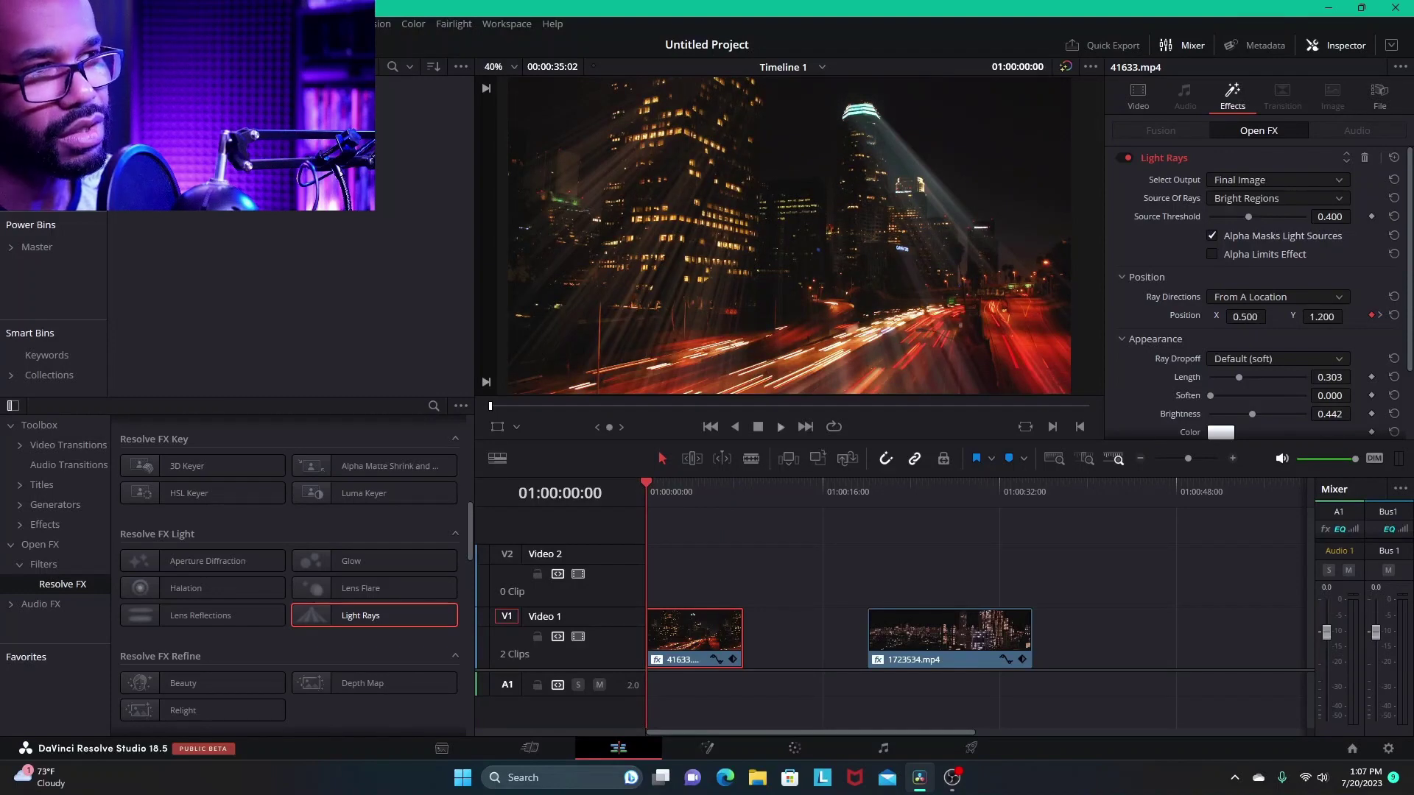
left_click(781, 427)
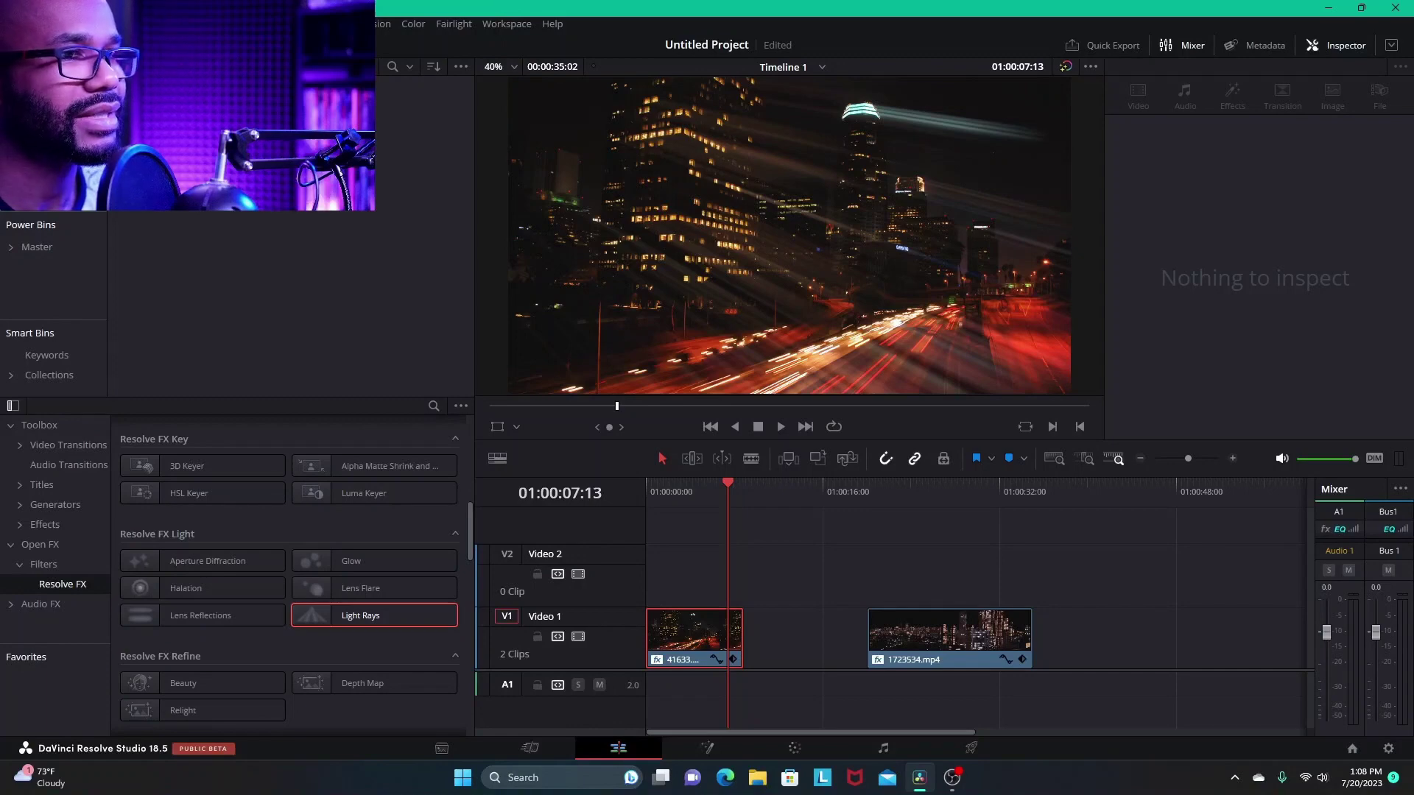
key("Home")
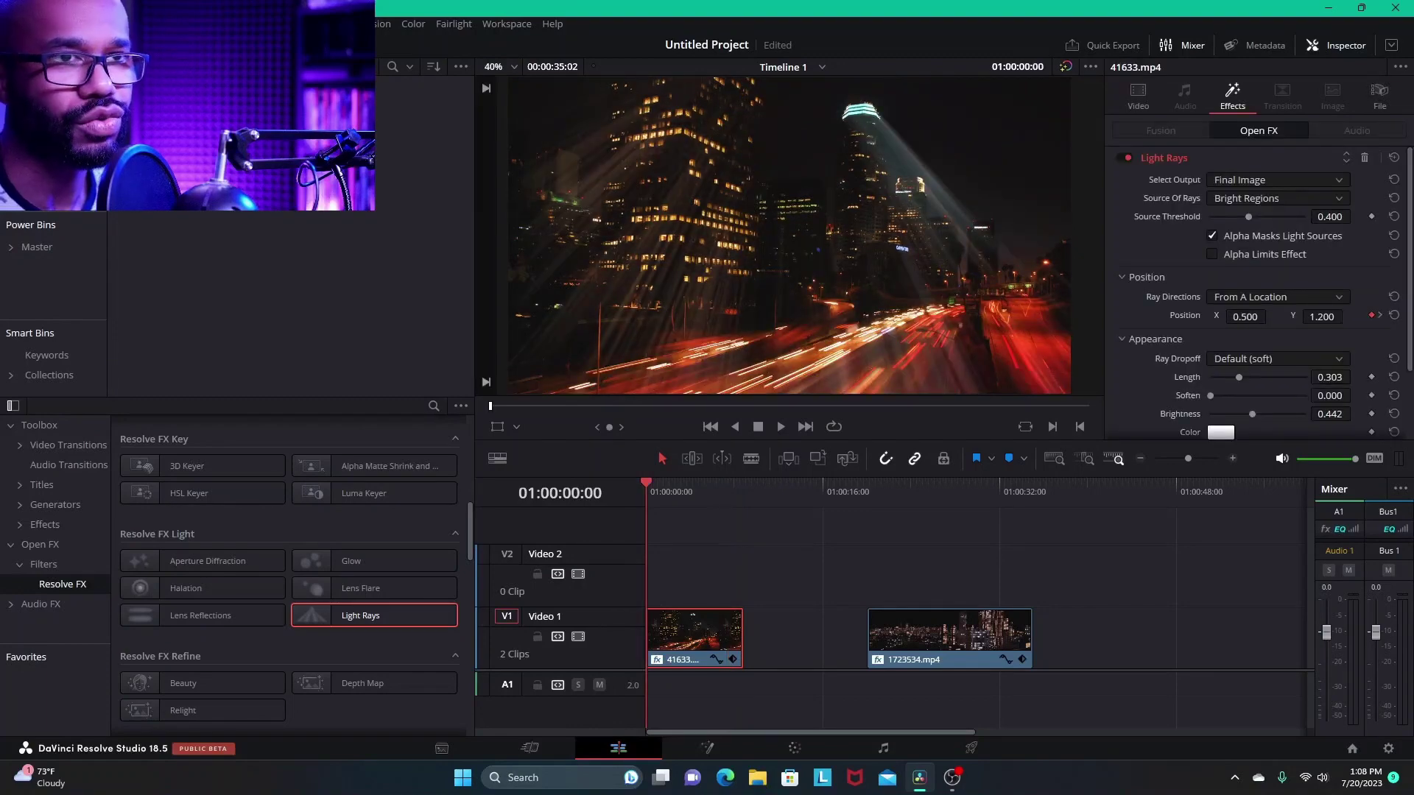
scroll(1258, 294, "down", 2)
scroll(1258, 294, "up", 2)
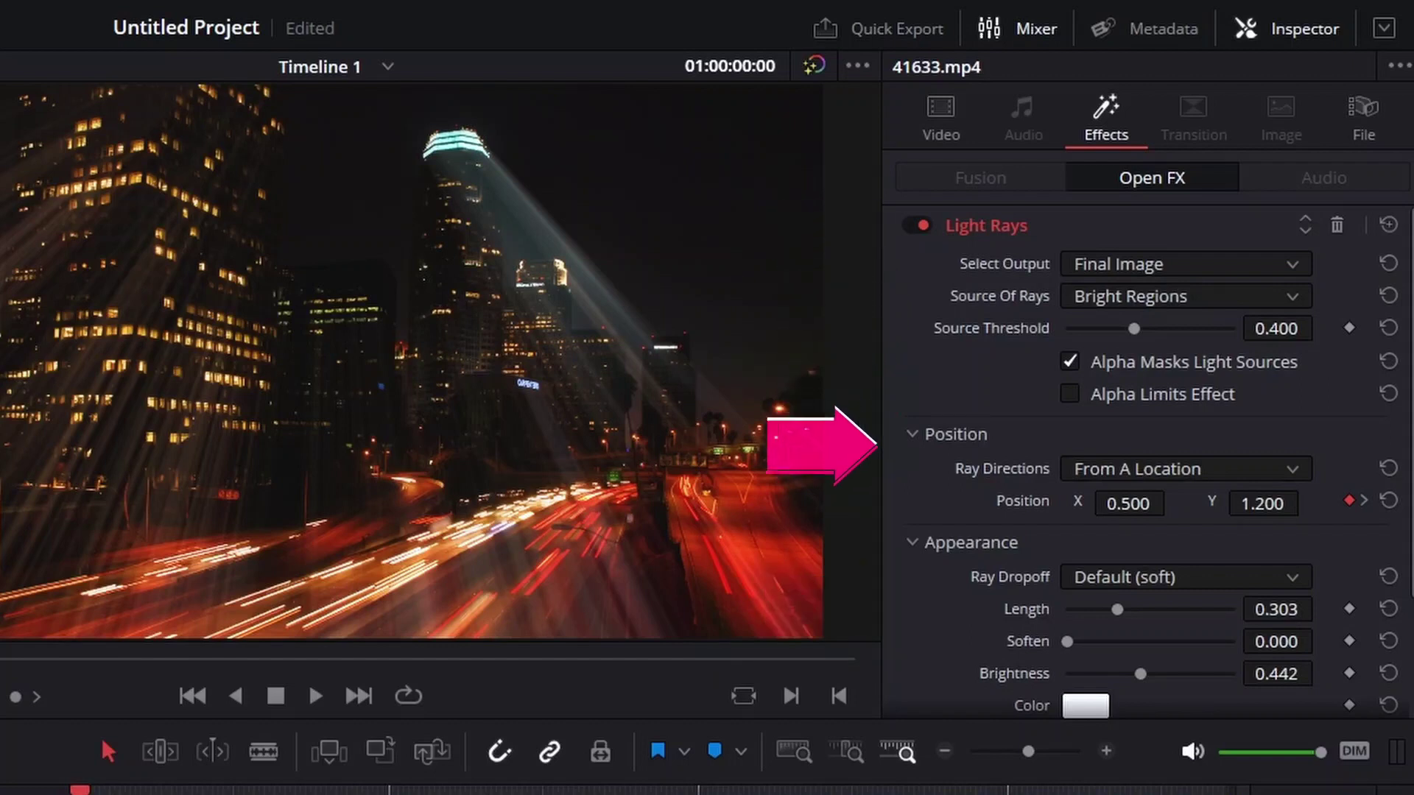
scroll(1149, 457, "down", 3)
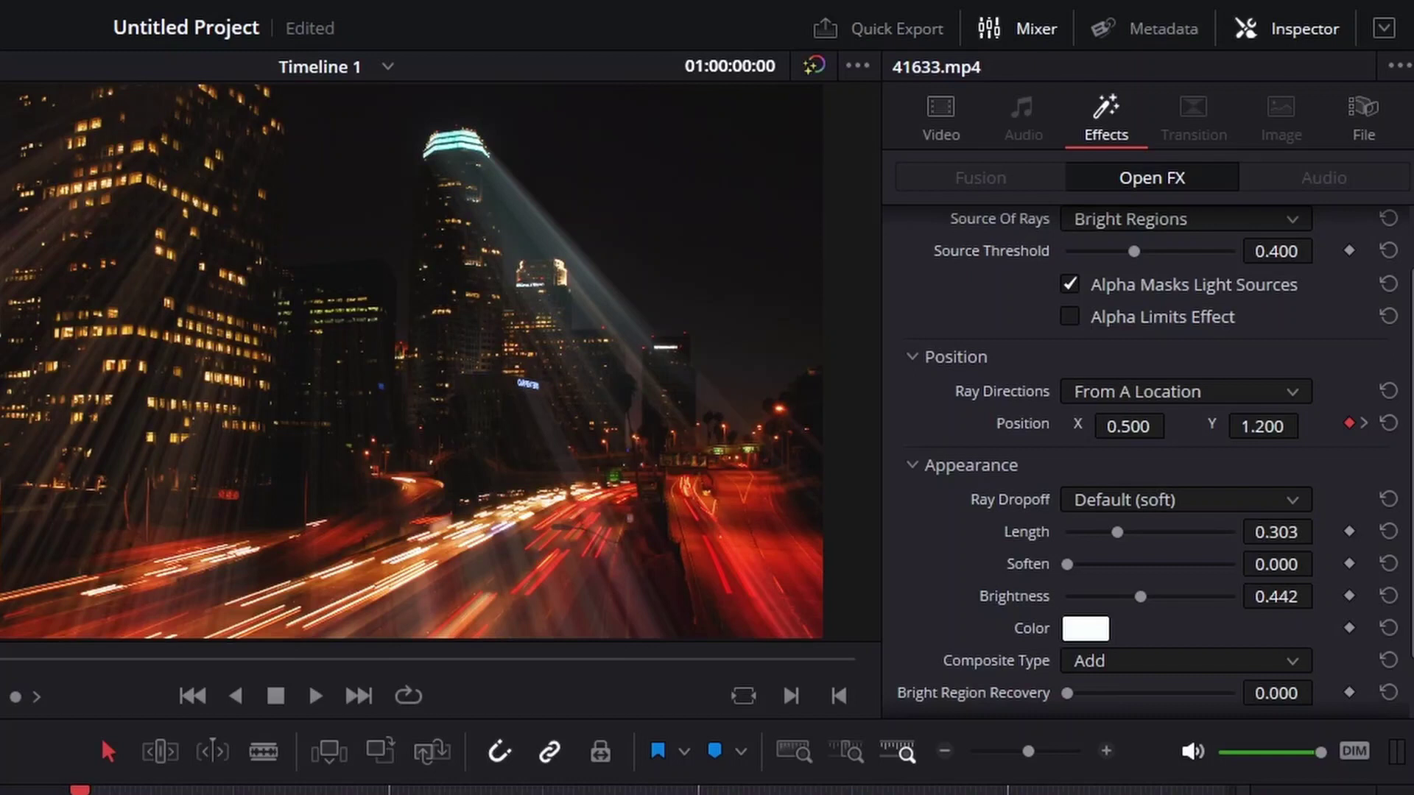
scroll(1149, 456, "up", 3)
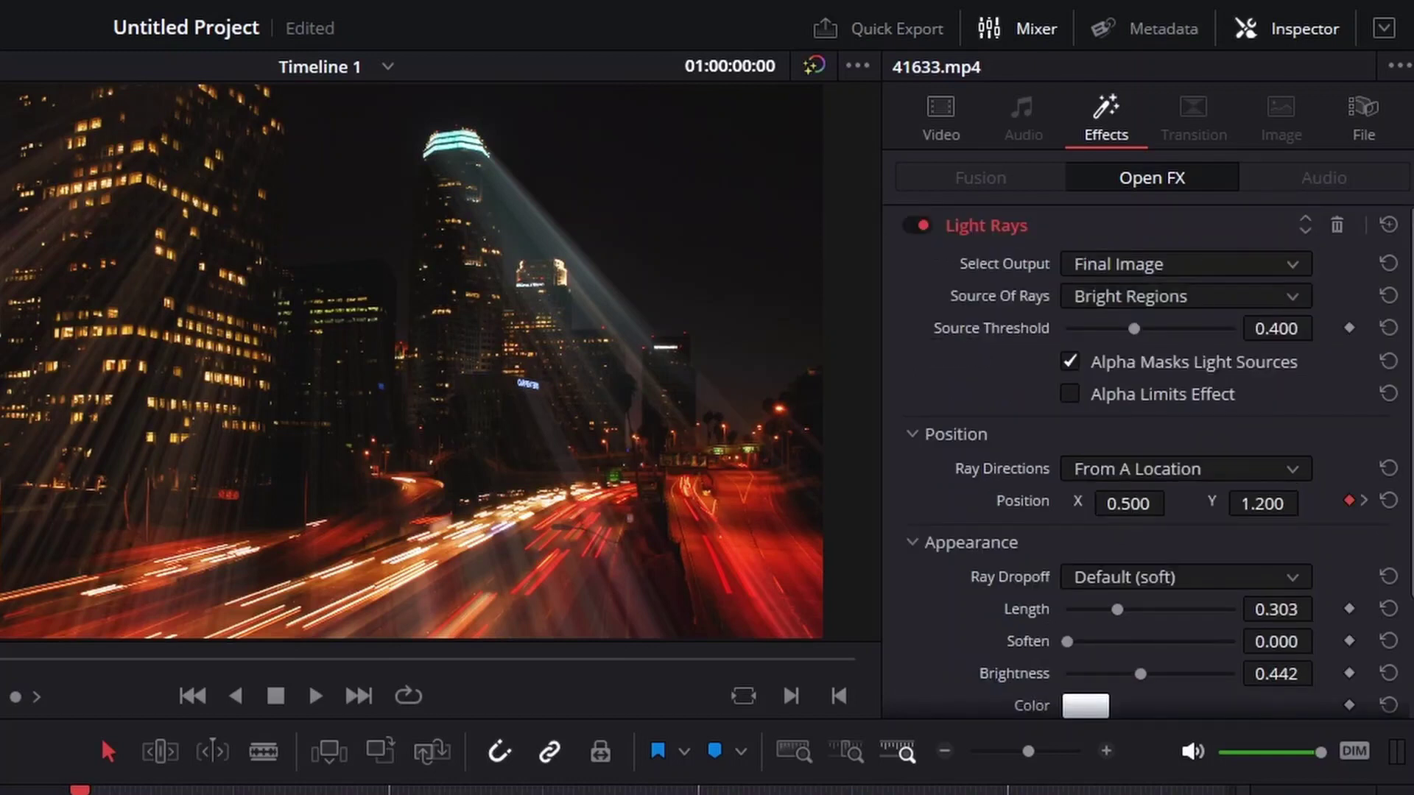